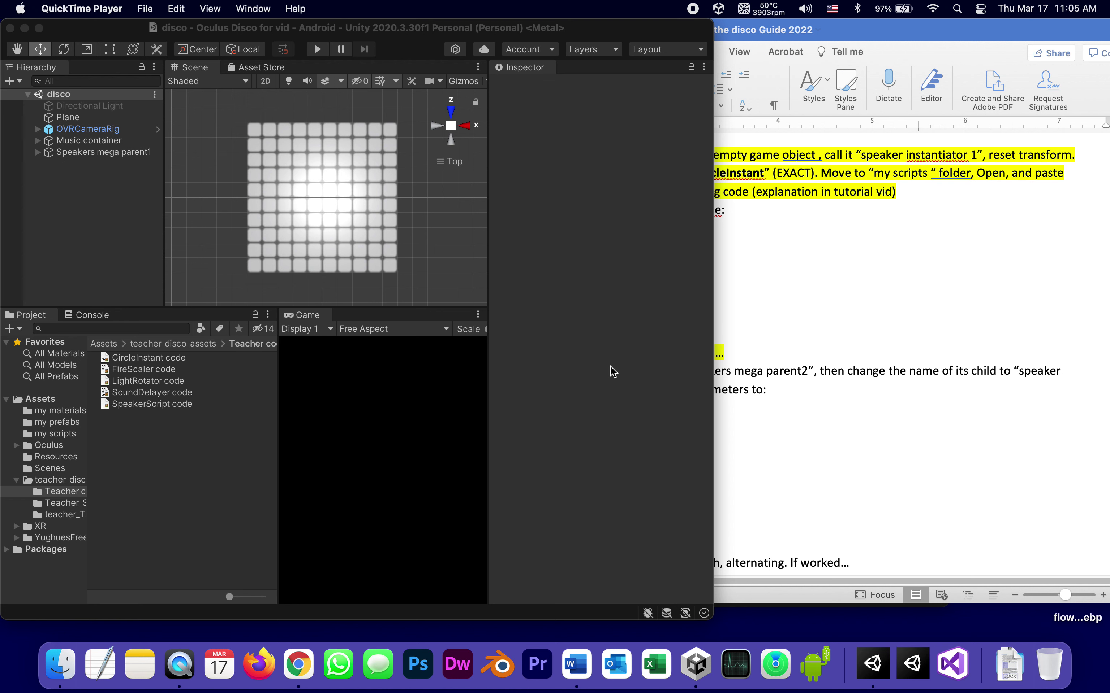
# Step: Check step 50 in the Word guide, then expand Speakers mega parent1 in the Hierarchy
pyautogui.click(784, 311)
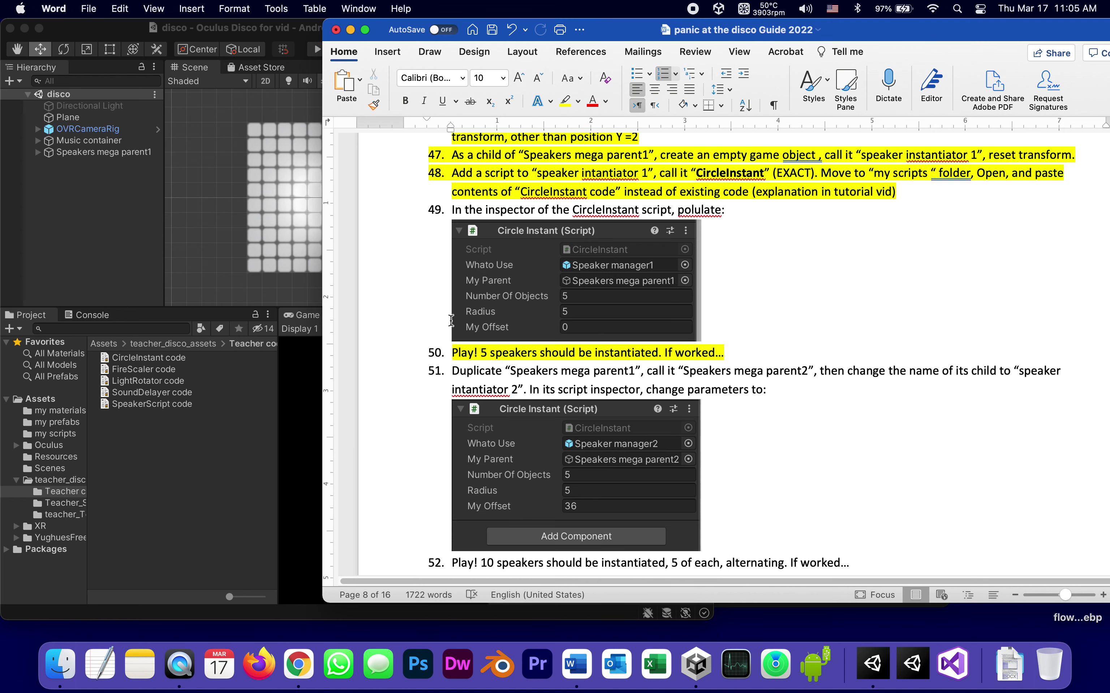
pyautogui.click(458, 351)
pyautogui.click(118, 201)
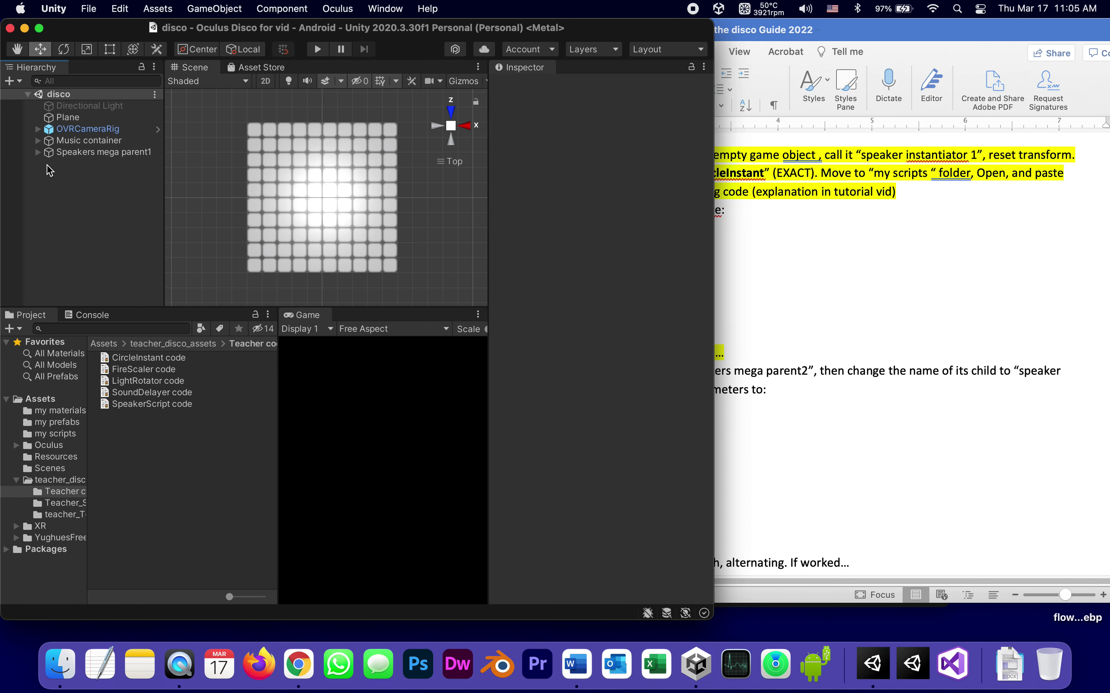
pyautogui.click(50, 154)
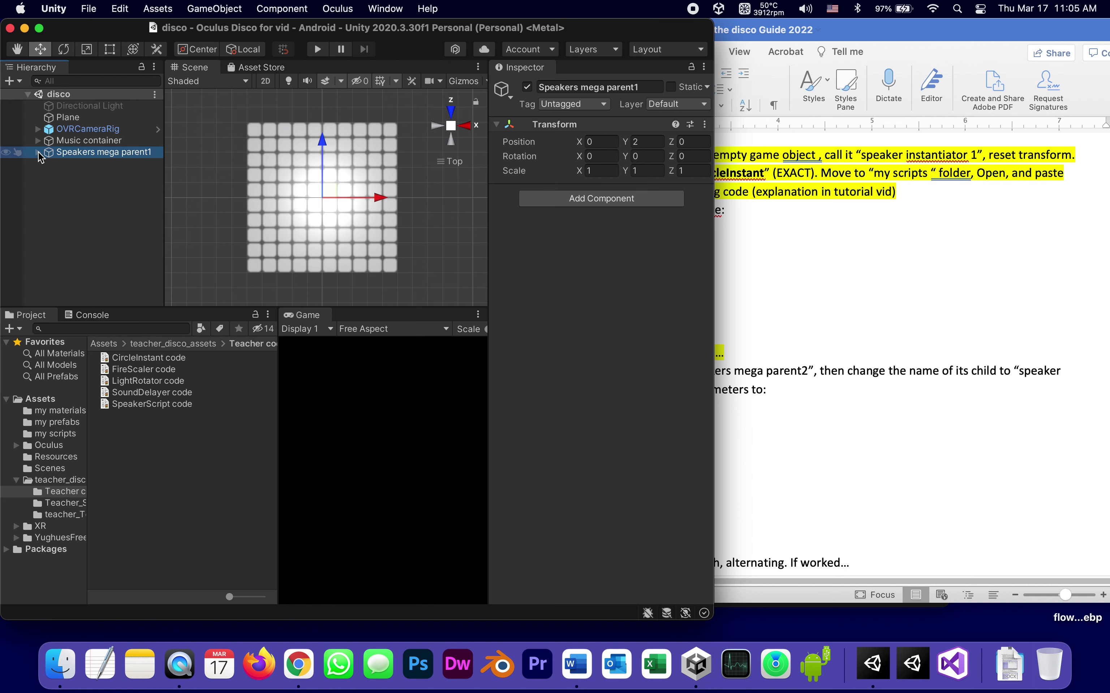
pyautogui.click(39, 153)
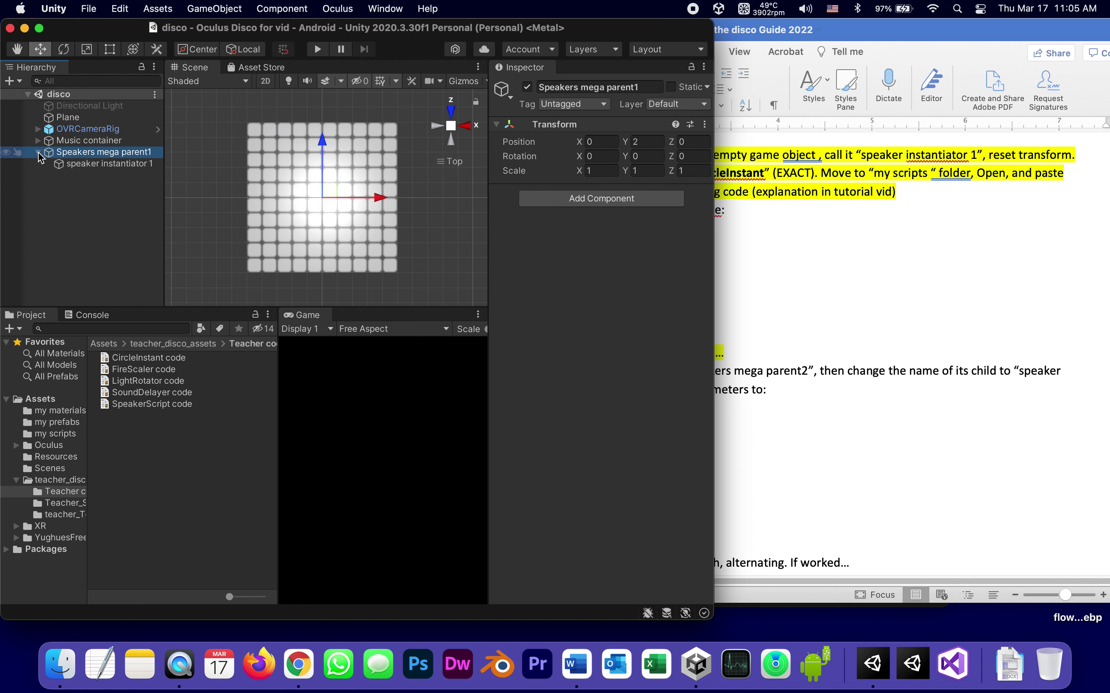
# Step: Give speaker instantiator 1 a Number Of Objects of 5 and a Radius of 5
pyautogui.click(59, 168)
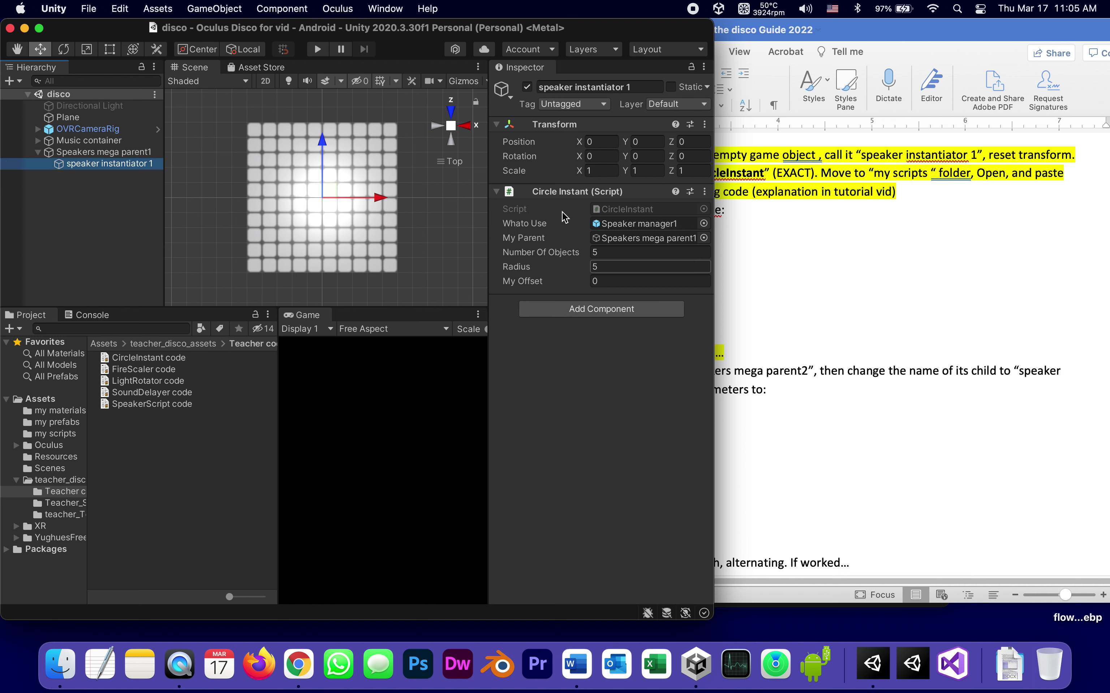
pyautogui.click(595, 252)
pyautogui.press('BackSpace')
pyautogui.write('5')
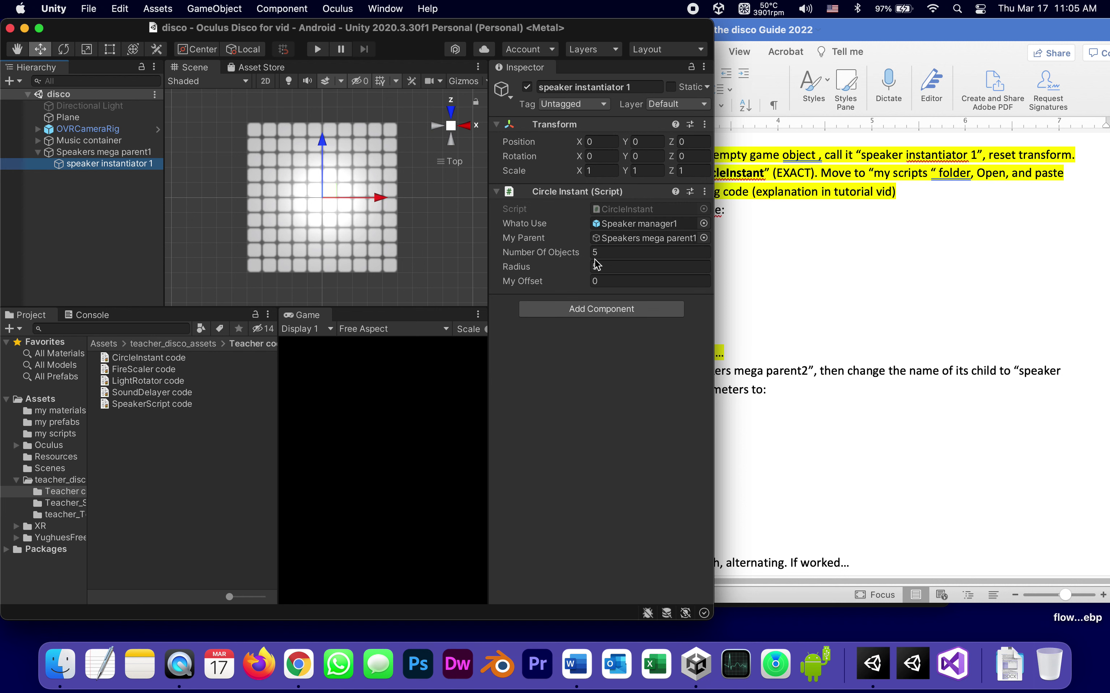
pyautogui.click(593, 266)
pyautogui.press('Return')
# Step: Test-play the scene to see five speakers spawn in a circle, then stop and return to the guide
pyautogui.click(315, 44)
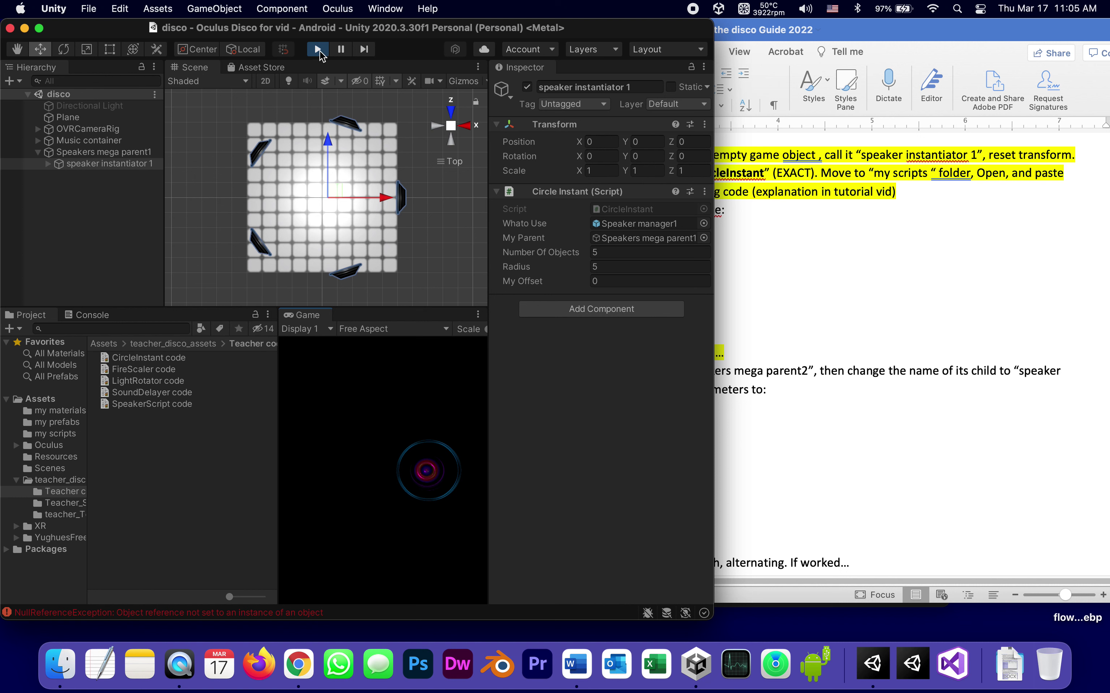
pyautogui.click(318, 50)
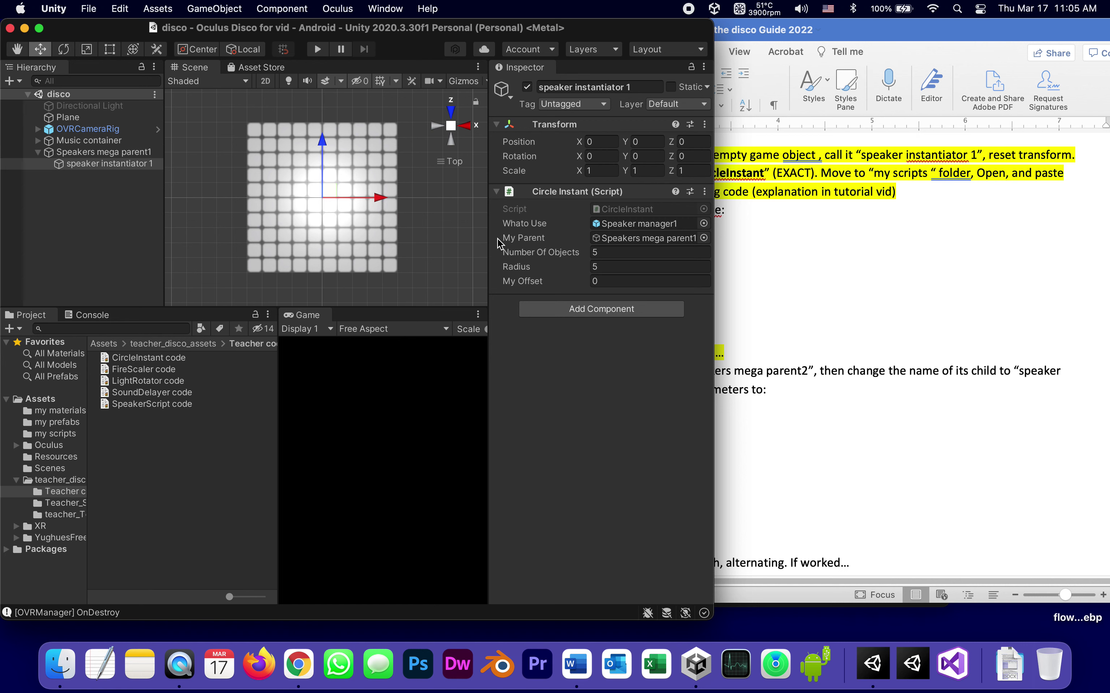
pyautogui.click(775, 259)
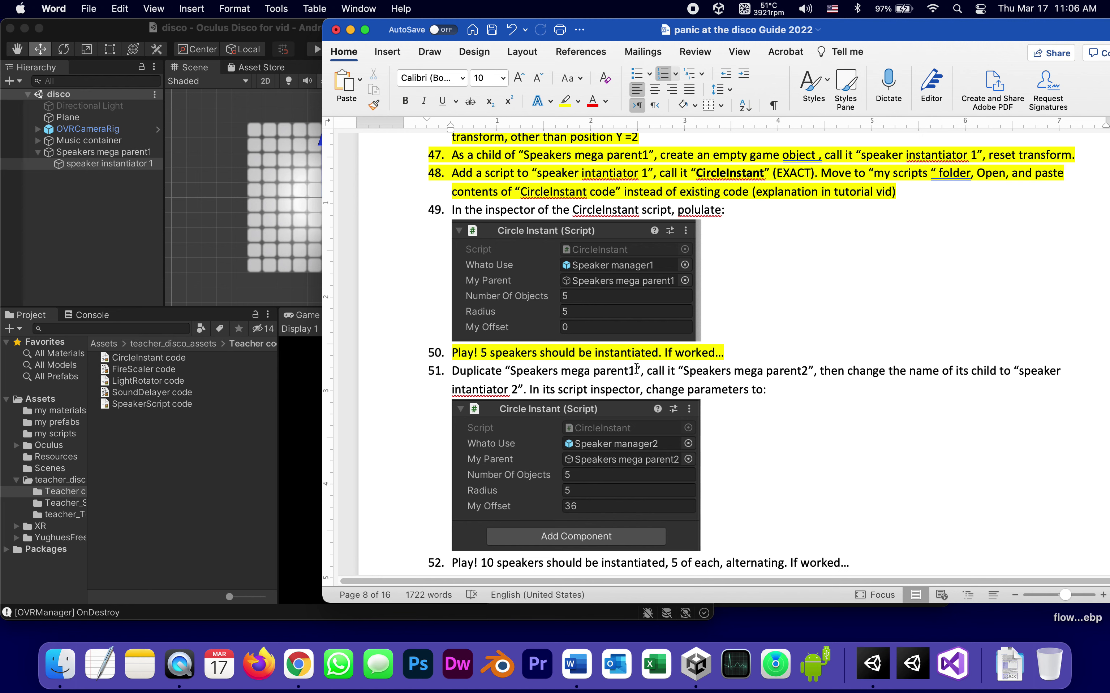
# Step: Duplicate Speakers mega parent1 in the Hierarchy and name the copy Speakers mega parent2
pyautogui.click(131, 204)
pyautogui.click(36, 152)
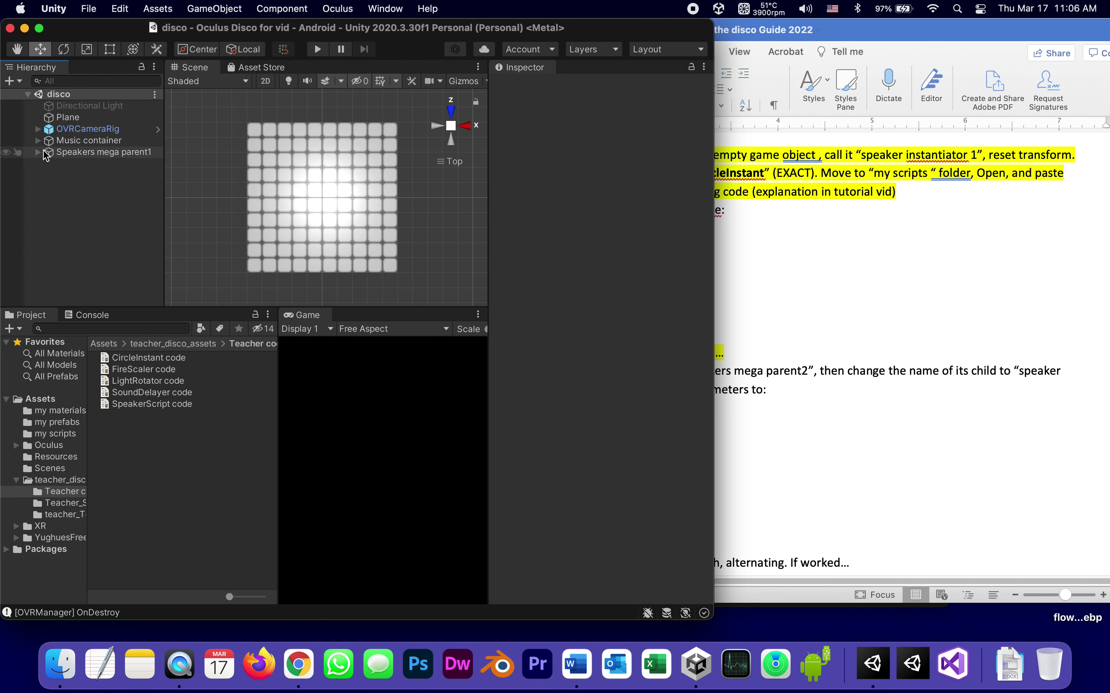
pyautogui.click(50, 155)
pyautogui.rightClick(49, 155)
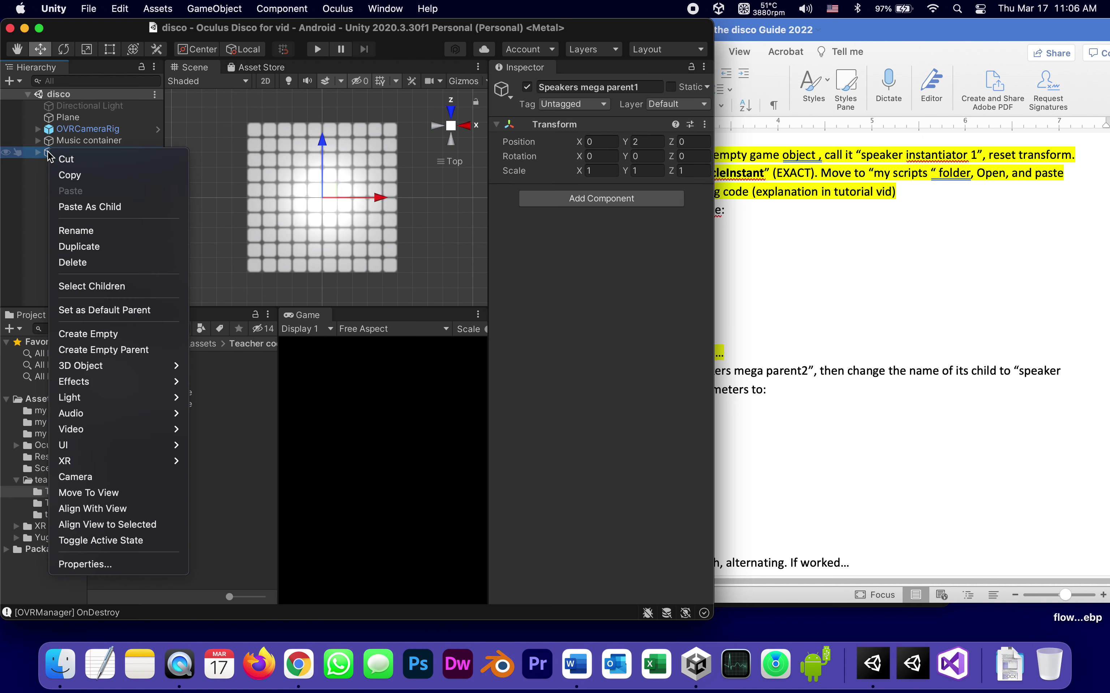
pyautogui.click(94, 248)
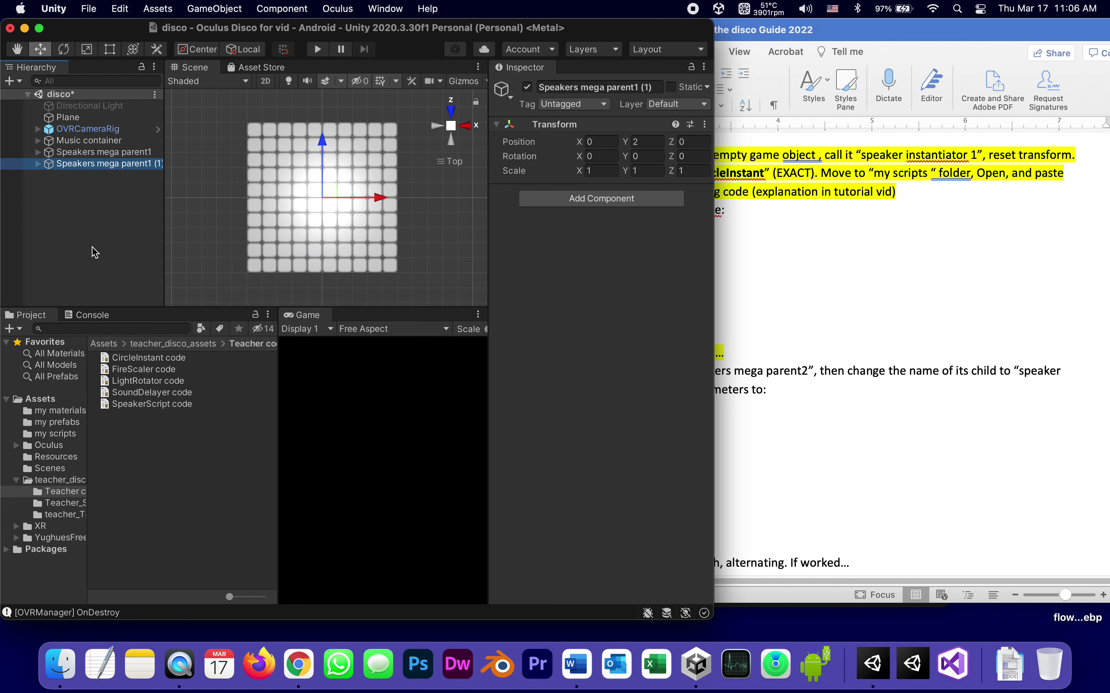
pyautogui.click(152, 165)
pyautogui.moveTo(152, 166); pyautogui.dragTo(165, 169)
pyautogui.write('2')
pyautogui.click(106, 198)
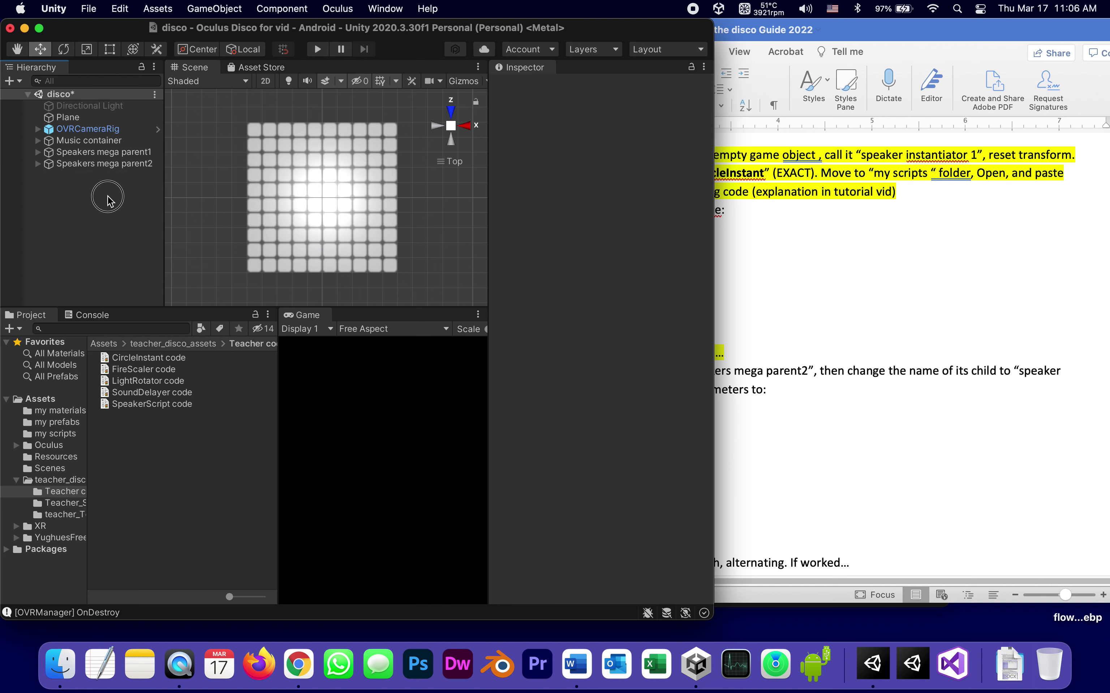
pyautogui.click(52, 170)
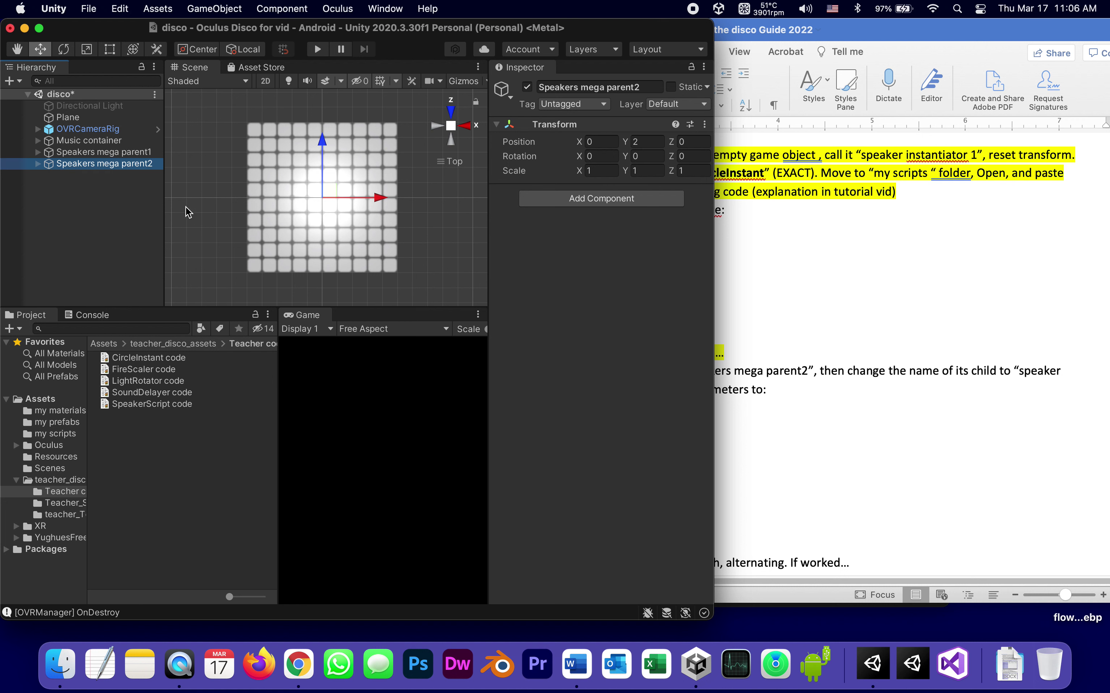
pyautogui.click(797, 267)
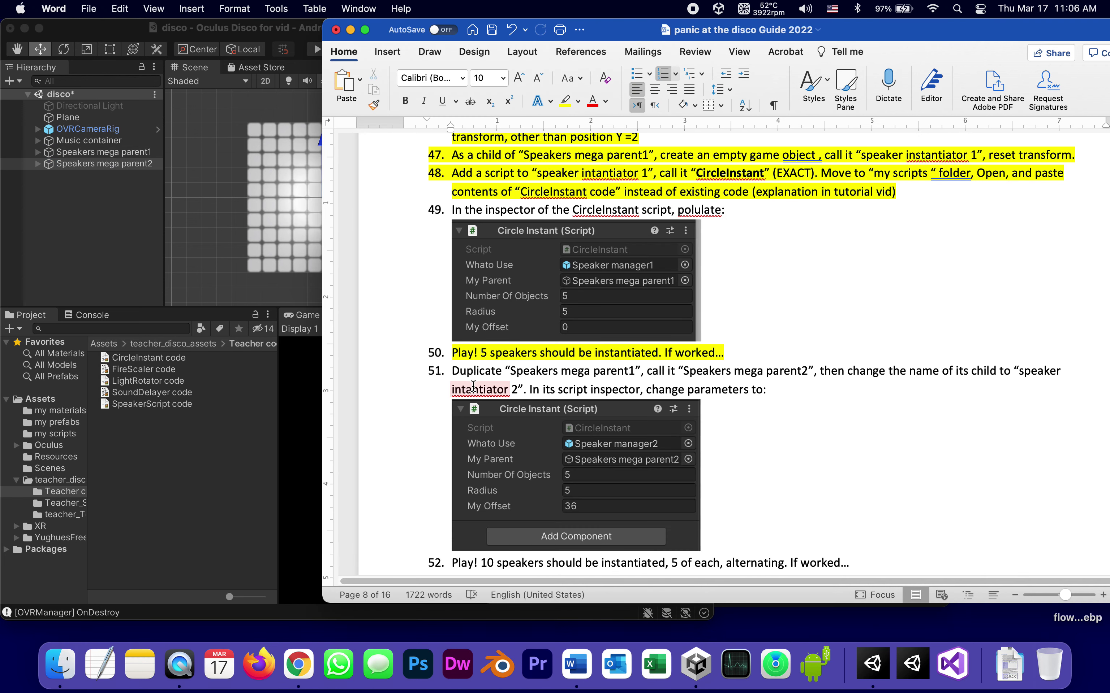
# Step: Rename the child under Speakers mega parent2 to speaker instantiator 2
pyautogui.click(41, 183)
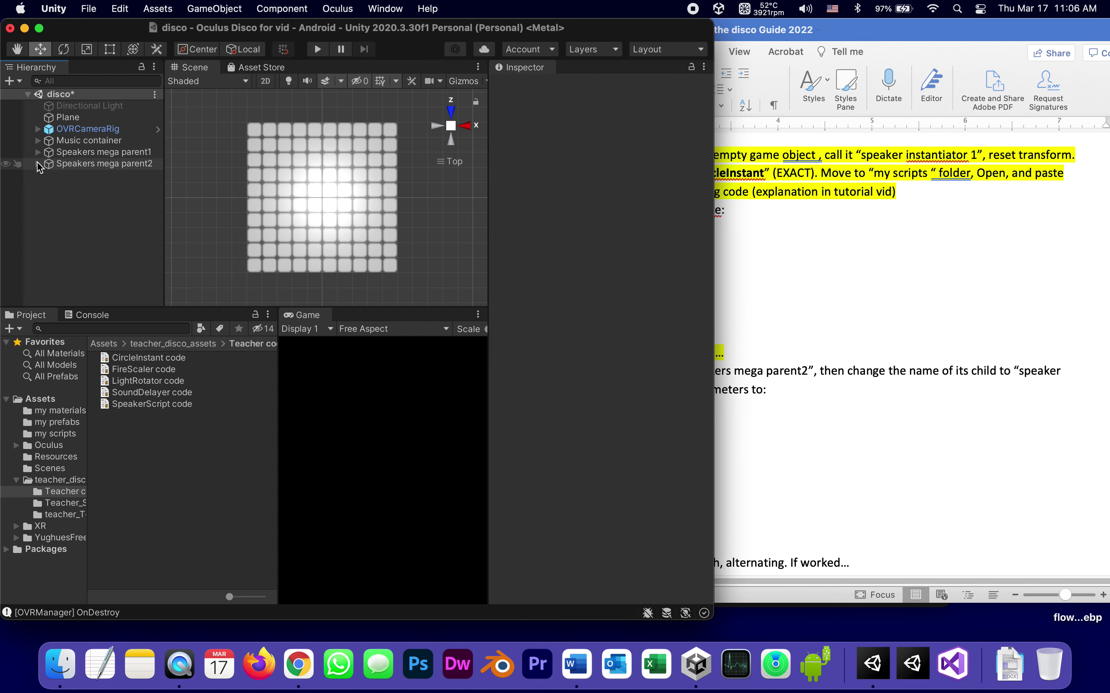
pyautogui.click(37, 165)
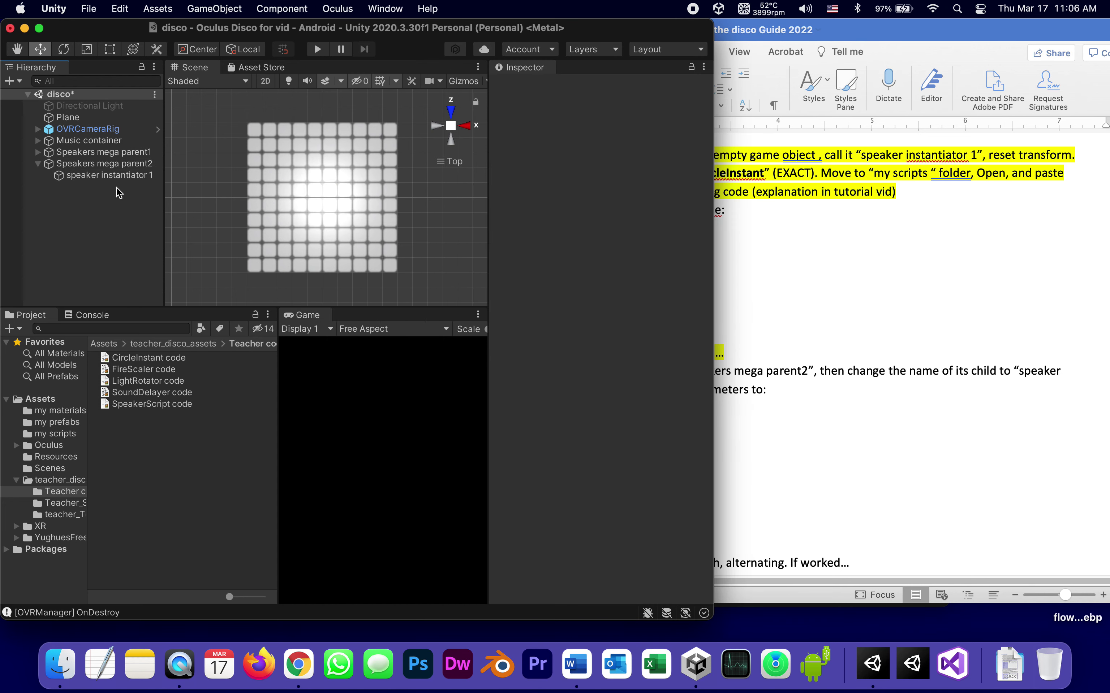
pyautogui.click(119, 168)
pyautogui.click(121, 176)
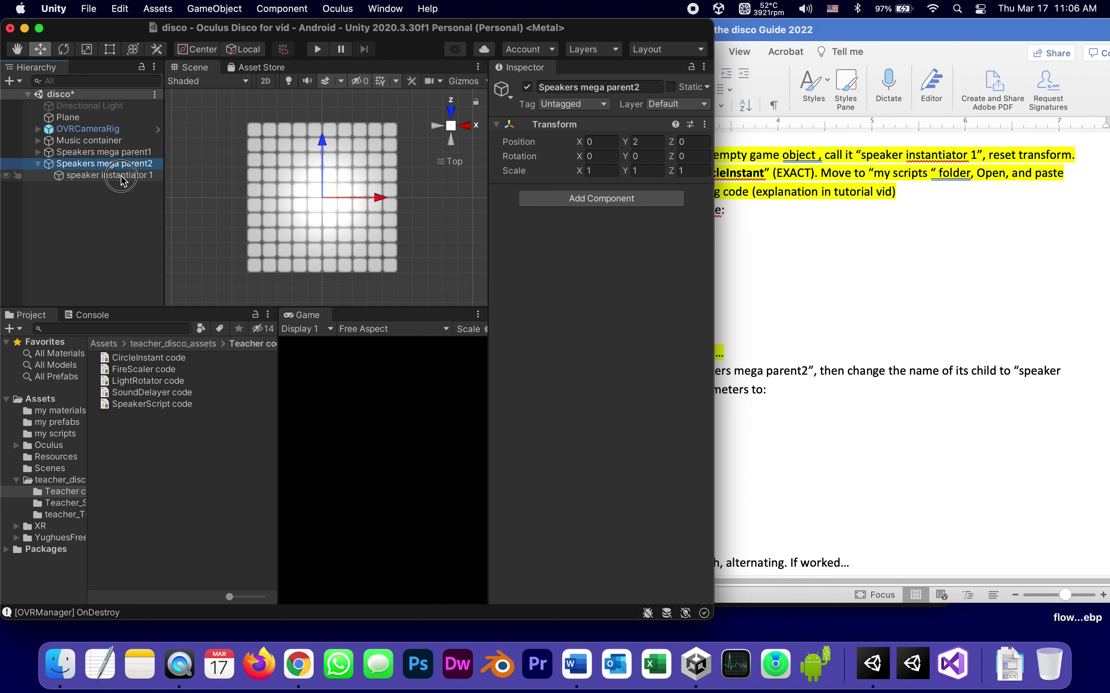
pyautogui.click(153, 178)
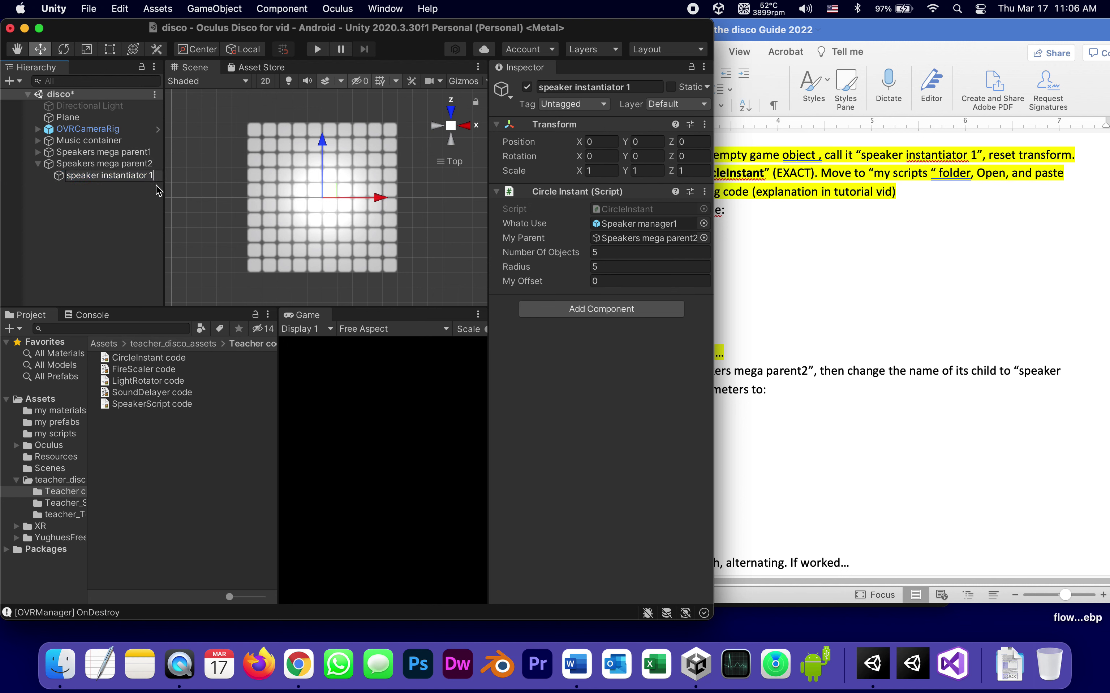
pyautogui.write('2')
pyautogui.click(61, 182)
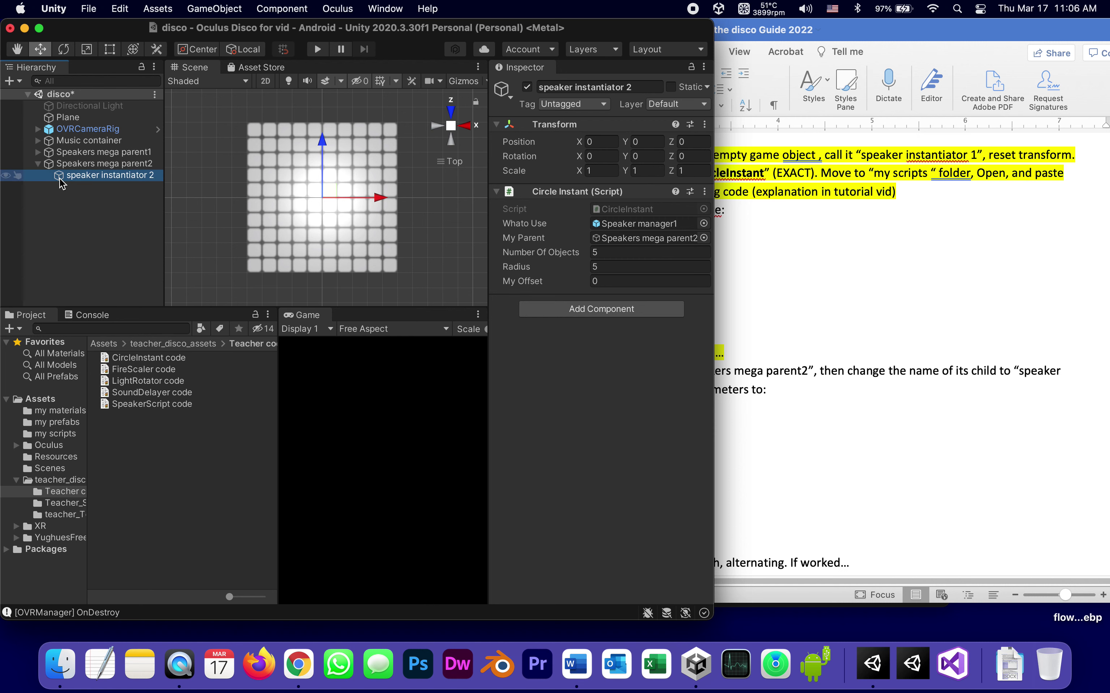
# Step: Read further in the Word guide, then select speaker instantiator 2 to show its script
pyautogui.click(825, 255)
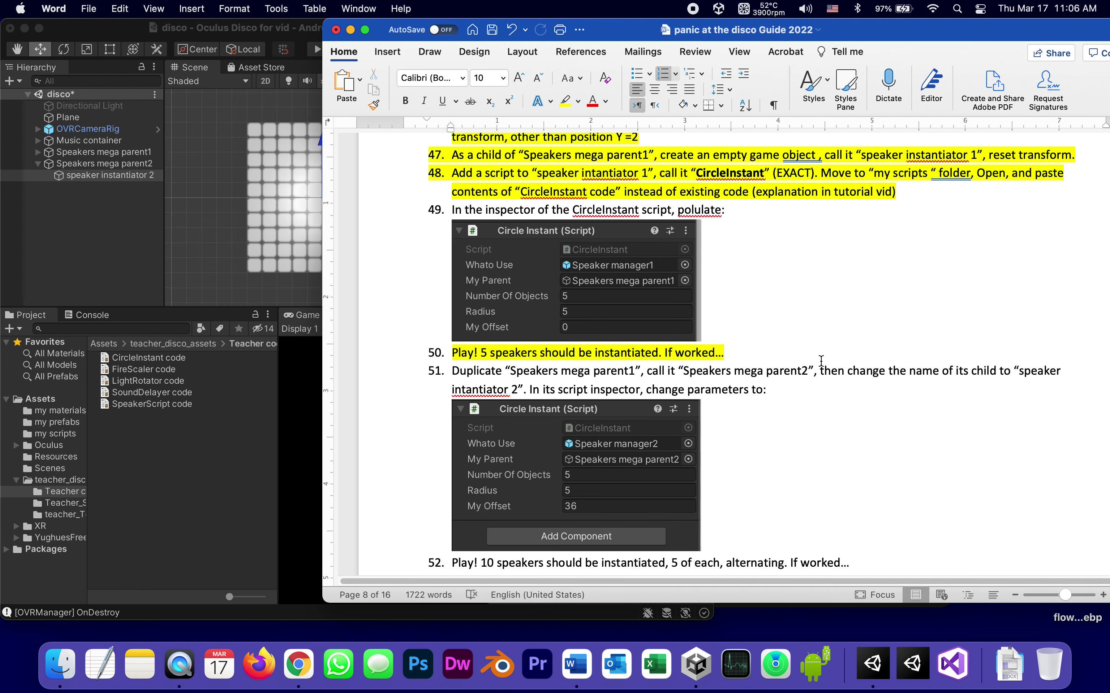
pyautogui.scroll(-3, 830, 413)
pyautogui.scroll(-2, 830, 413)
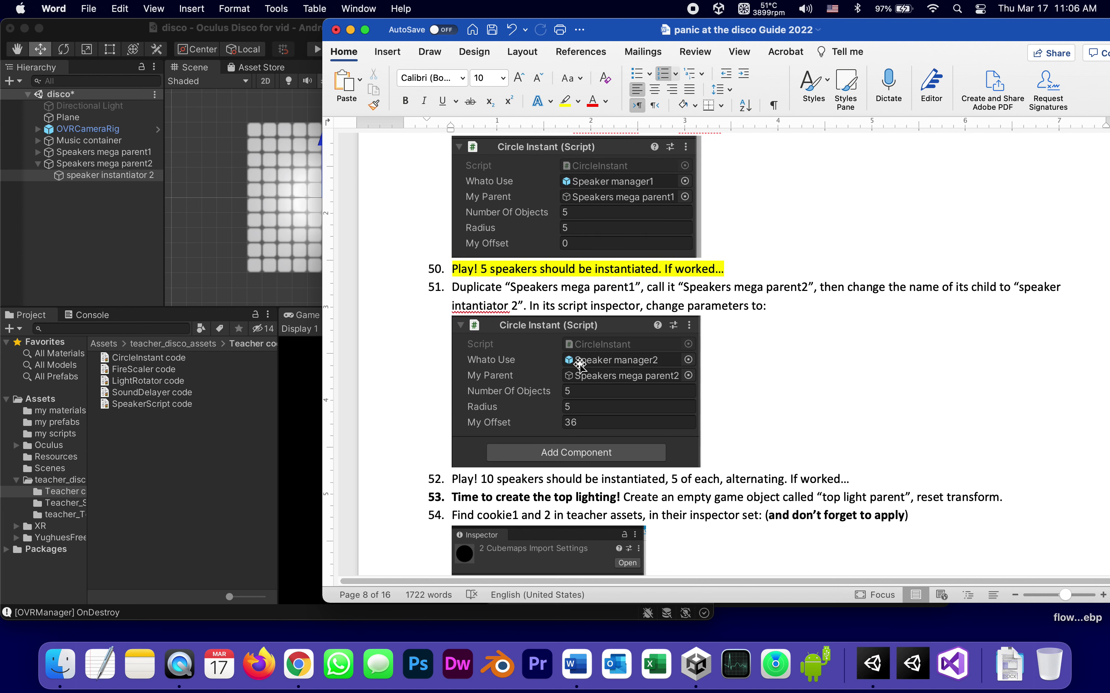
pyautogui.click(104, 208)
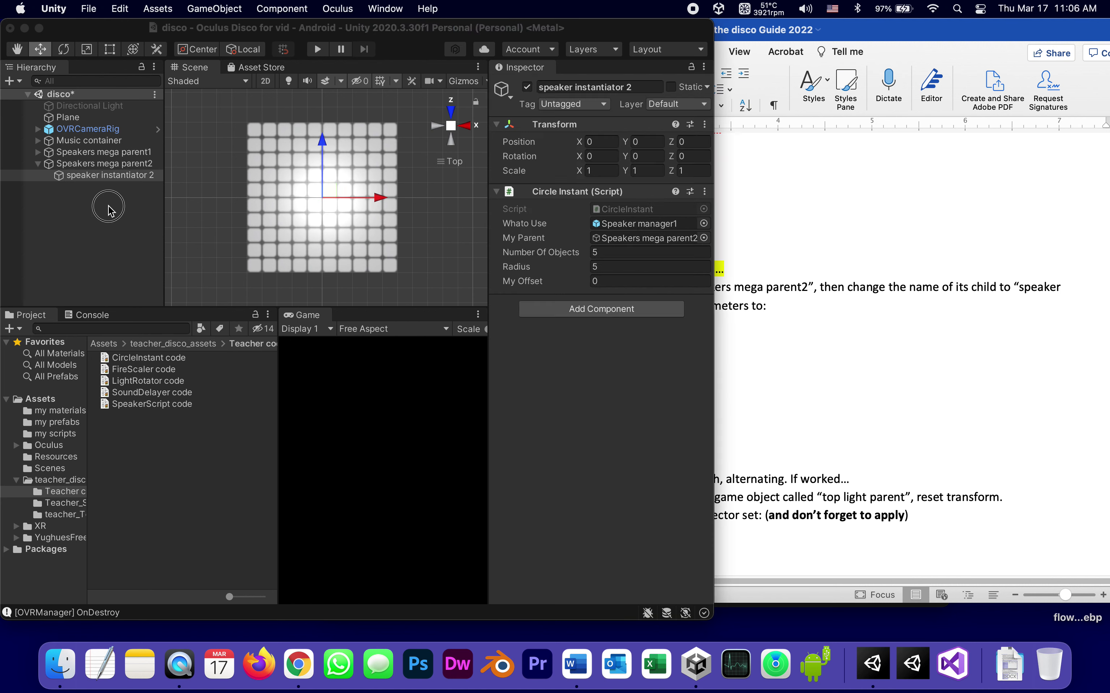
pyautogui.click(61, 177)
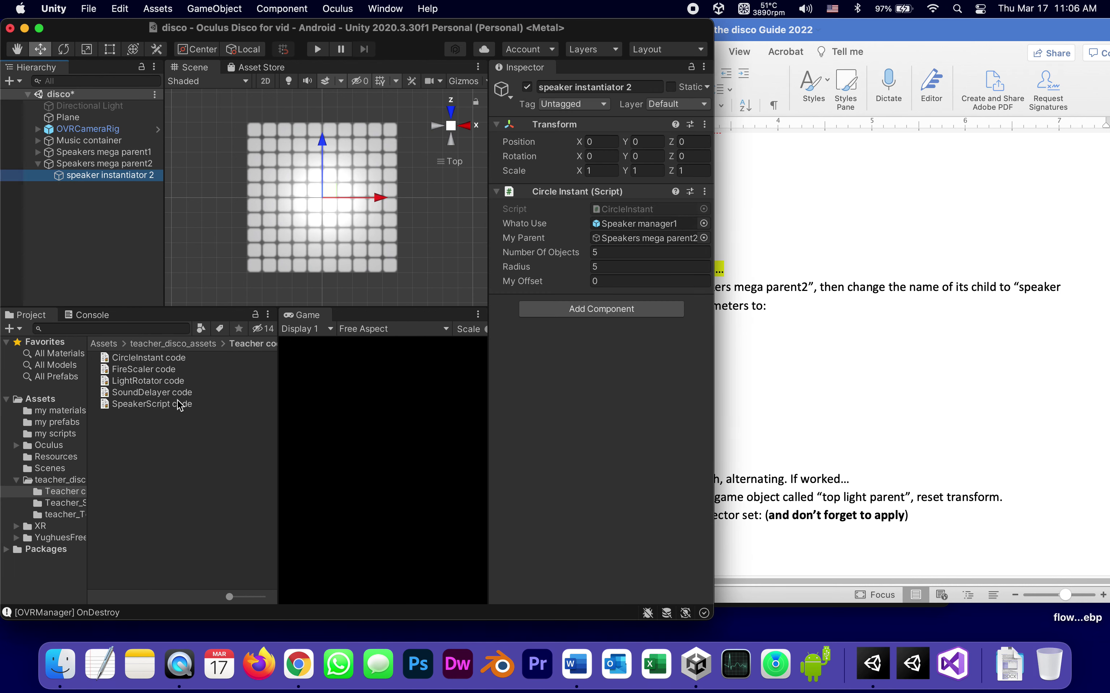
# Step: Assign Speaker manager2 to speaker instantiator 2's Whato Use field
pyautogui.click(704, 223)
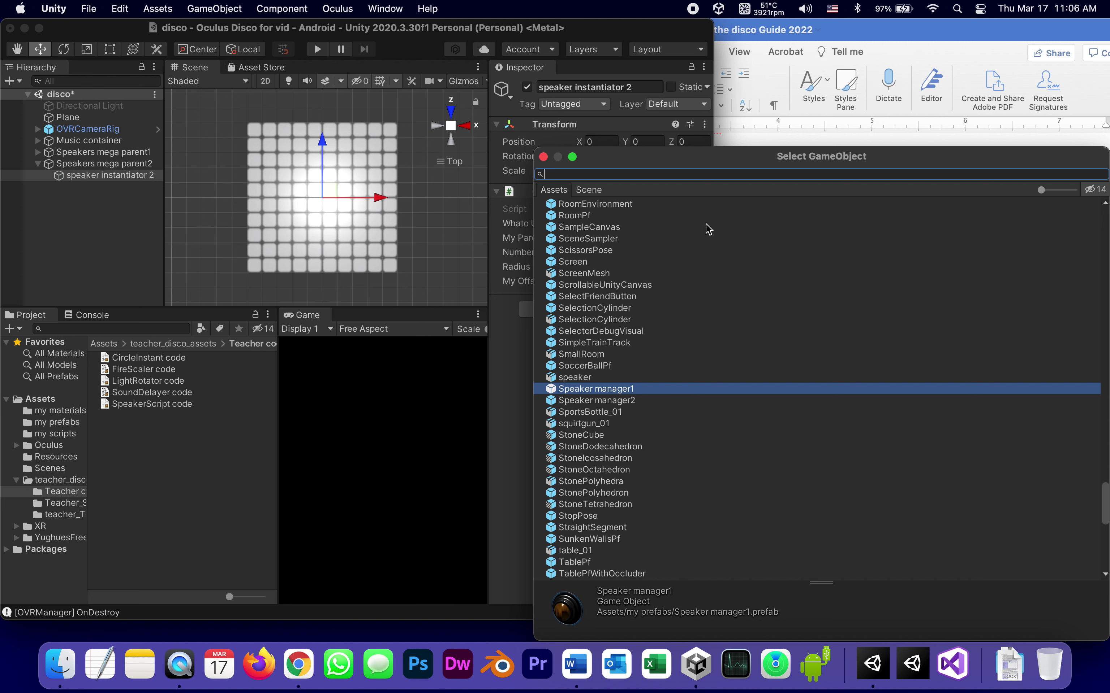
pyautogui.click(605, 401)
pyautogui.doubleClick(554, 402)
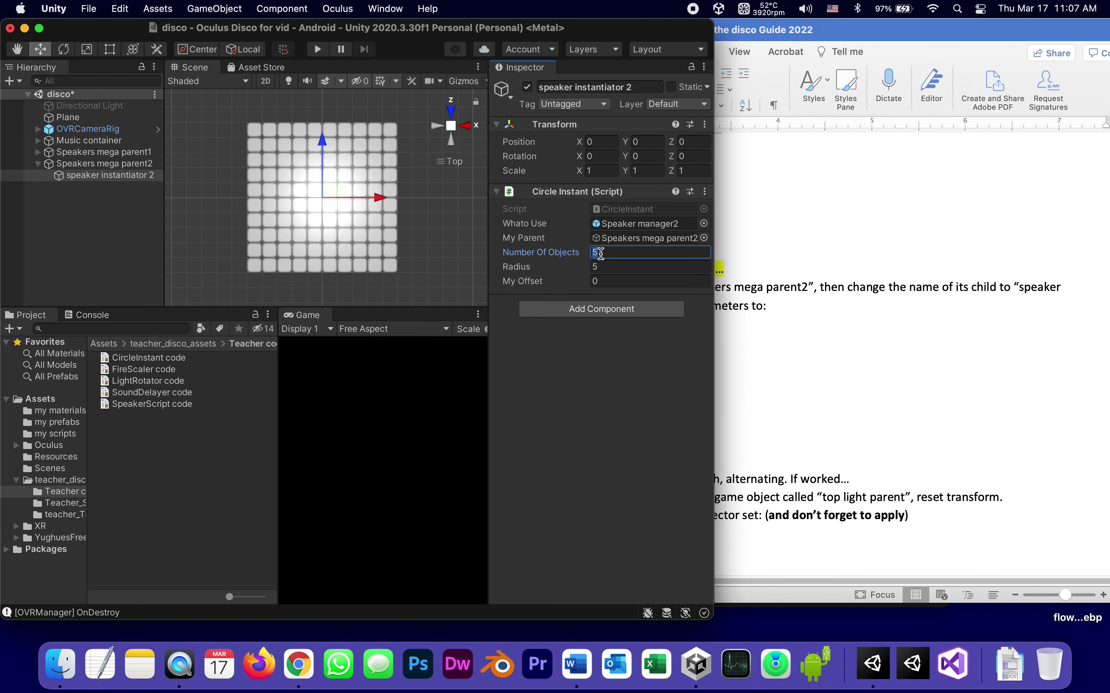
# Step: Enter a My Offset of 36 for speaker instantiator 2
pyautogui.click(604, 267)
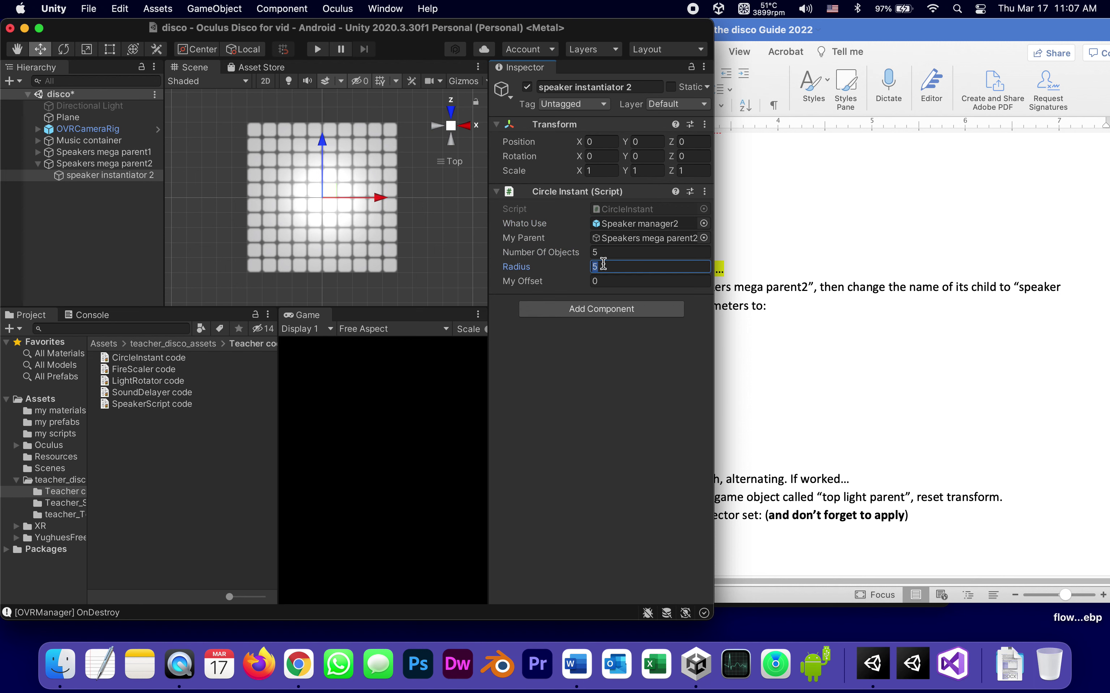
pyautogui.click(802, 347)
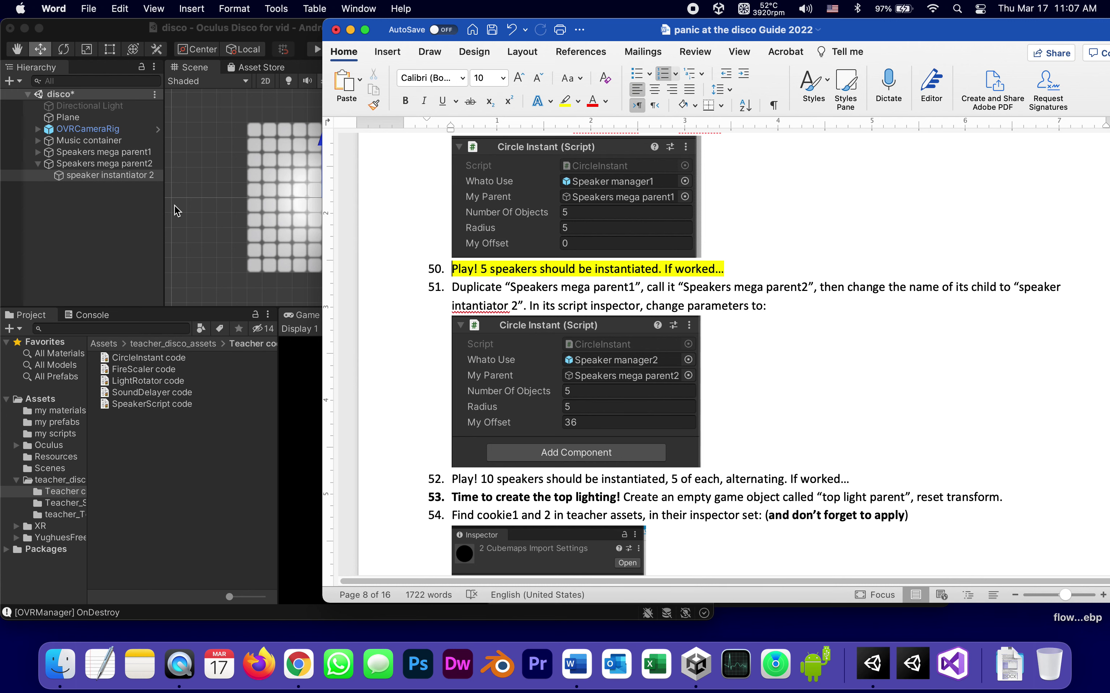
pyautogui.click(82, 209)
pyautogui.click(58, 177)
pyautogui.click(527, 280)
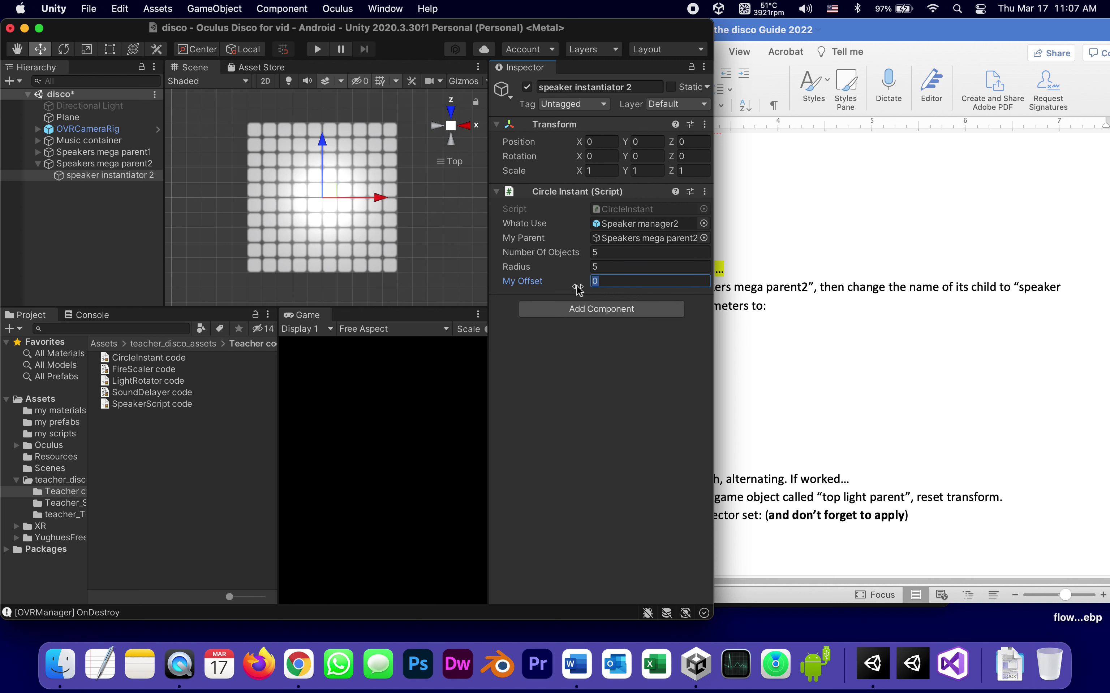
pyautogui.write('36')
pyautogui.click(72, 164)
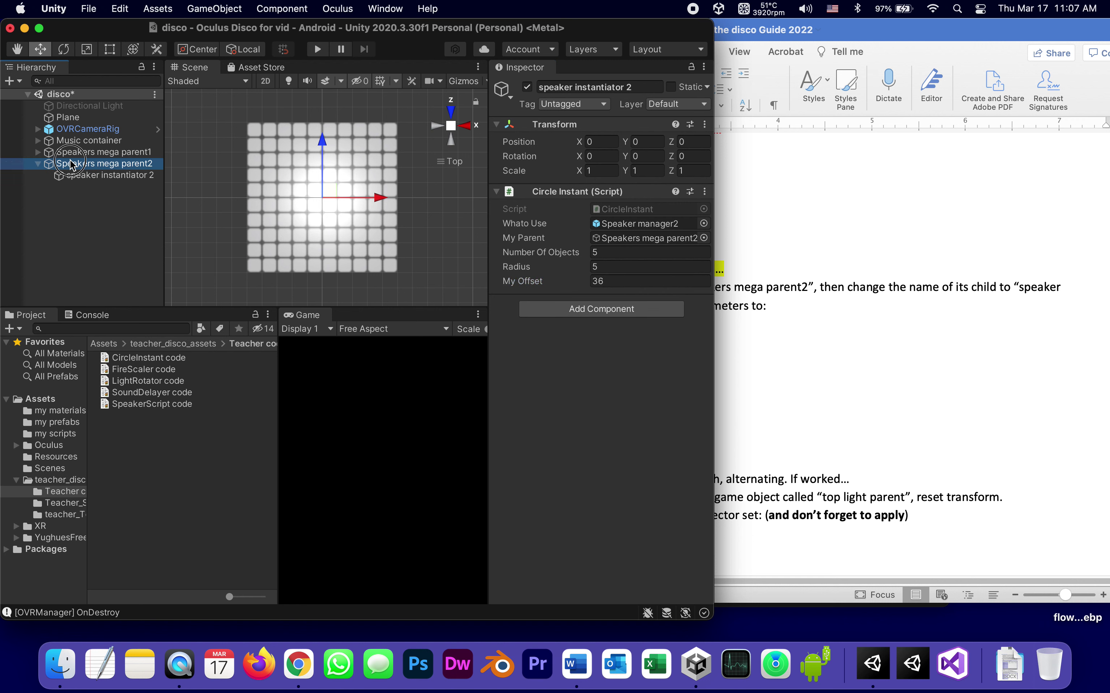
pyautogui.press('Up')
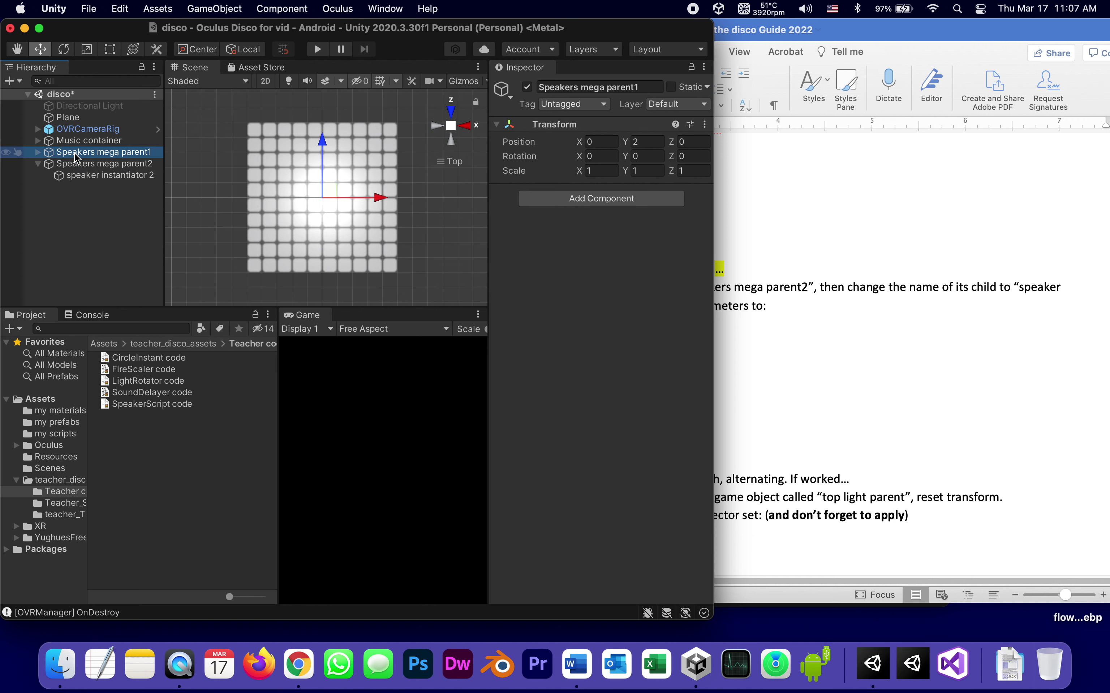
pyautogui.click(38, 152)
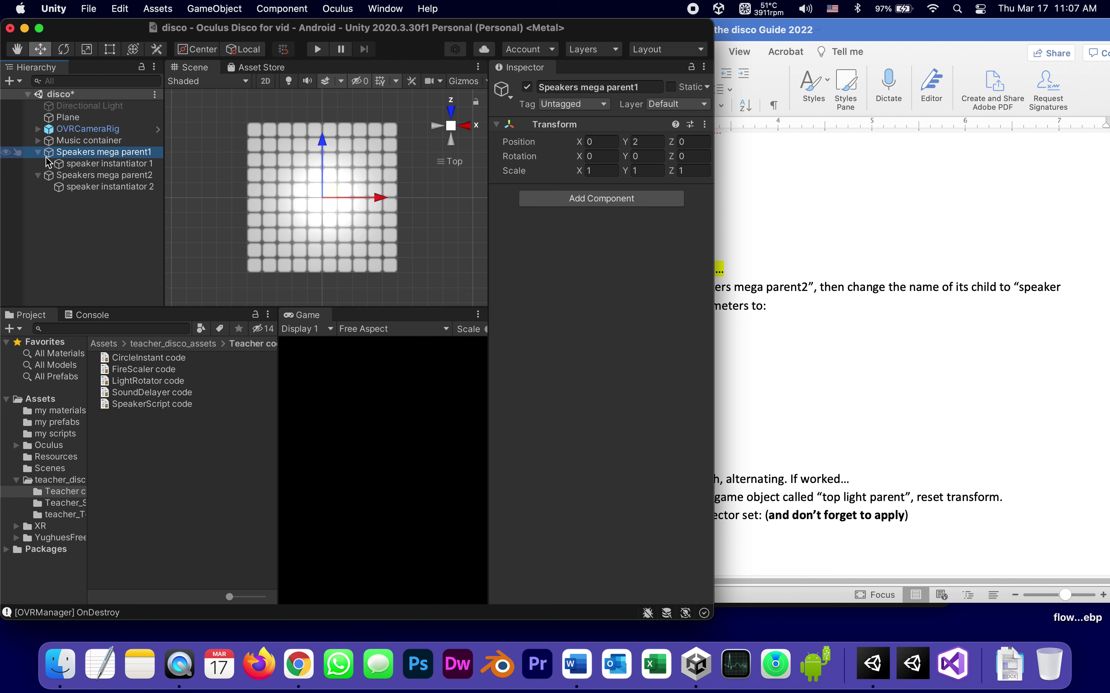
pyautogui.click(48, 164)
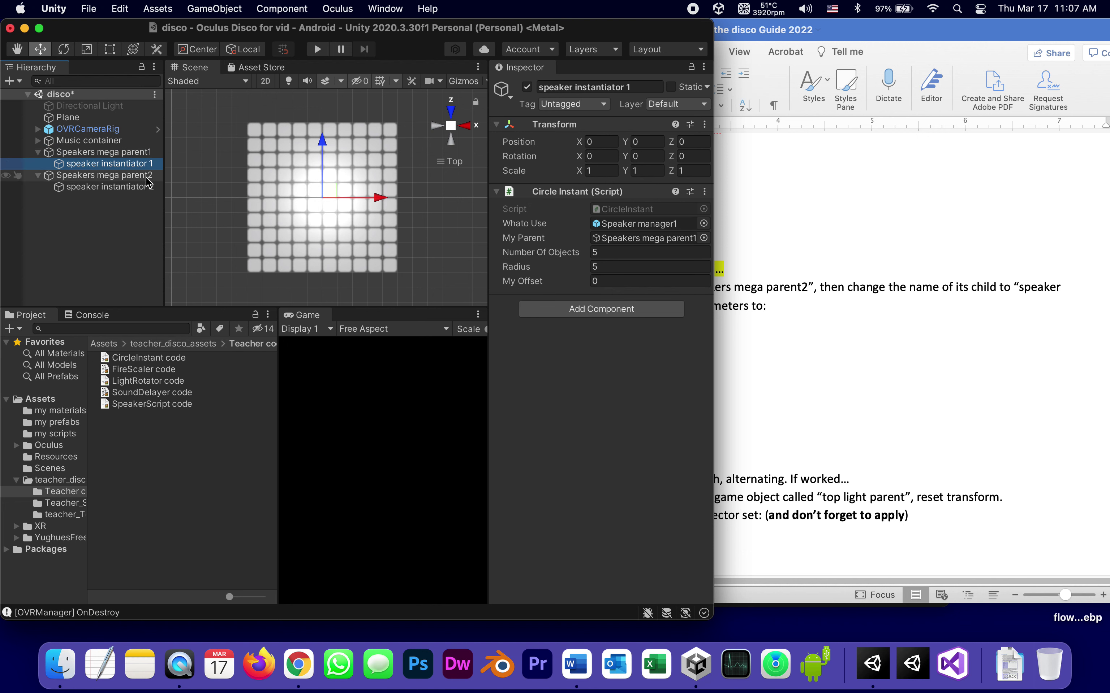
pyautogui.click(140, 187)
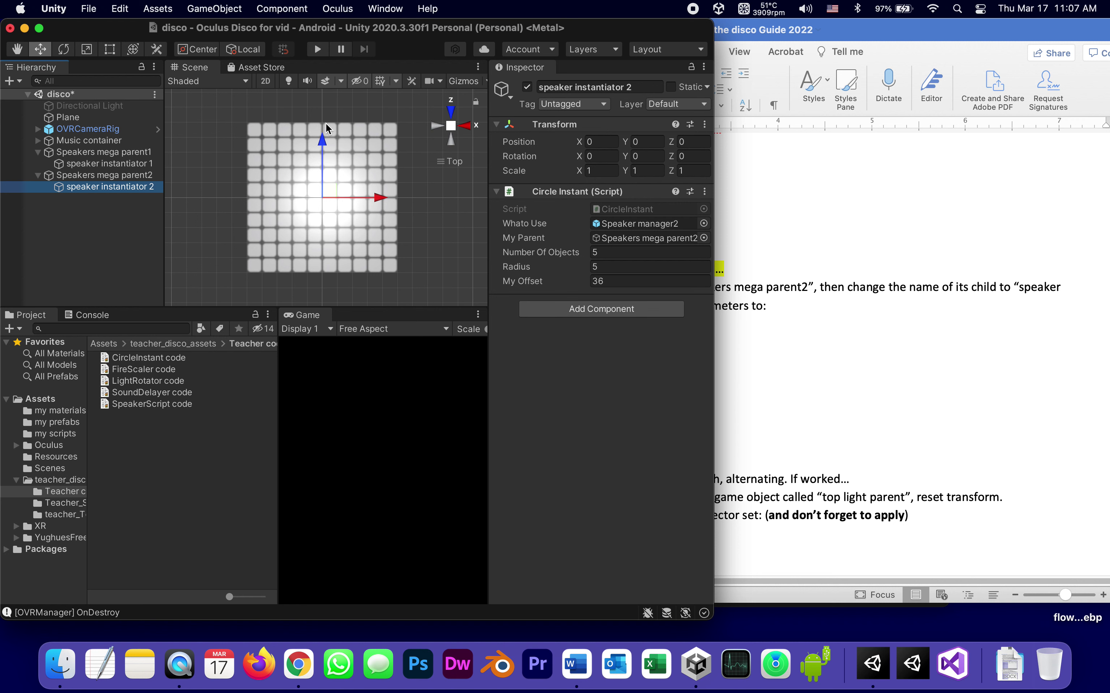
pyautogui.click(80, 235)
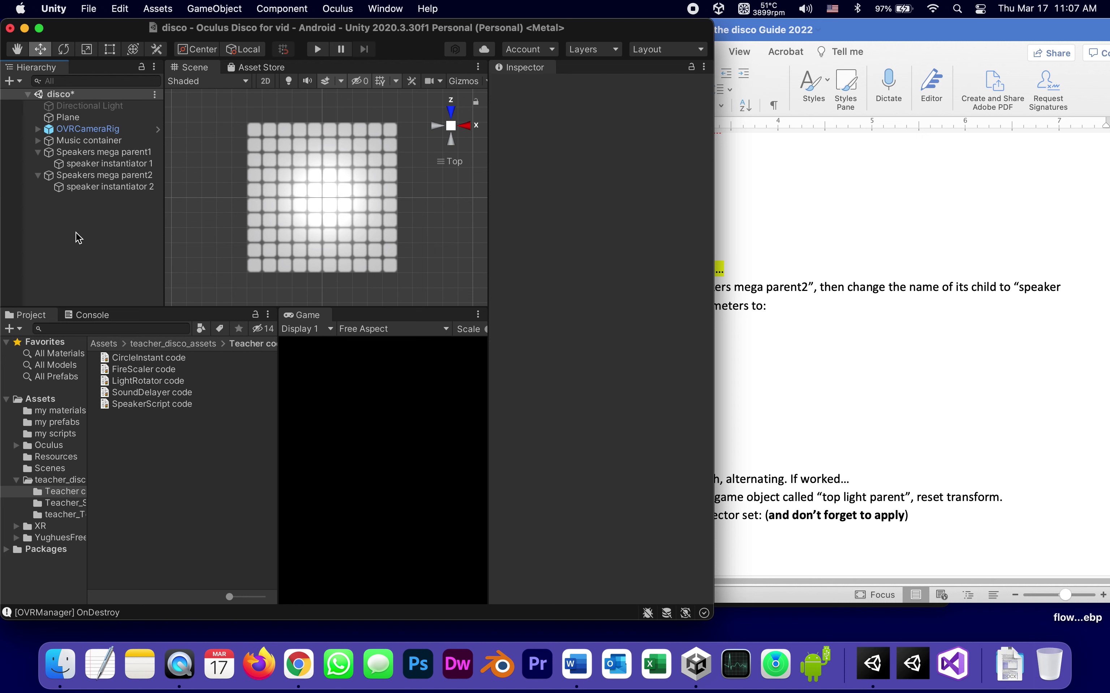
pyautogui.click(321, 55)
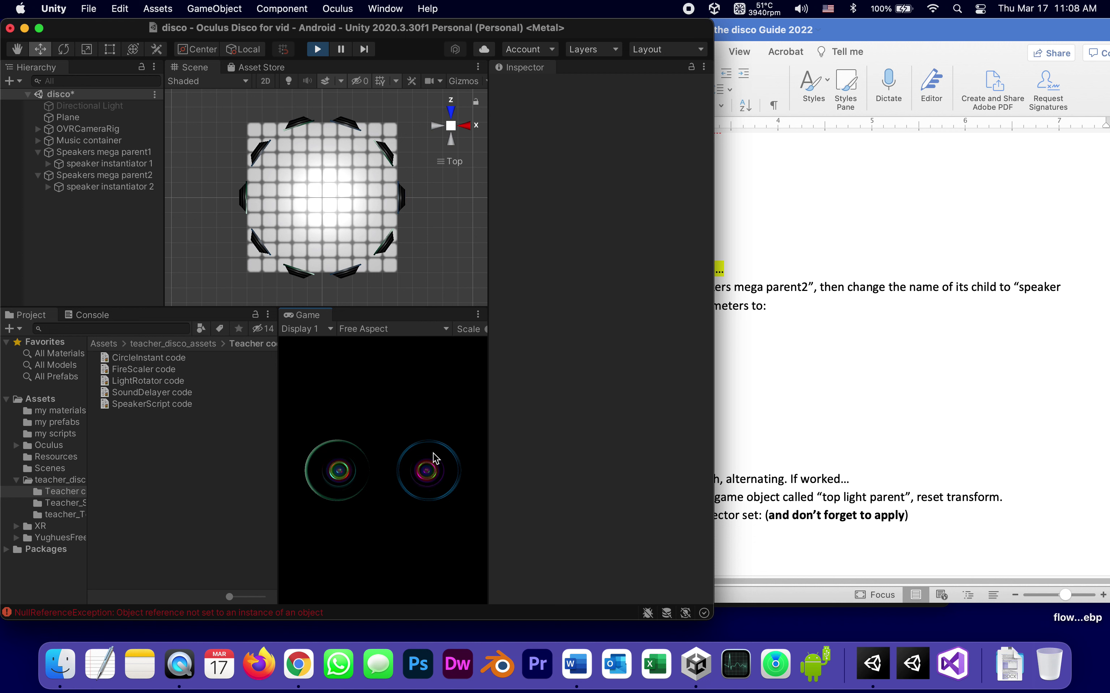
pyautogui.click(318, 51)
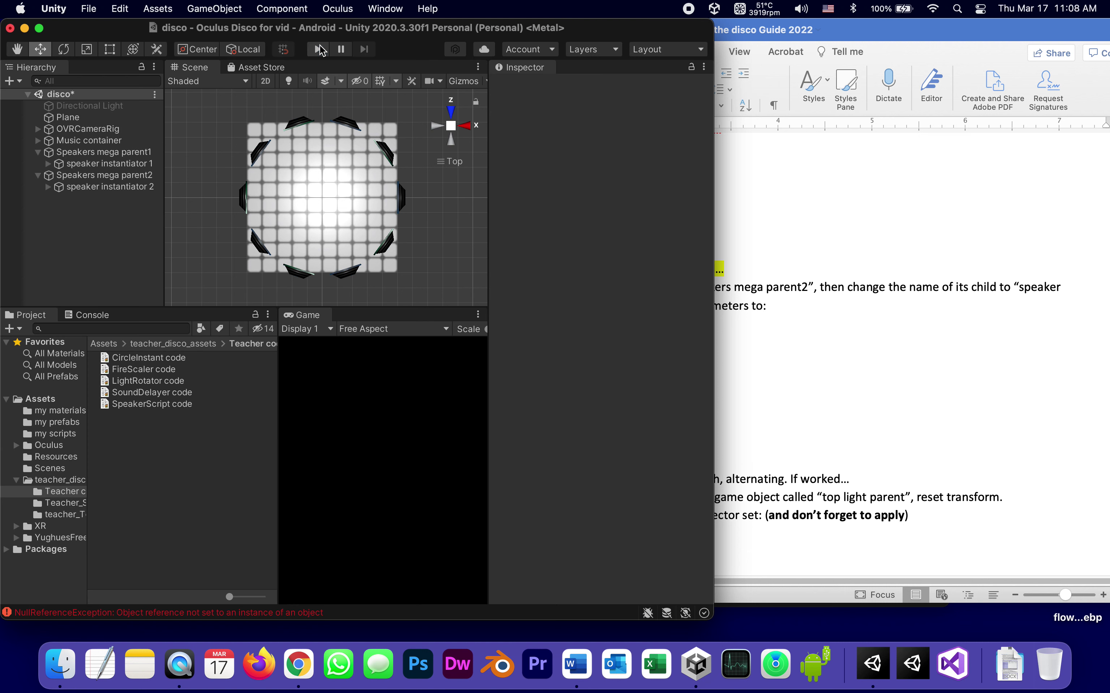
# Step: Set speaker instantiator 2's Radius to 4 and run a test play, then stop it
pyautogui.click(127, 188)
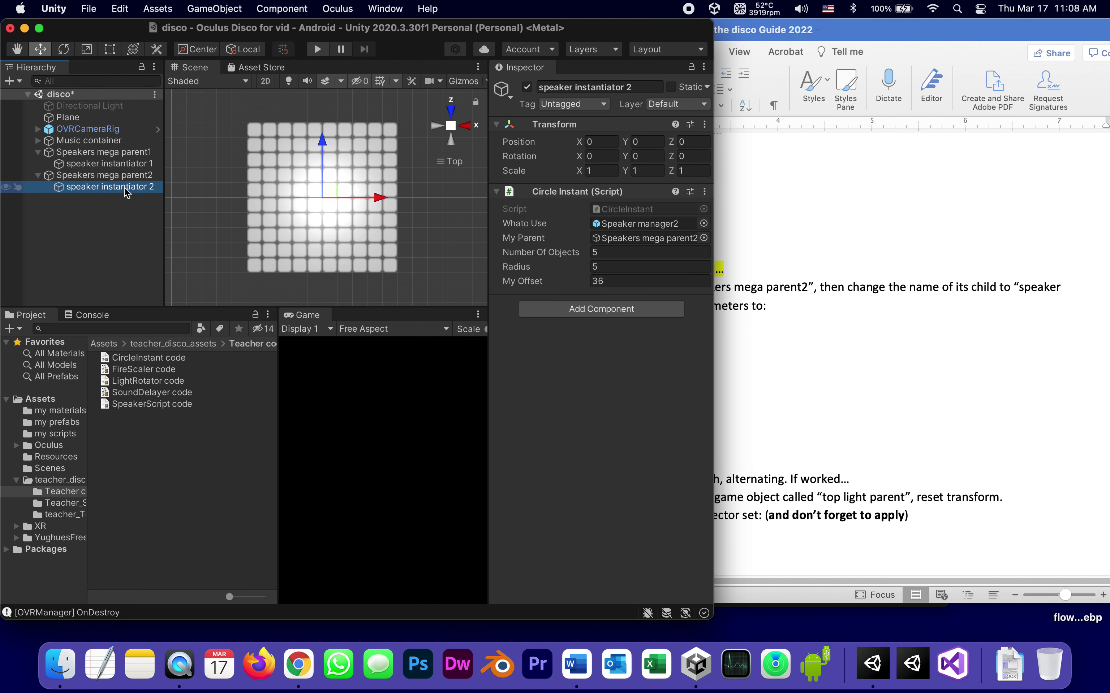
pyautogui.click(598, 267)
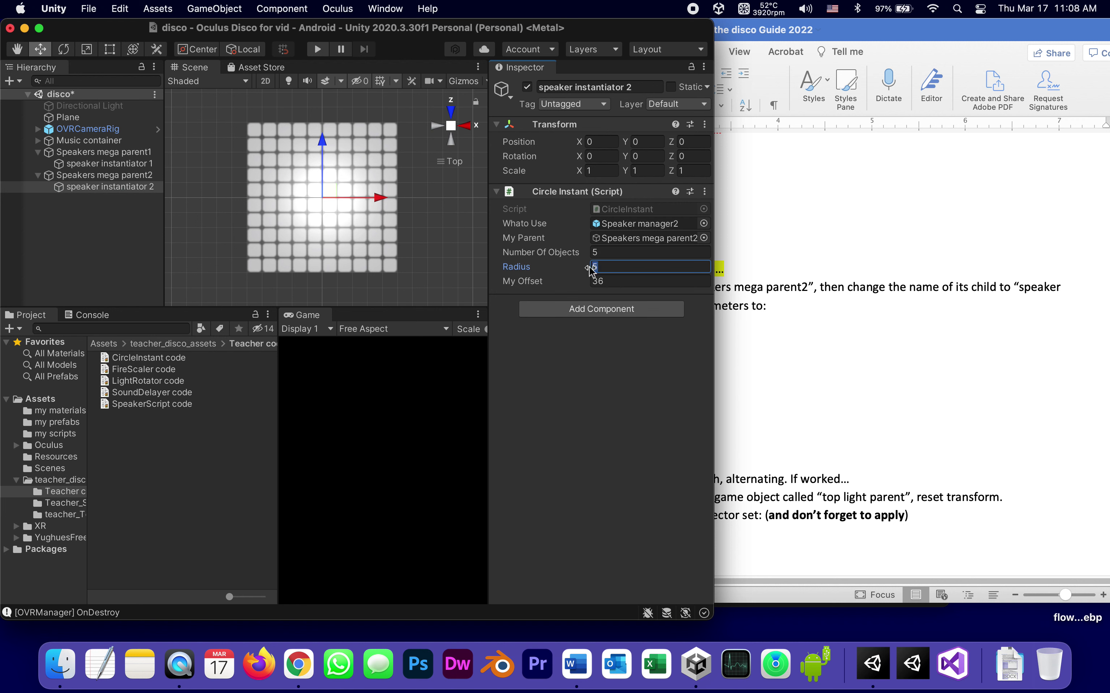
pyautogui.write('4')
pyautogui.click(613, 396)
pyautogui.click(315, 51)
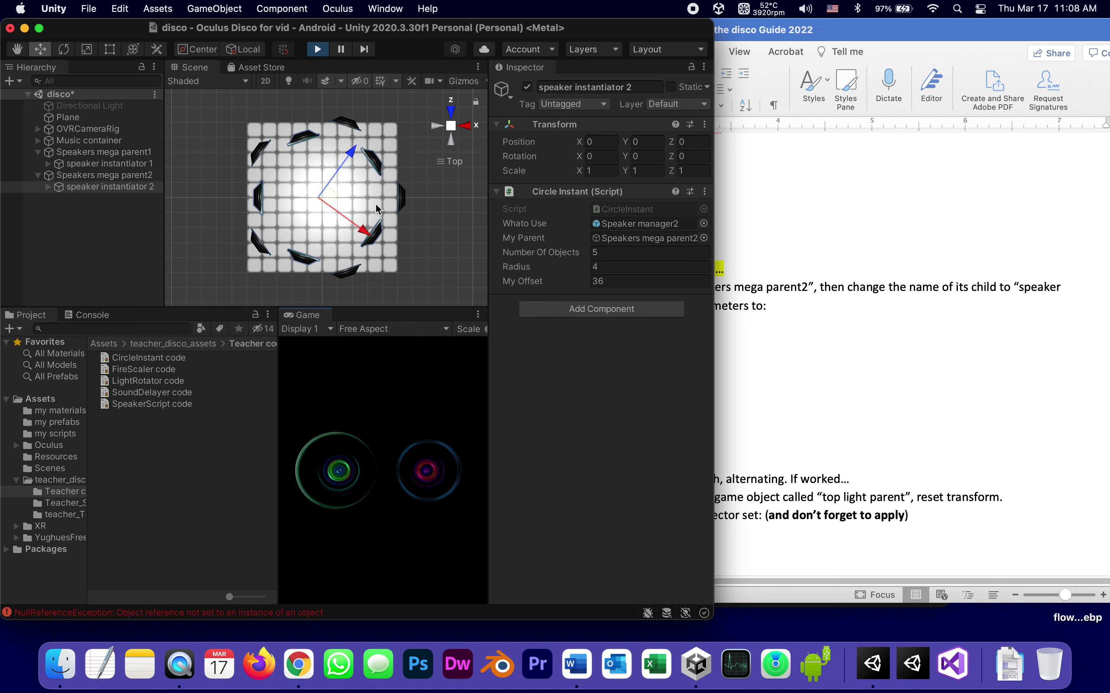
pyautogui.click(317, 49)
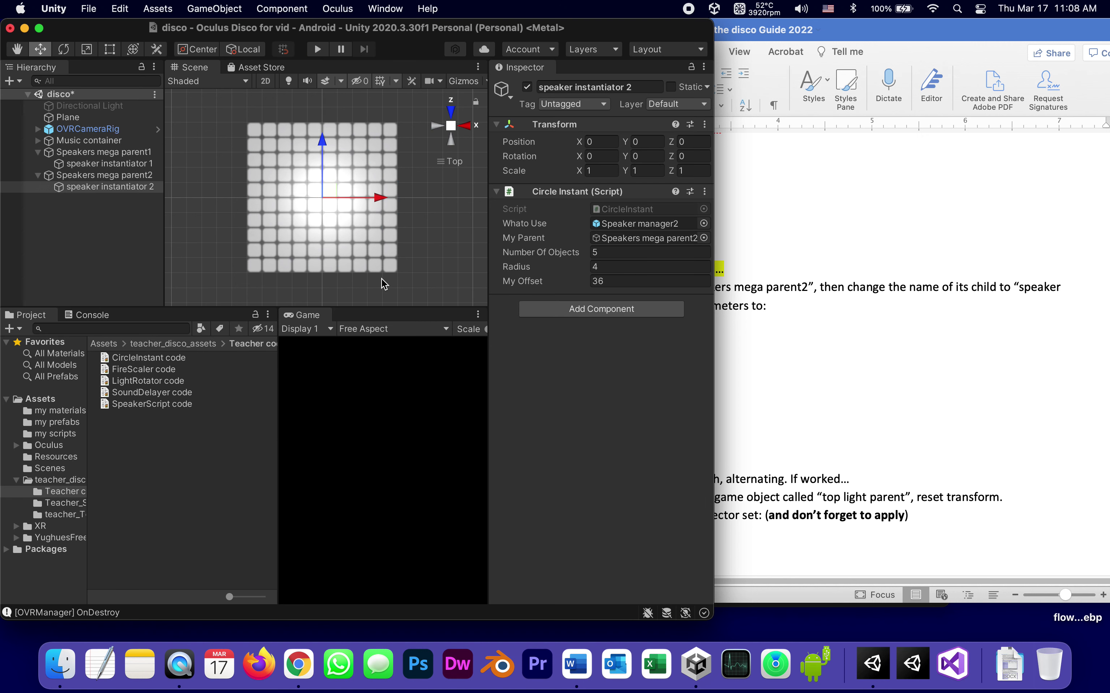
# Step: Restore instantiator 2's Radius to 5 and set Number Of Objects to 10 on both instantiators
pyautogui.click(608, 267)
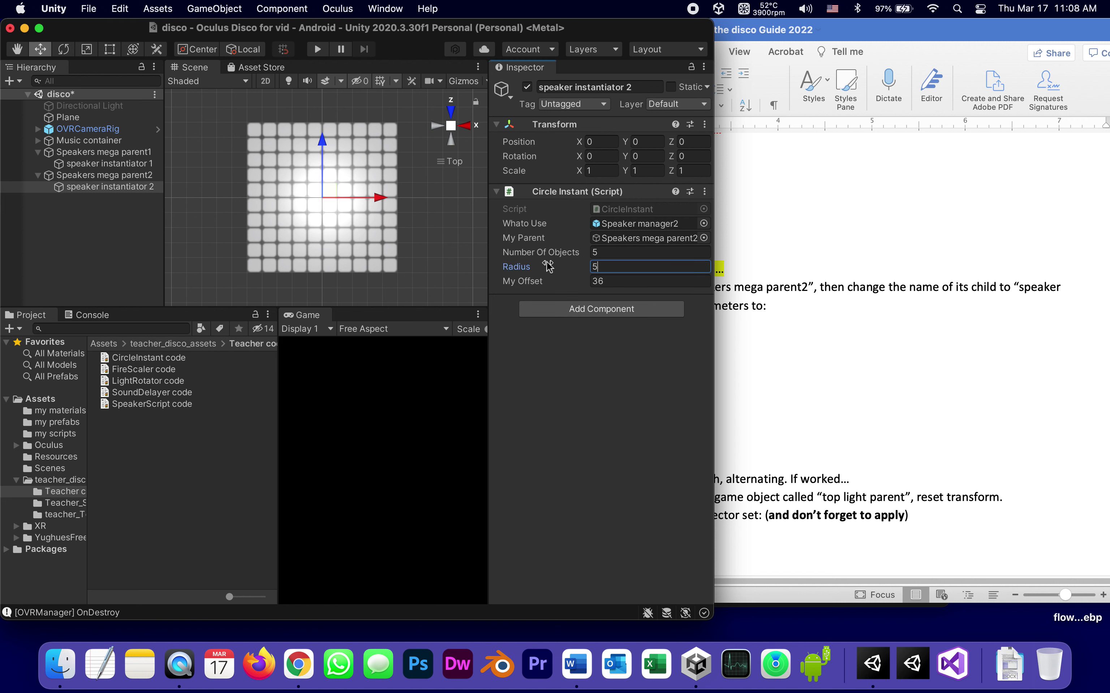
pyautogui.click(576, 385)
pyautogui.click(89, 165)
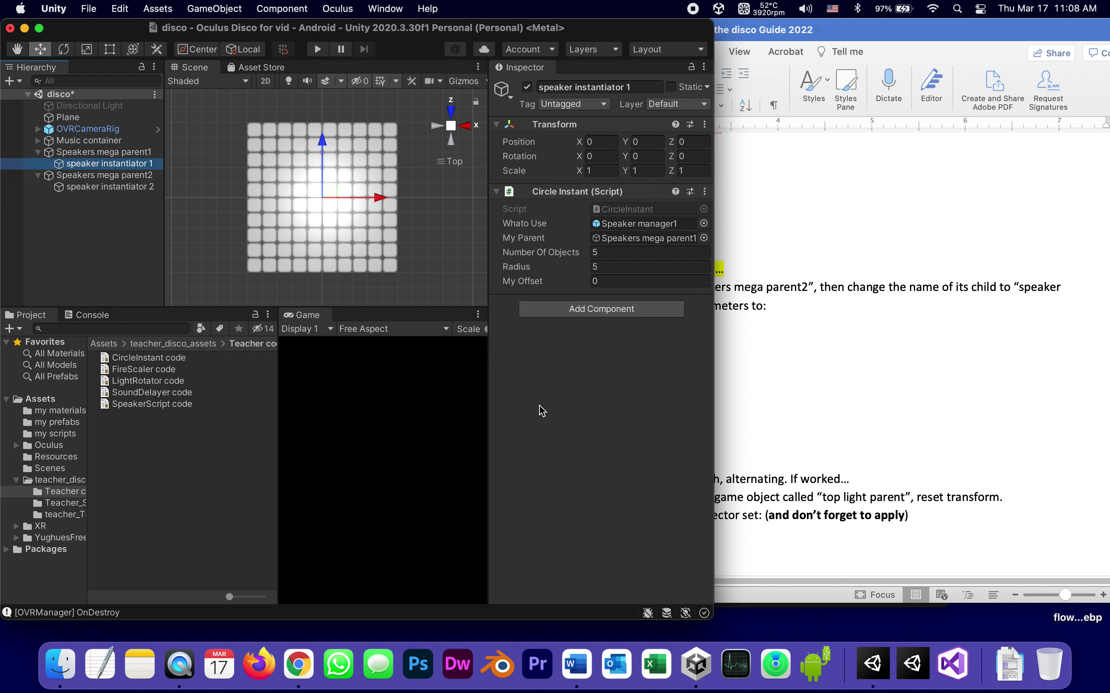
pyautogui.click(611, 252)
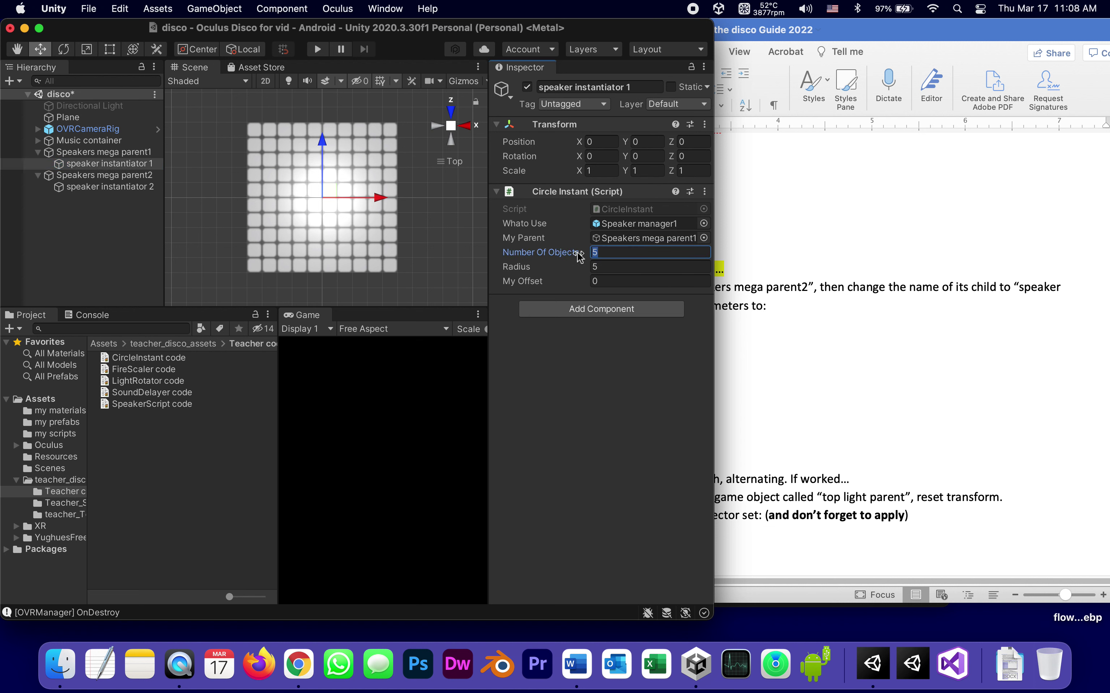
pyautogui.write('10')
pyautogui.click(628, 424)
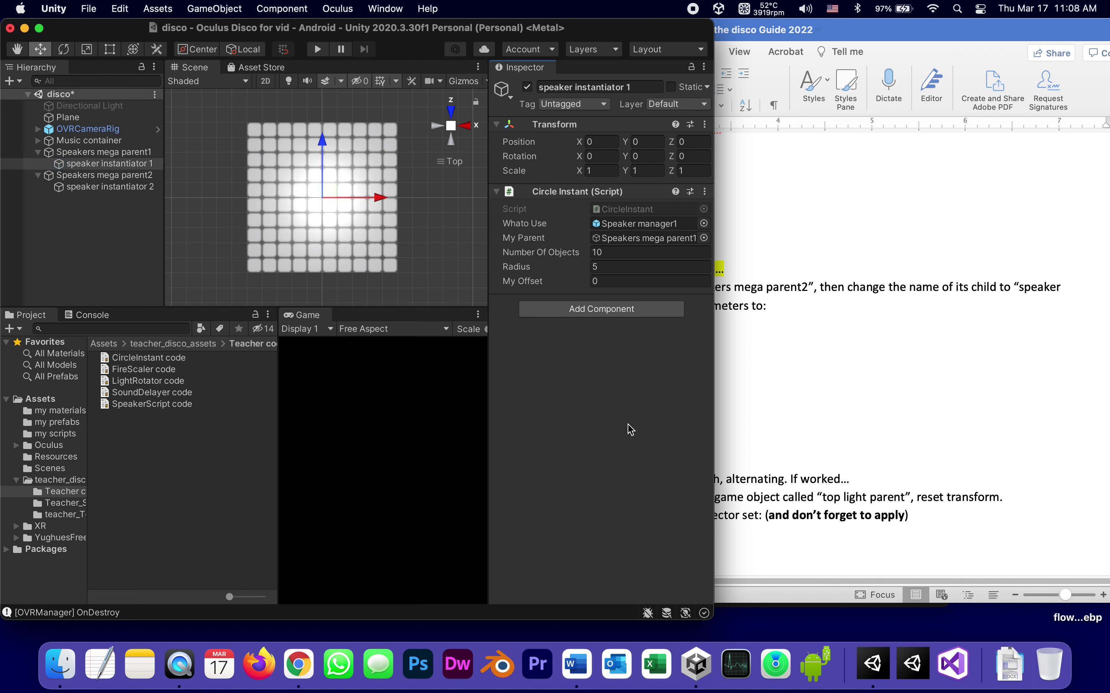
pyautogui.click(94, 187)
pyautogui.click(594, 254)
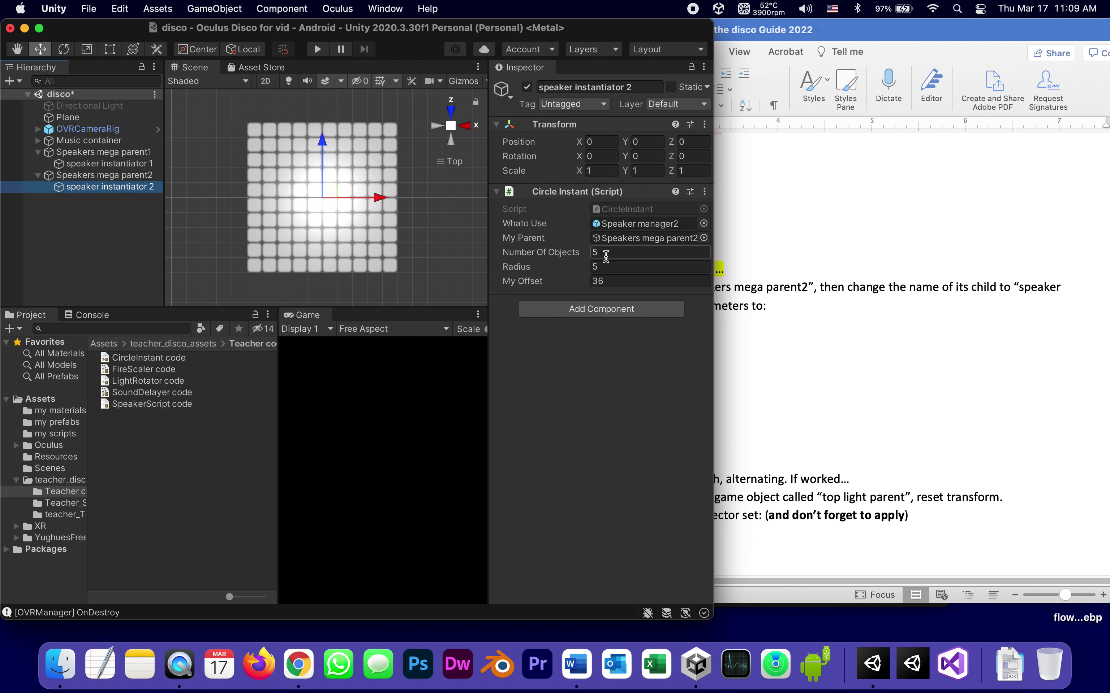
pyautogui.click(575, 254)
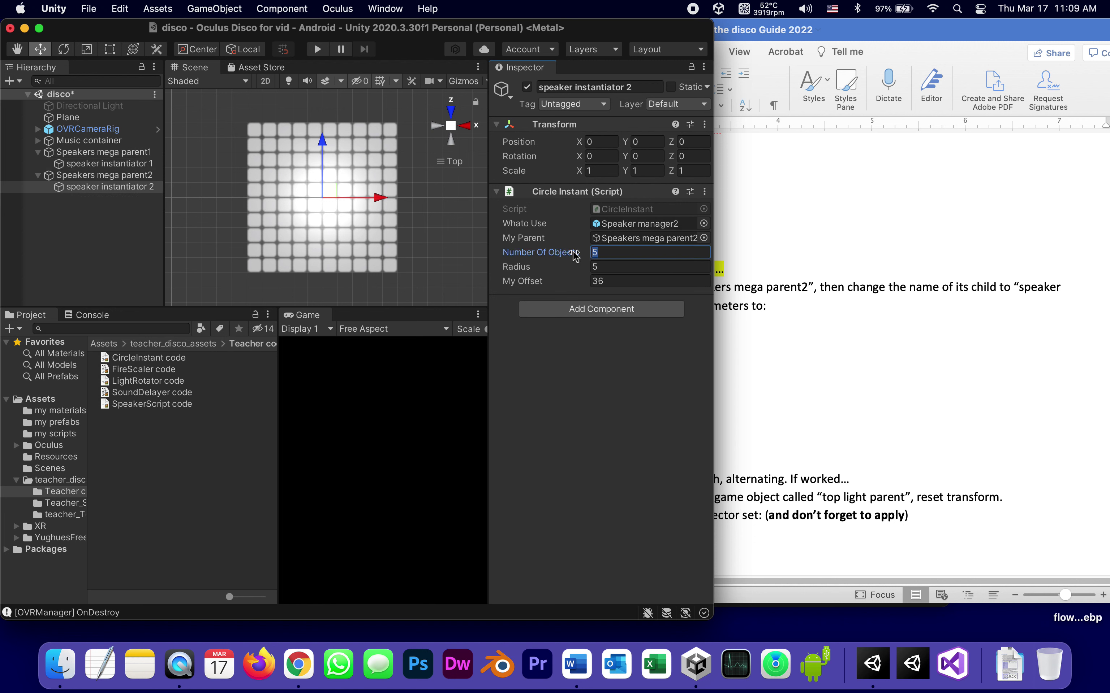
pyautogui.write('10')
pyautogui.click(610, 410)
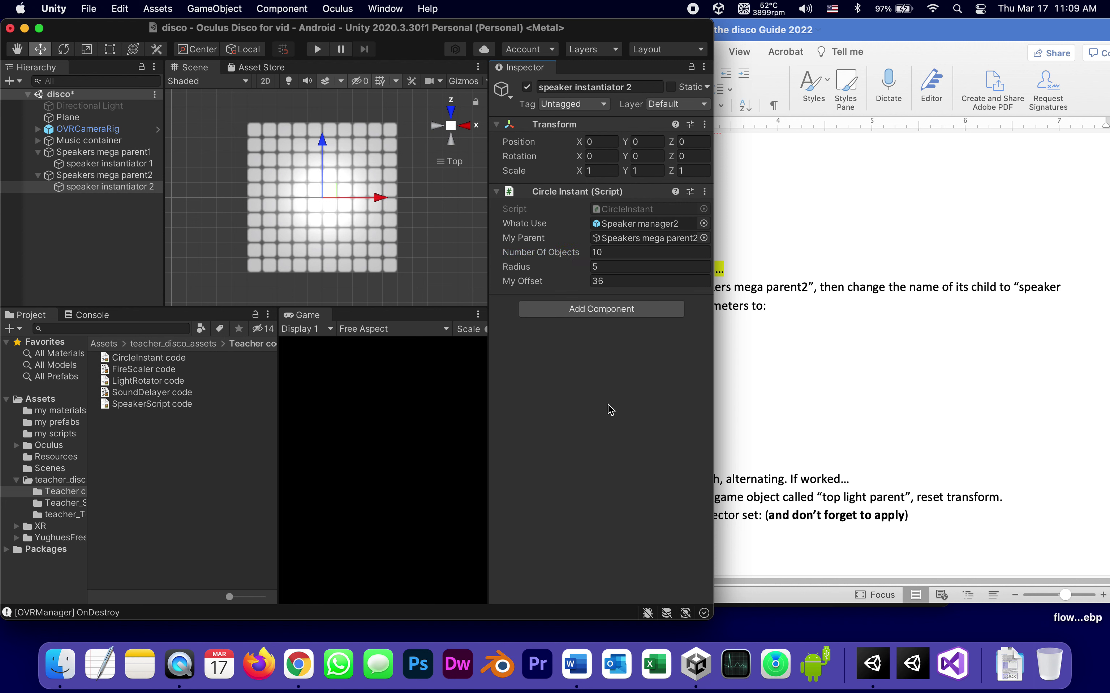
# Step: Set instantiator 2's My Offset to 18 and test-play the scene
pyautogui.click(604, 281)
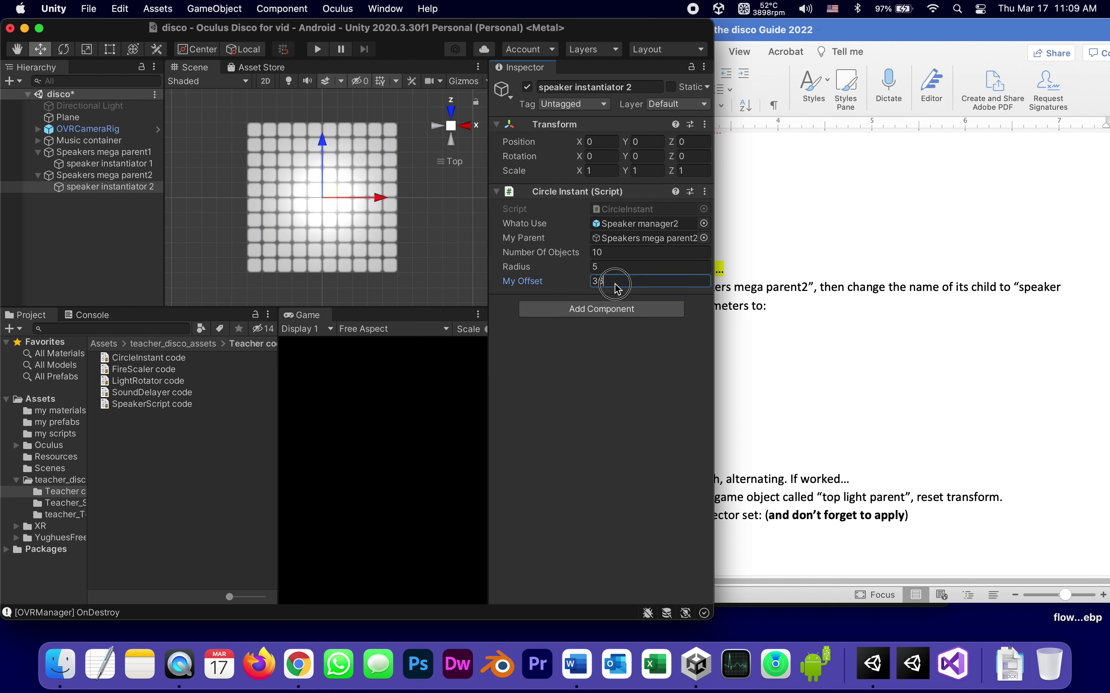
pyautogui.write('1')
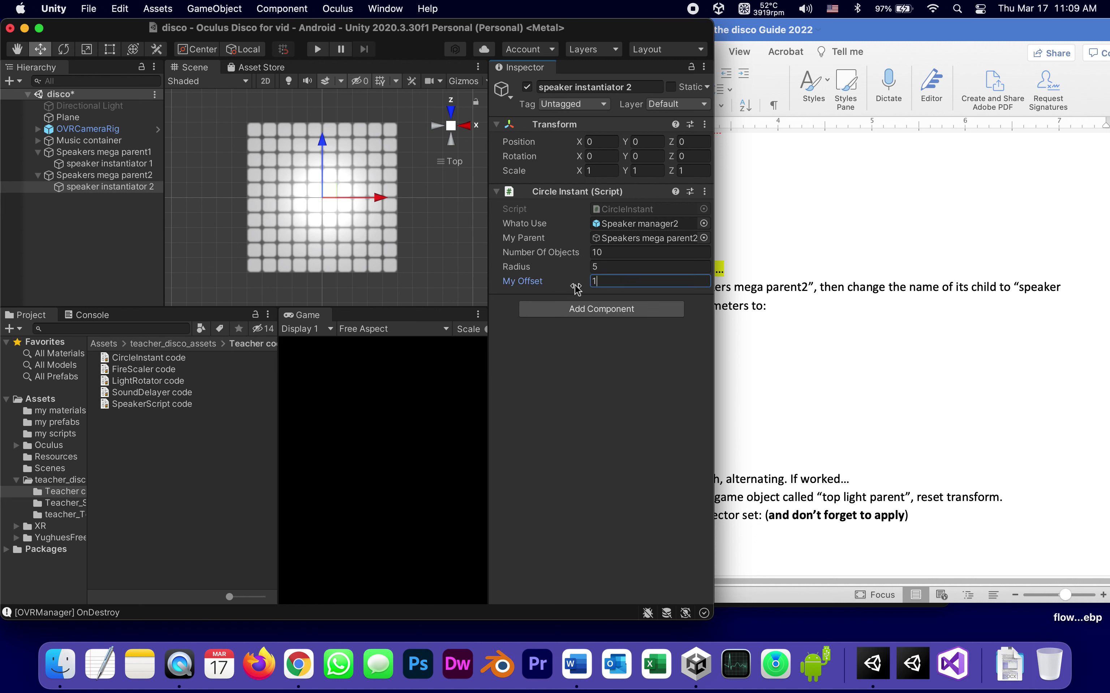
pyautogui.write('8')
pyautogui.click(605, 423)
pyautogui.click(317, 50)
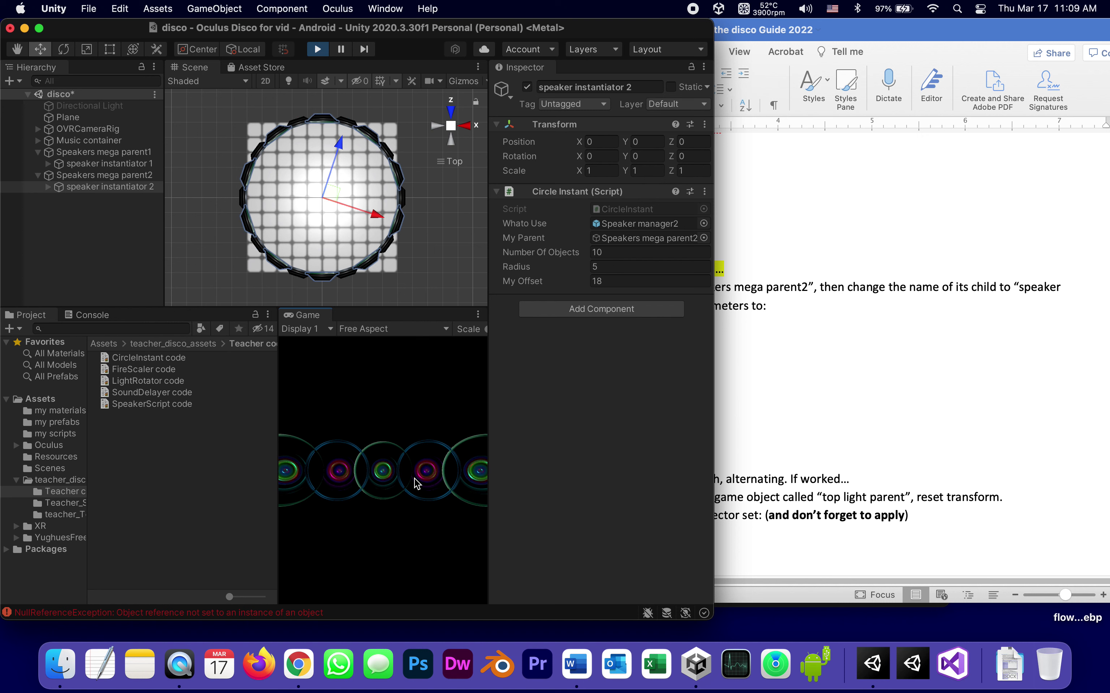
pyautogui.click(317, 49)
# Step: Change speaker instantiator 2's Radius to 4.5 and run a test play
pyautogui.click(73, 187)
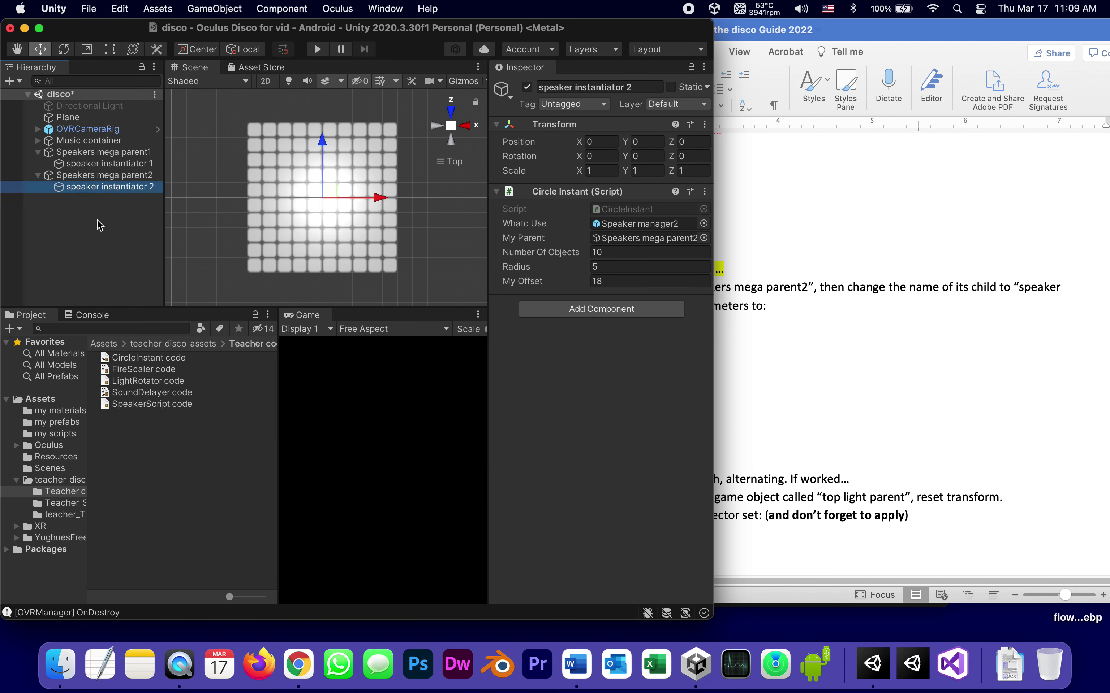
pyautogui.click(593, 268)
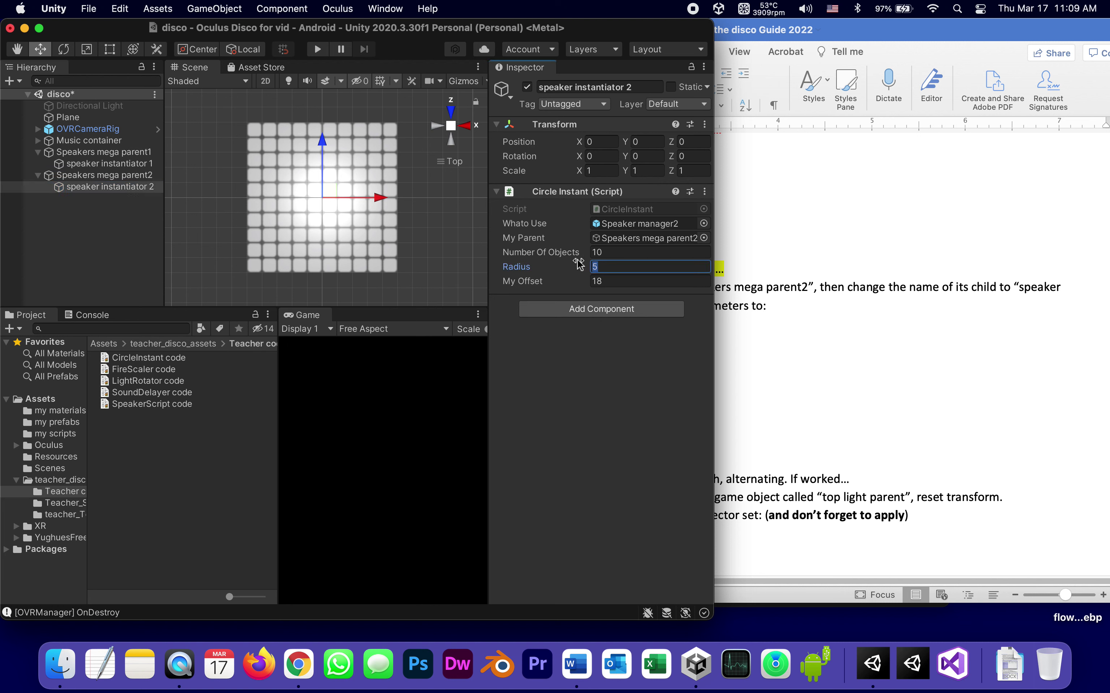
pyautogui.click(658, 404)
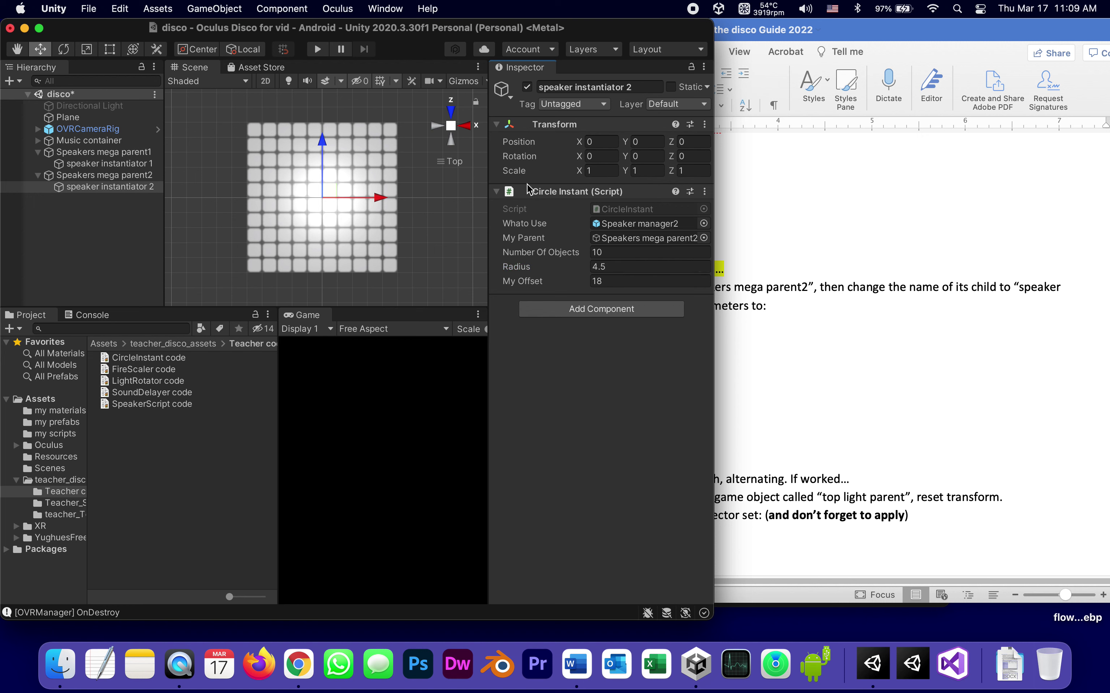
pyautogui.click(322, 53)
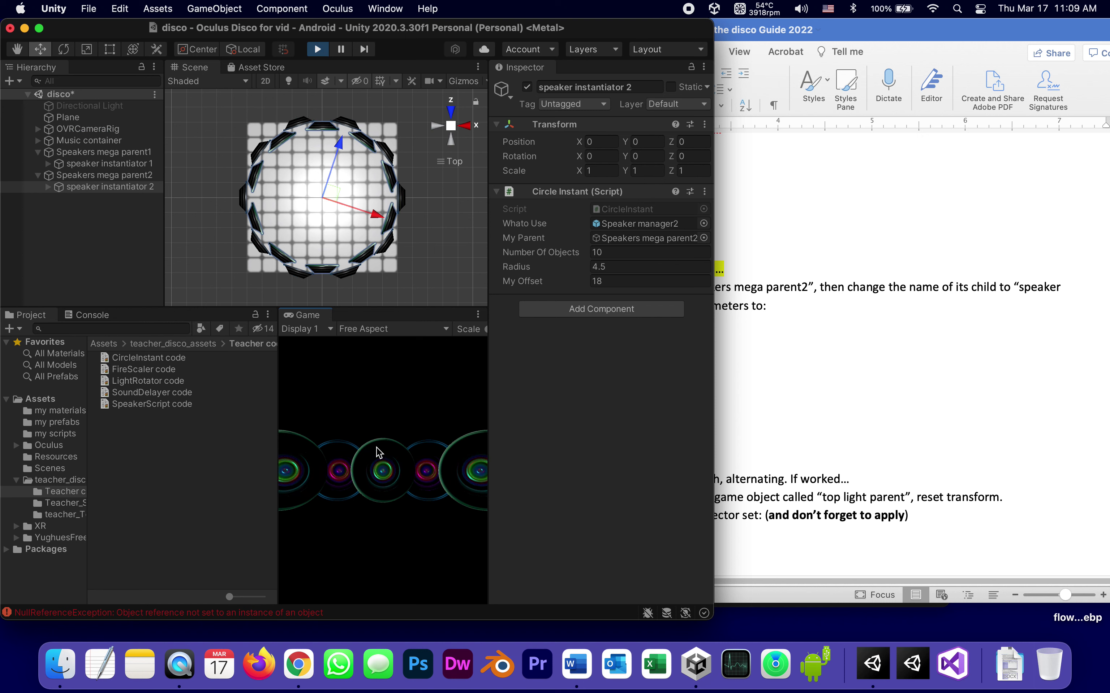
pyautogui.click(317, 49)
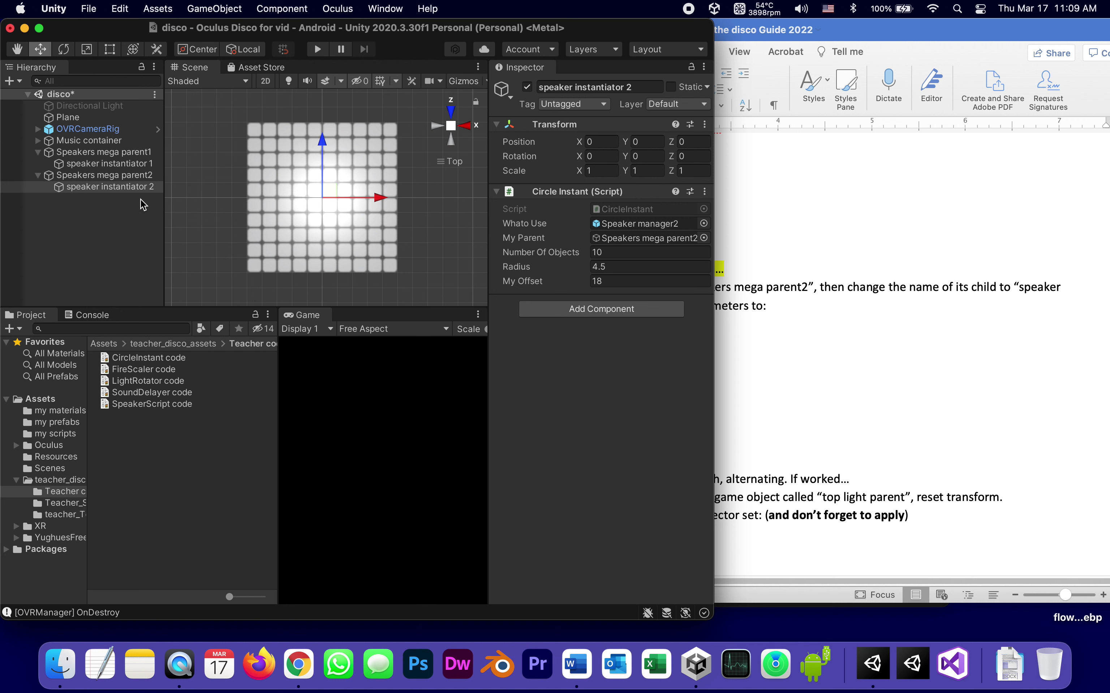
# Step: Set both instantiators back to 5 objects, with instantiator 2 at Radius 5
pyautogui.click(82, 164)
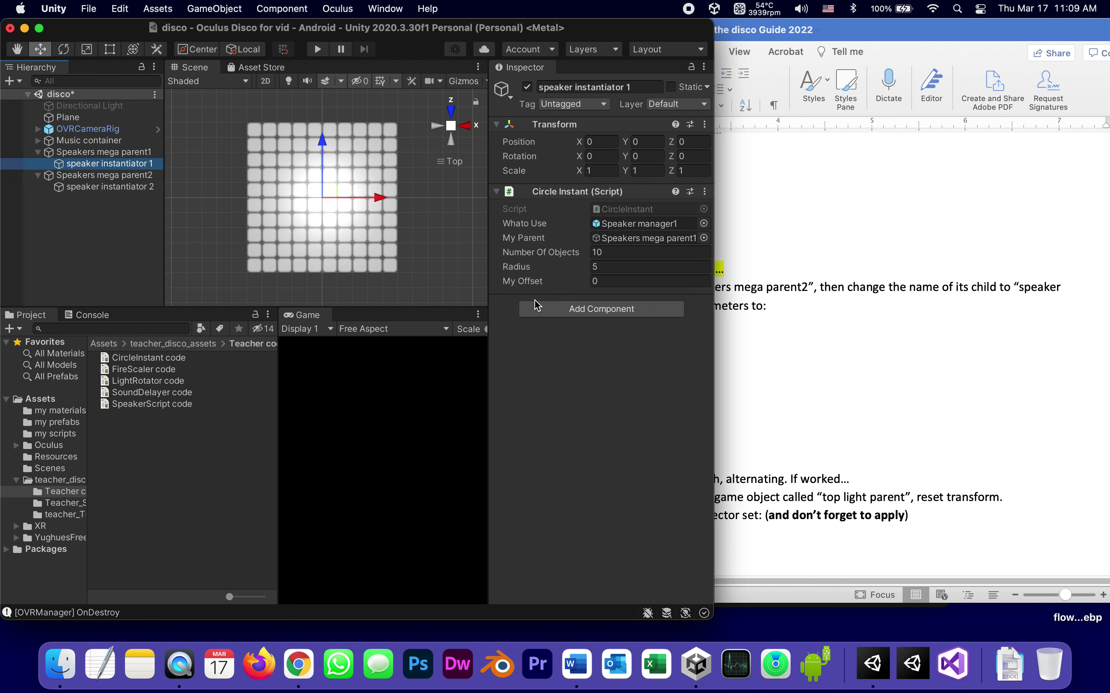
pyautogui.click(628, 252)
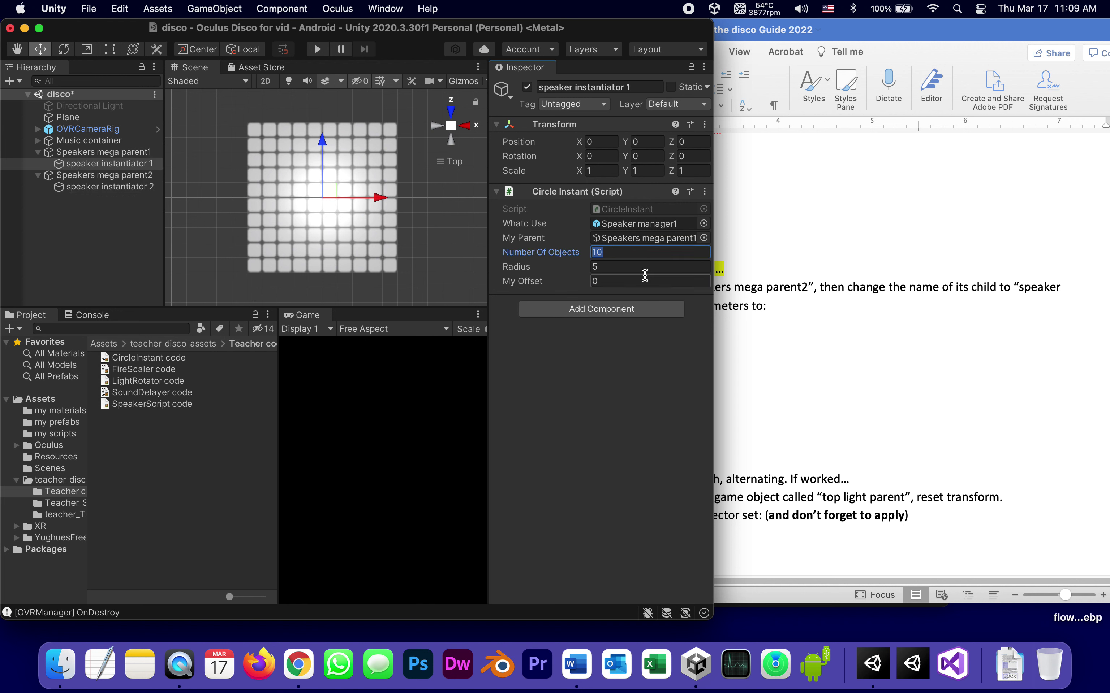
pyautogui.write('5')
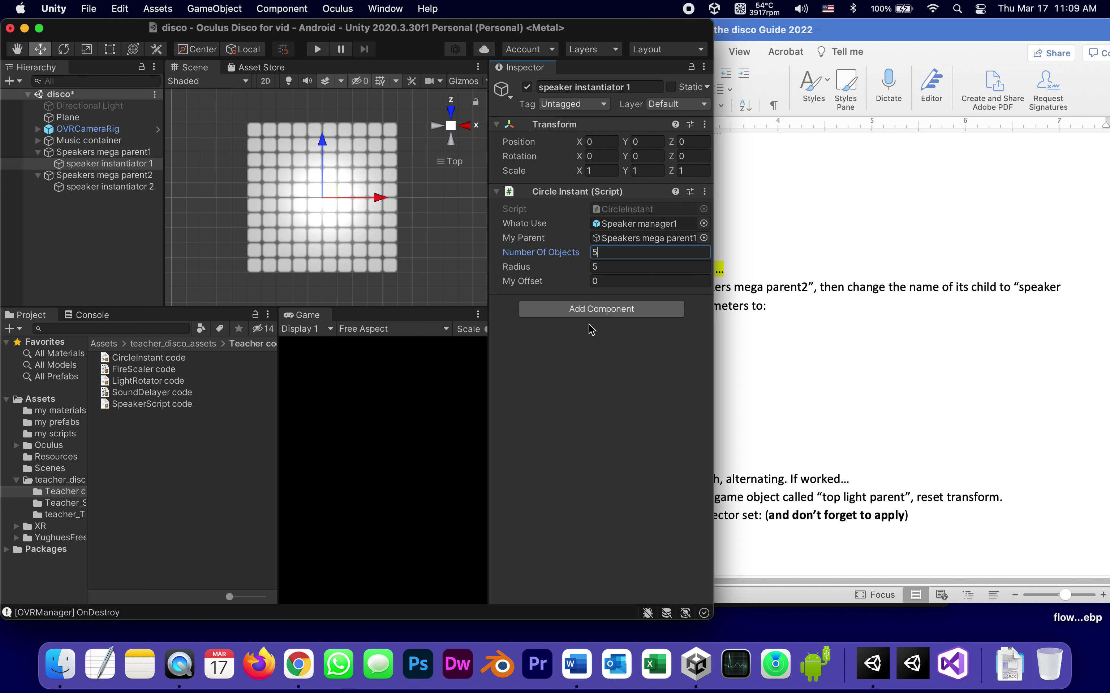
pyautogui.click(580, 373)
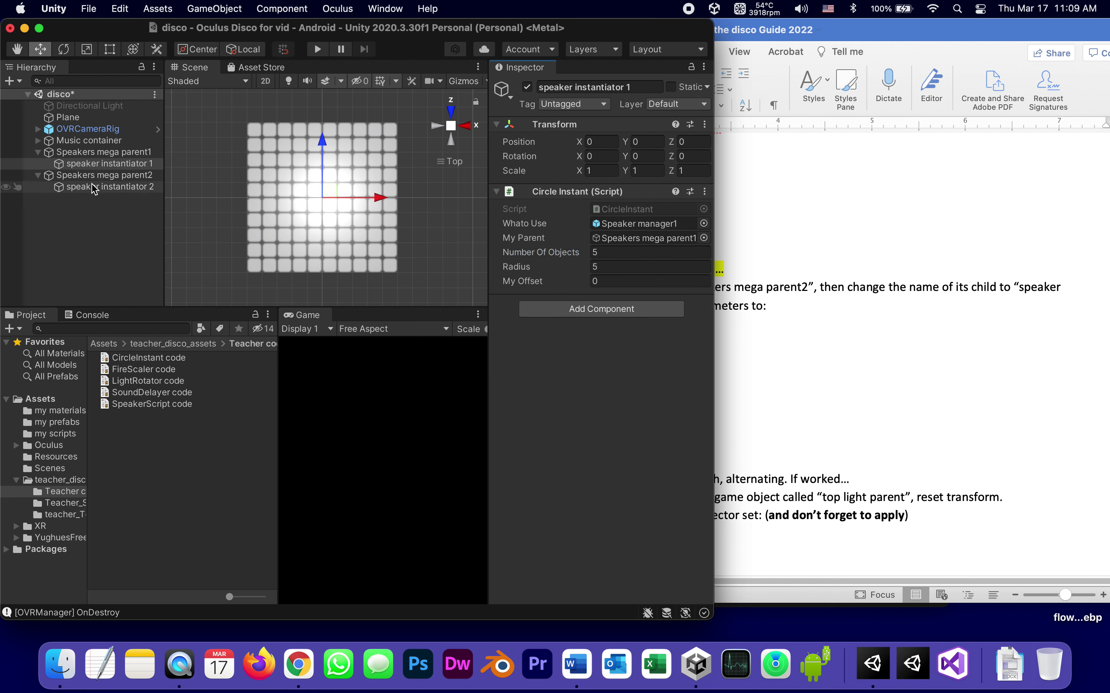
pyautogui.click(126, 189)
pyautogui.click(601, 253)
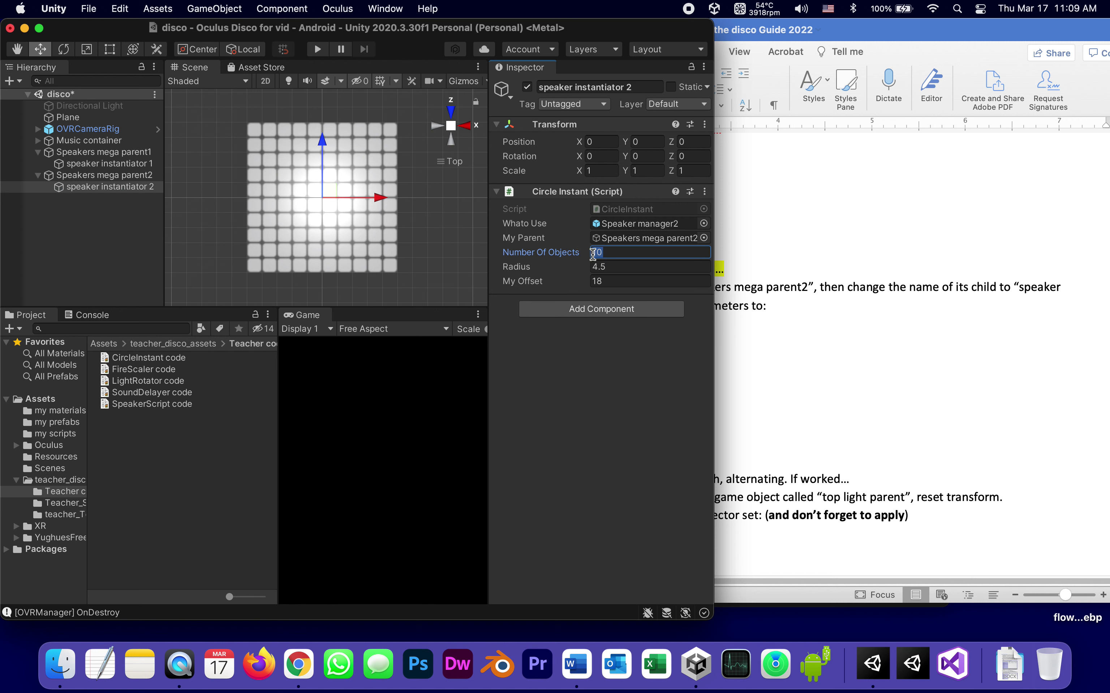
pyautogui.write('5')
pyautogui.press('Tab')
pyautogui.write('5')
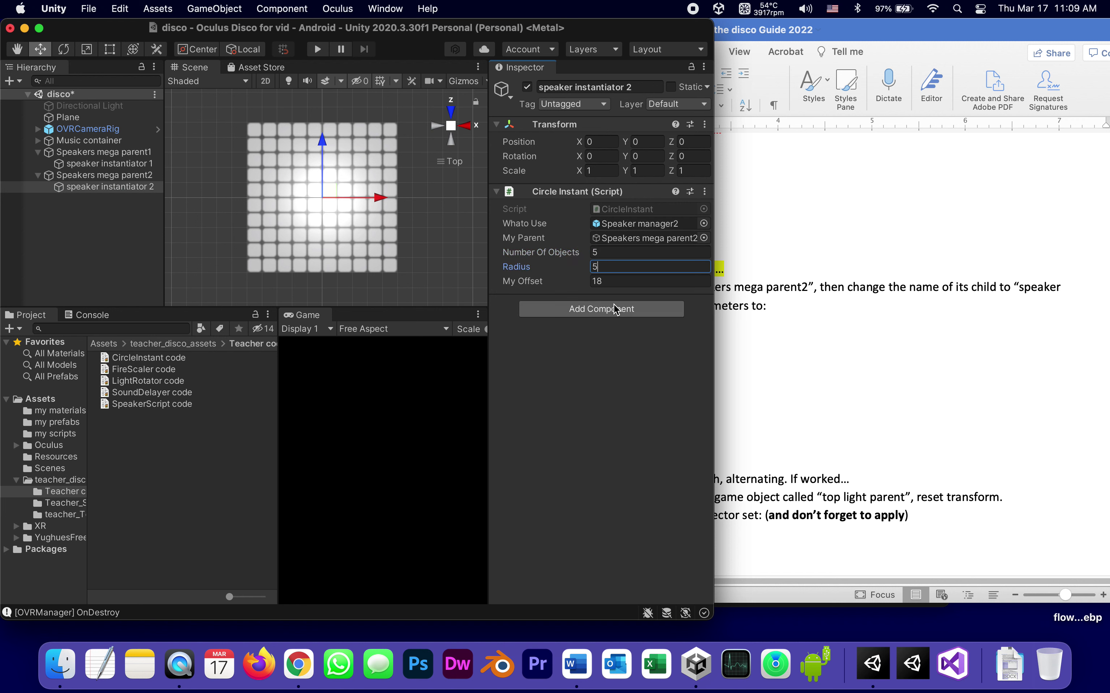
pyautogui.press('Tab')
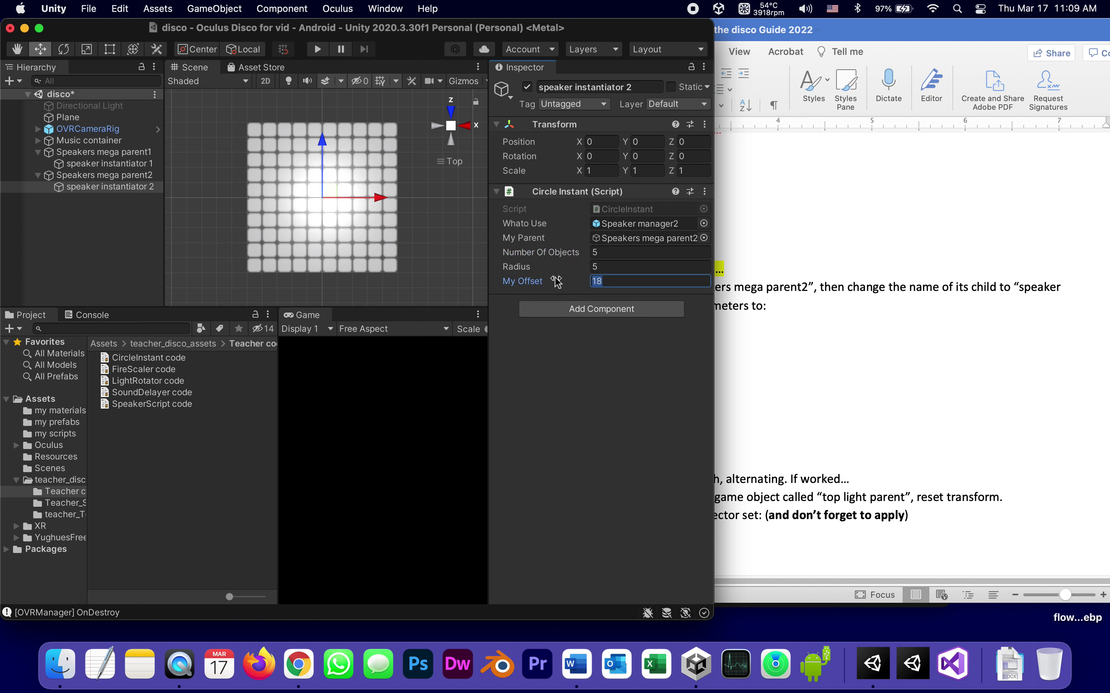
# Step: Confirm instantiator 2's My Offset of 36, then highlight step 52 yellow in the Word guide
pyautogui.write('36')
pyautogui.press('Return')
pyautogui.click(817, 396)
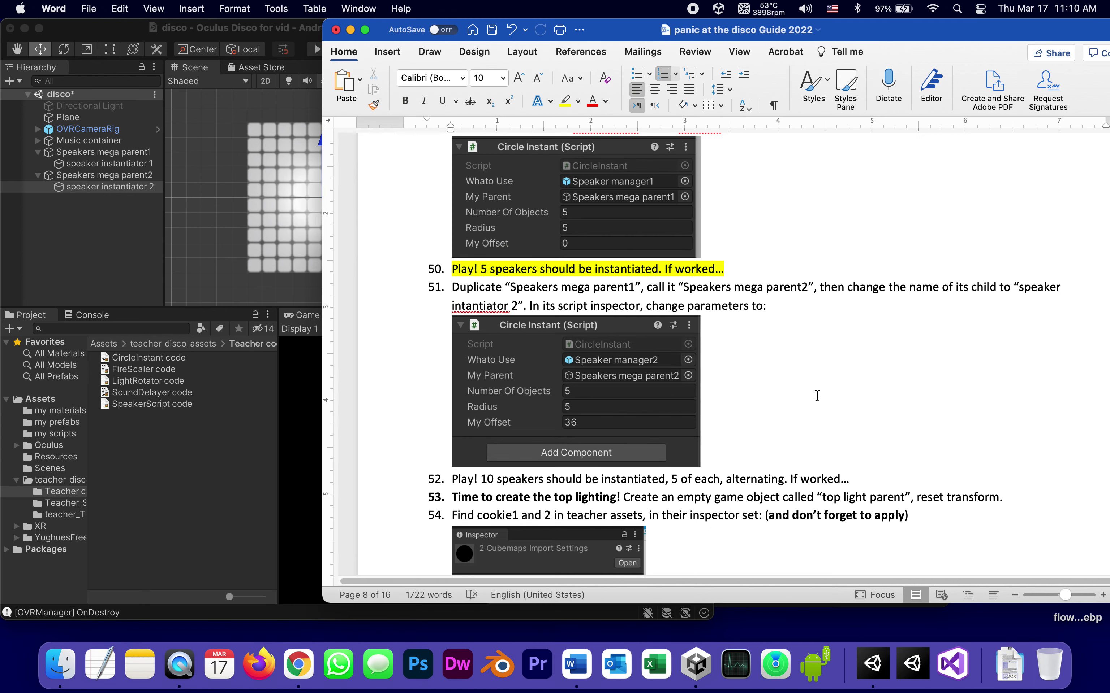
pyautogui.scroll(-4, 817, 395)
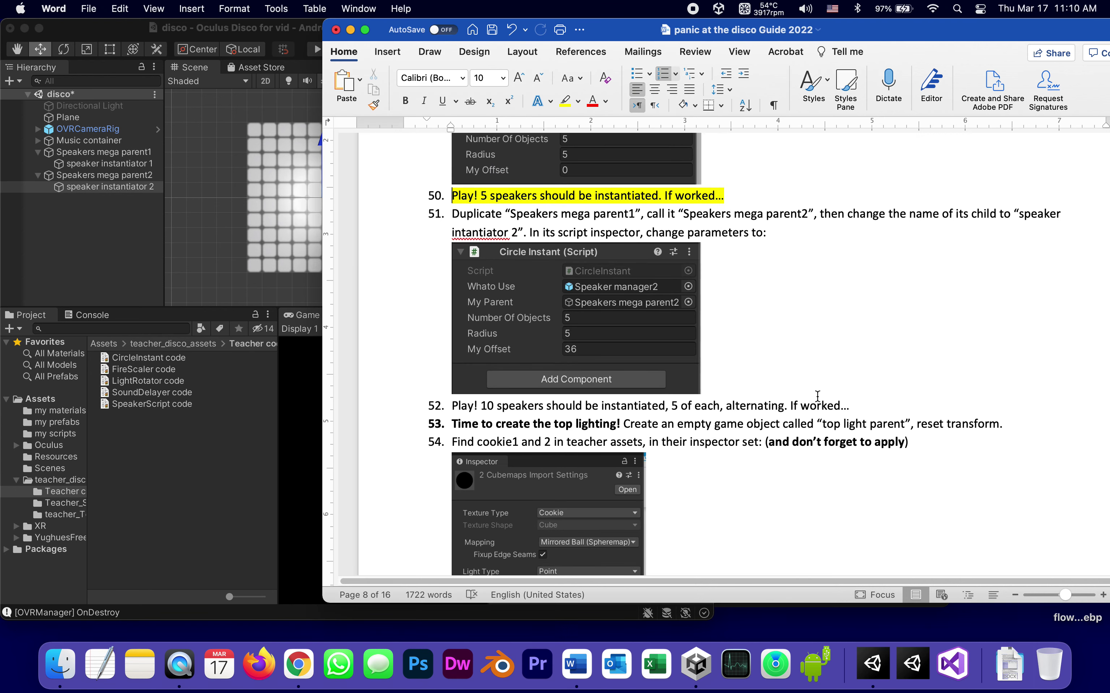
pyautogui.moveTo(867, 406); pyautogui.dragTo(444, 407)
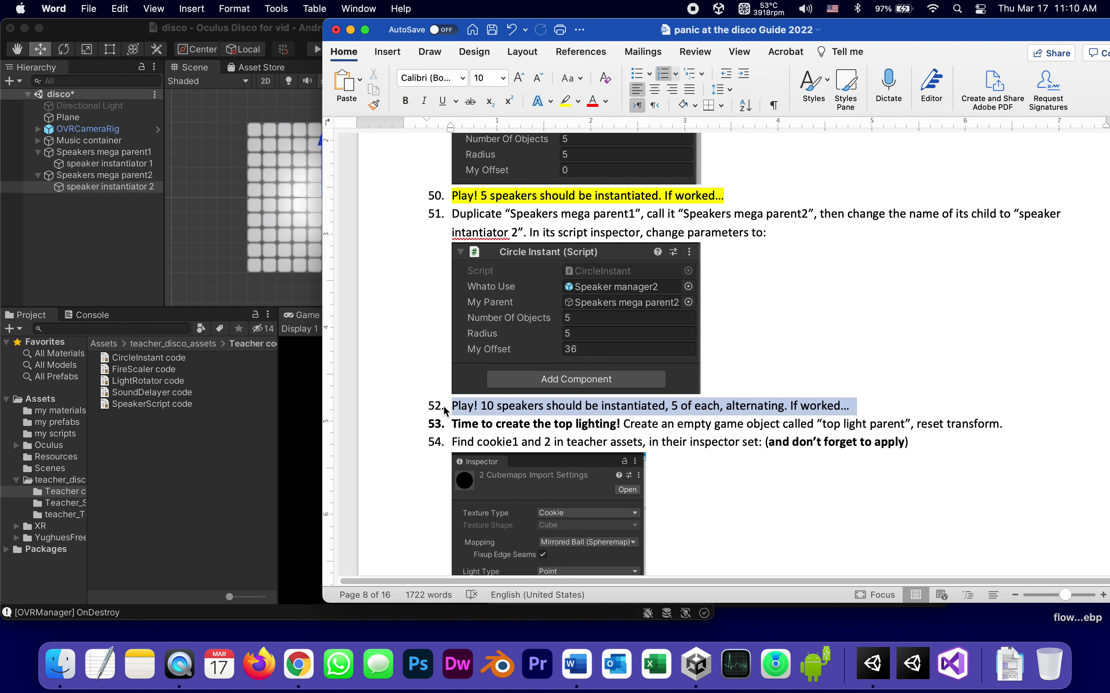
pyautogui.click(565, 100)
# Step: Scroll to step 53 and select the name 'top light parent'
pyautogui.scroll(-2, 732, 432)
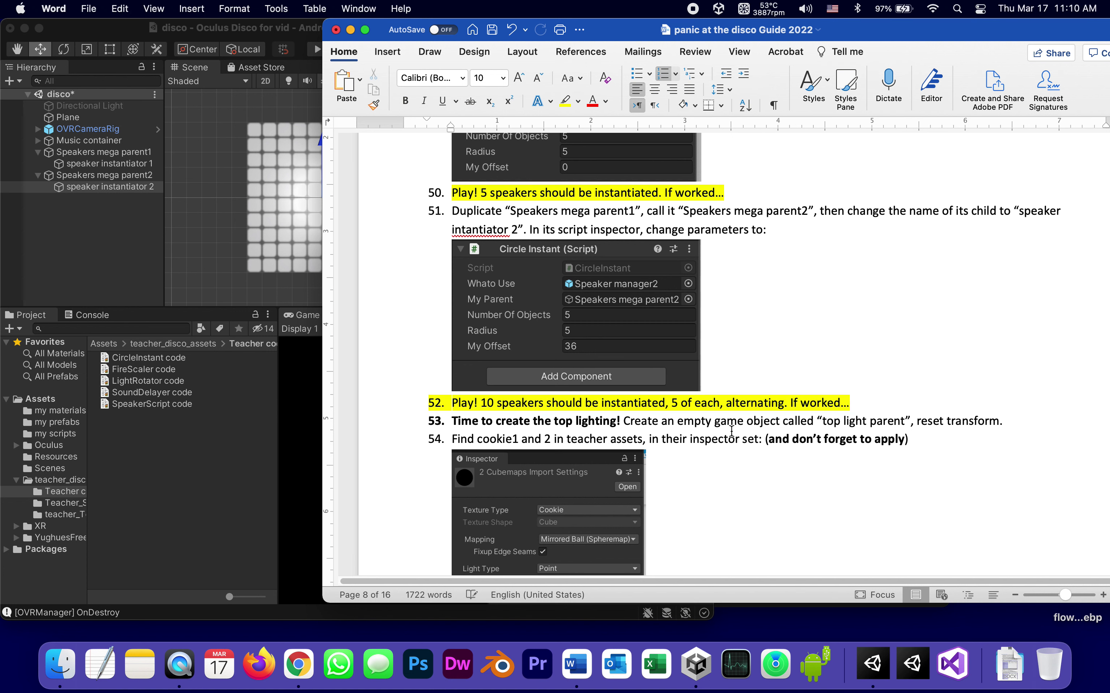
pyautogui.scroll(-4, 769, 541)
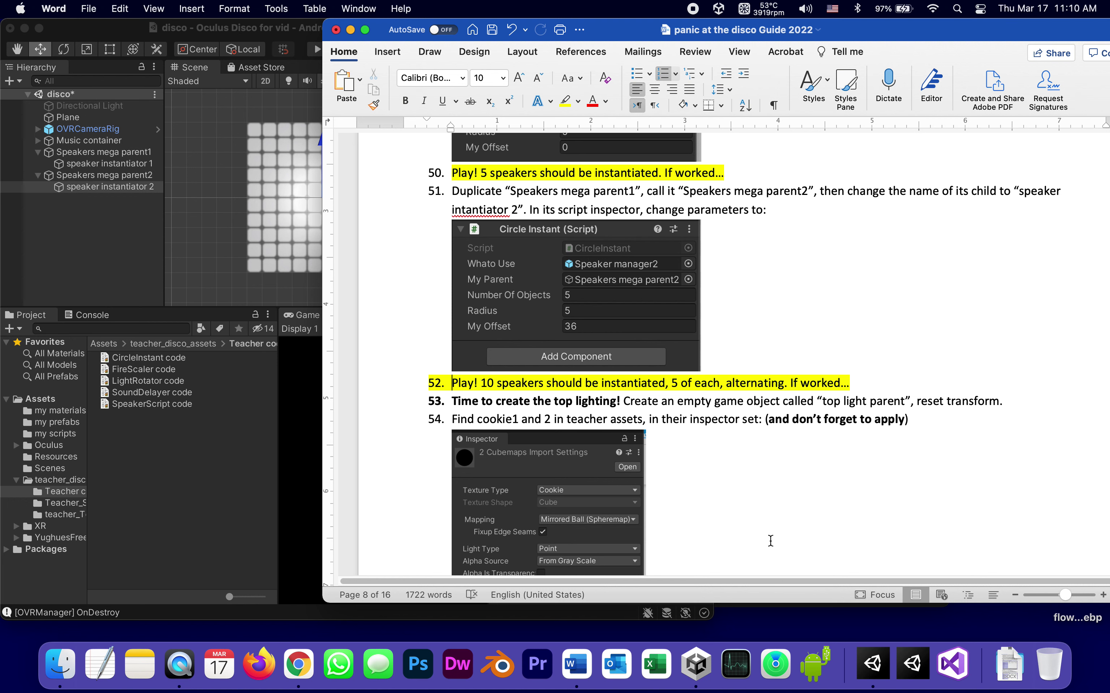
pyautogui.scroll(-3, 737, 486)
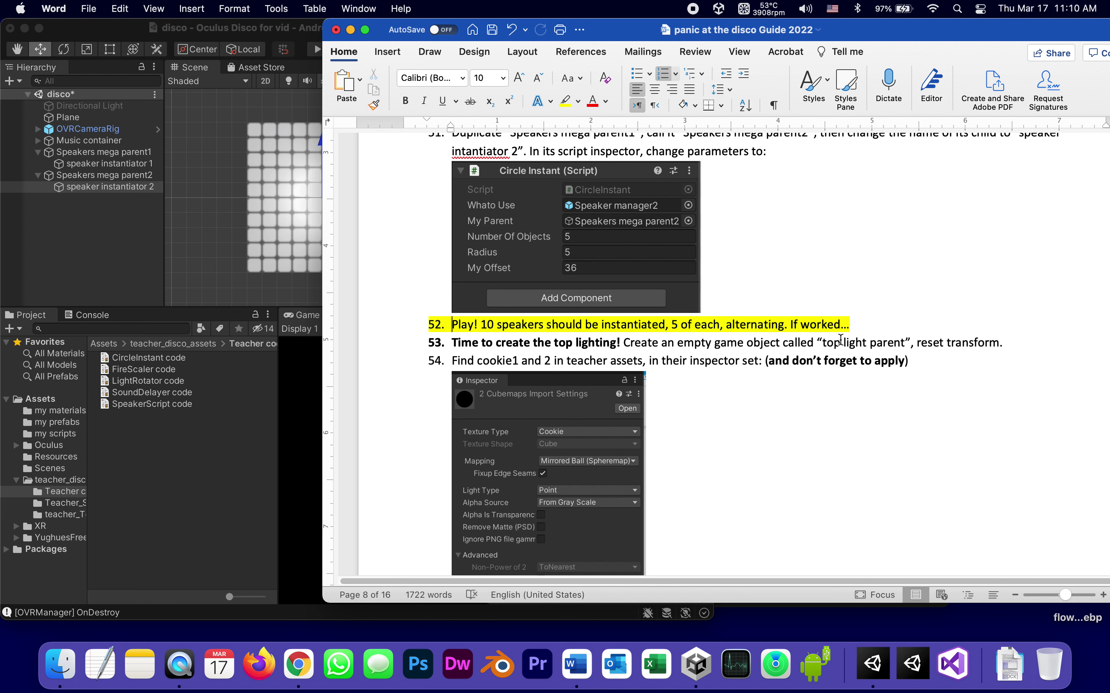
pyautogui.moveTo(822, 343); pyautogui.dragTo(905, 344)
pyautogui.press('super+c')
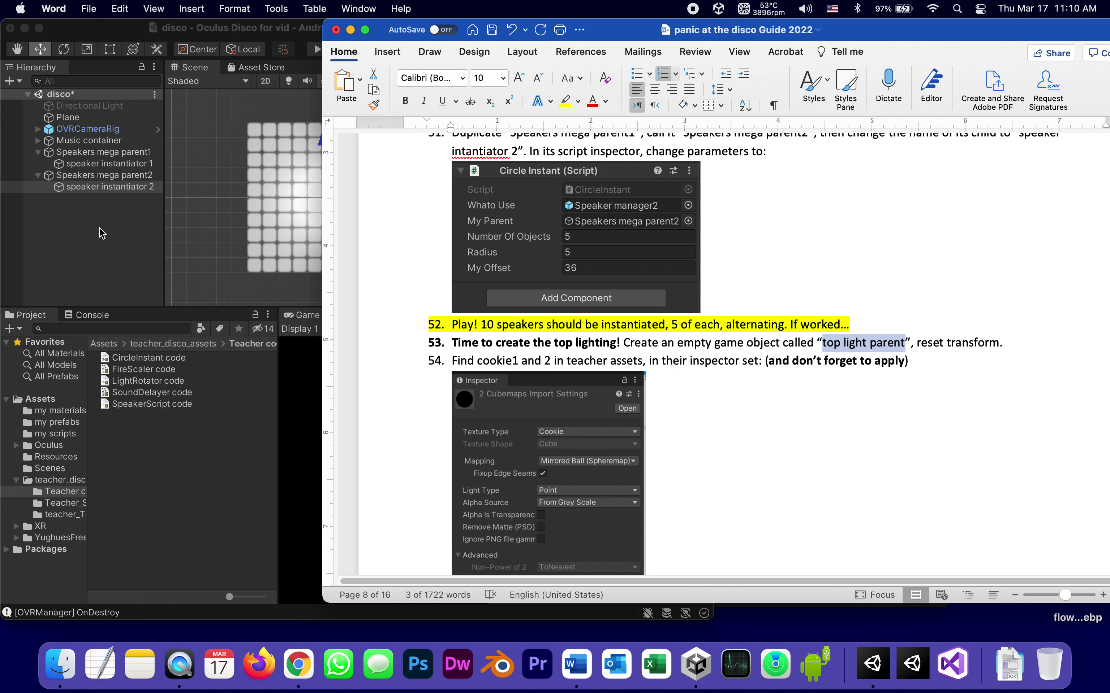
# Step: Collapse both Speakers mega parents and create an empty object named 'top light parent'
pyautogui.click(91, 224)
pyautogui.click(37, 152)
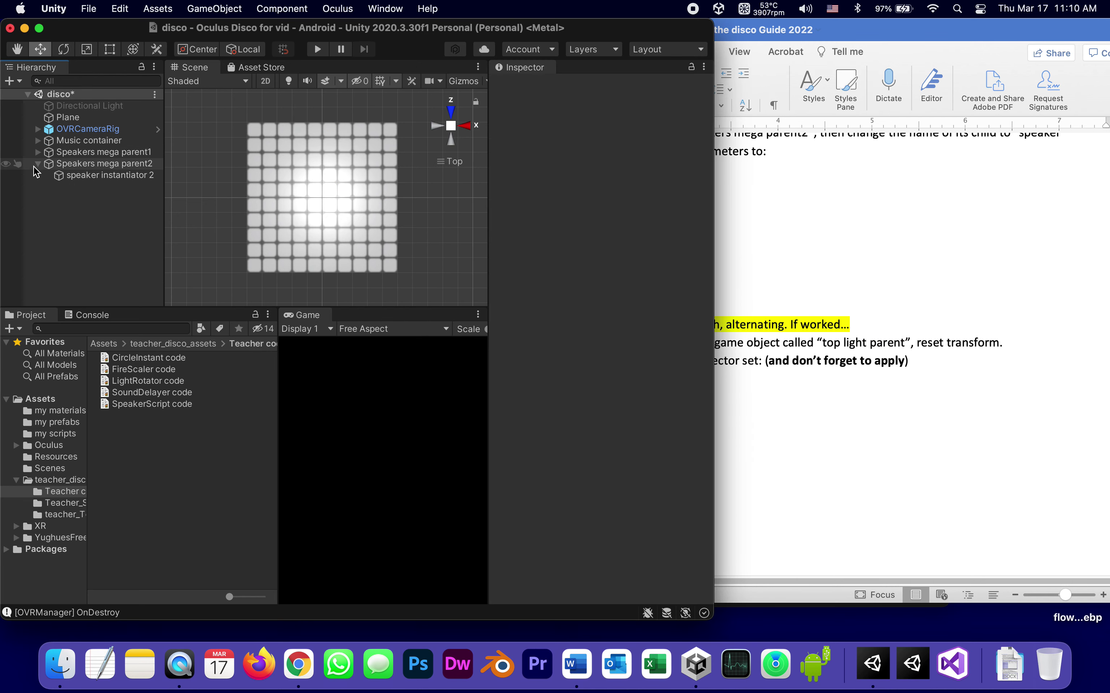
pyautogui.click(37, 164)
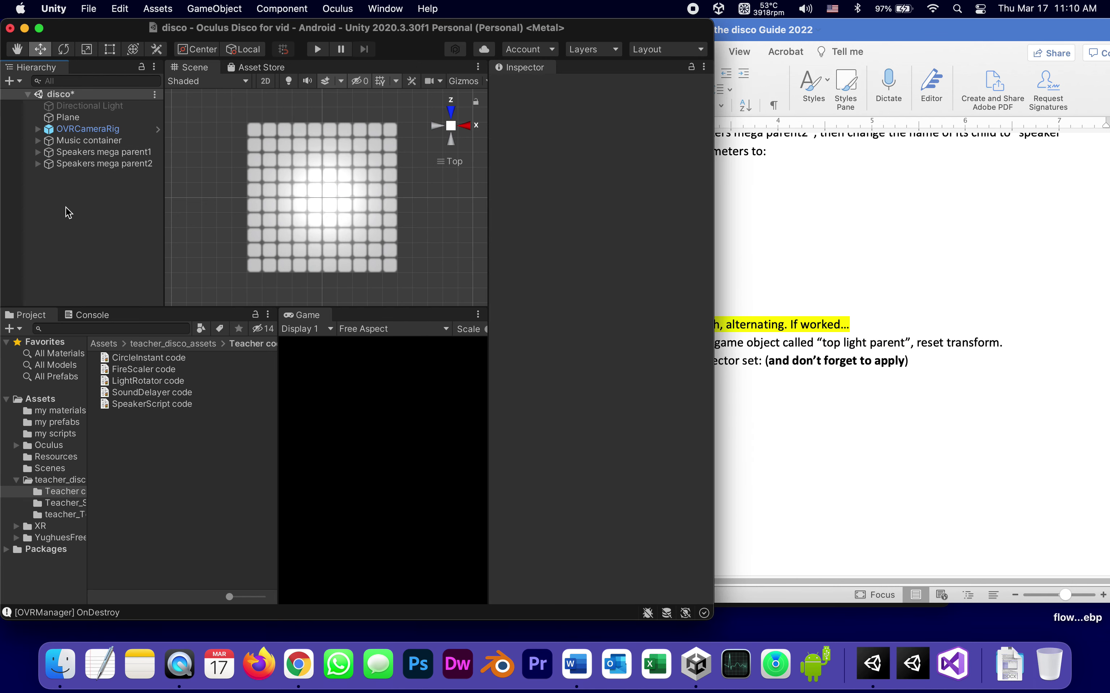
pyautogui.rightClick(67, 206)
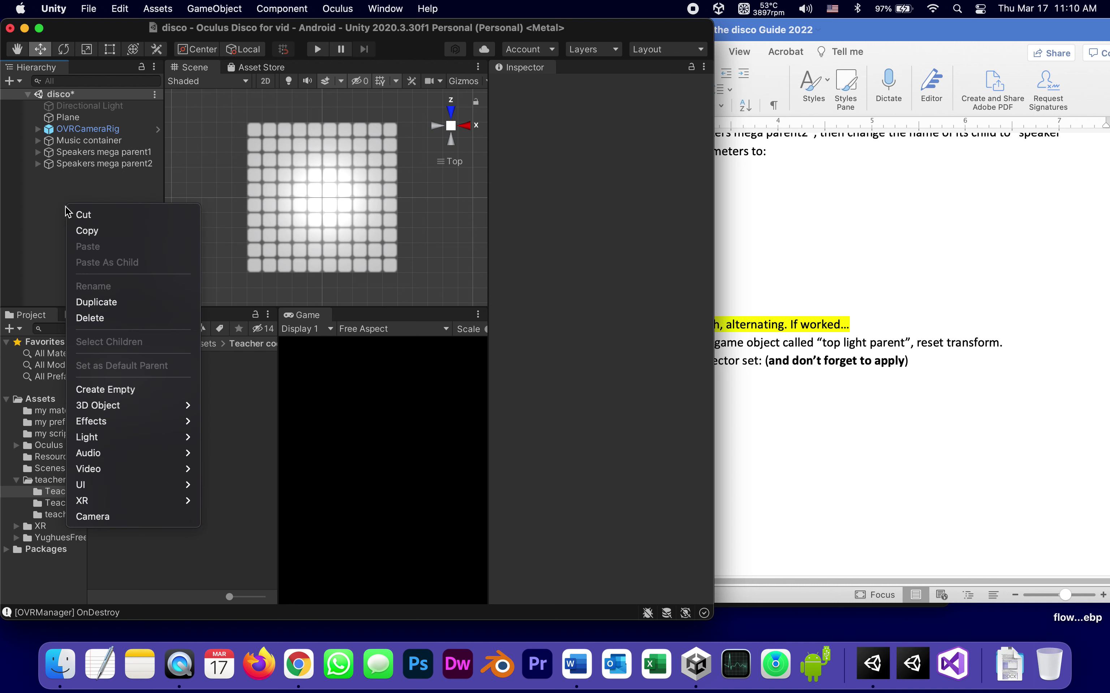
pyautogui.click(112, 392)
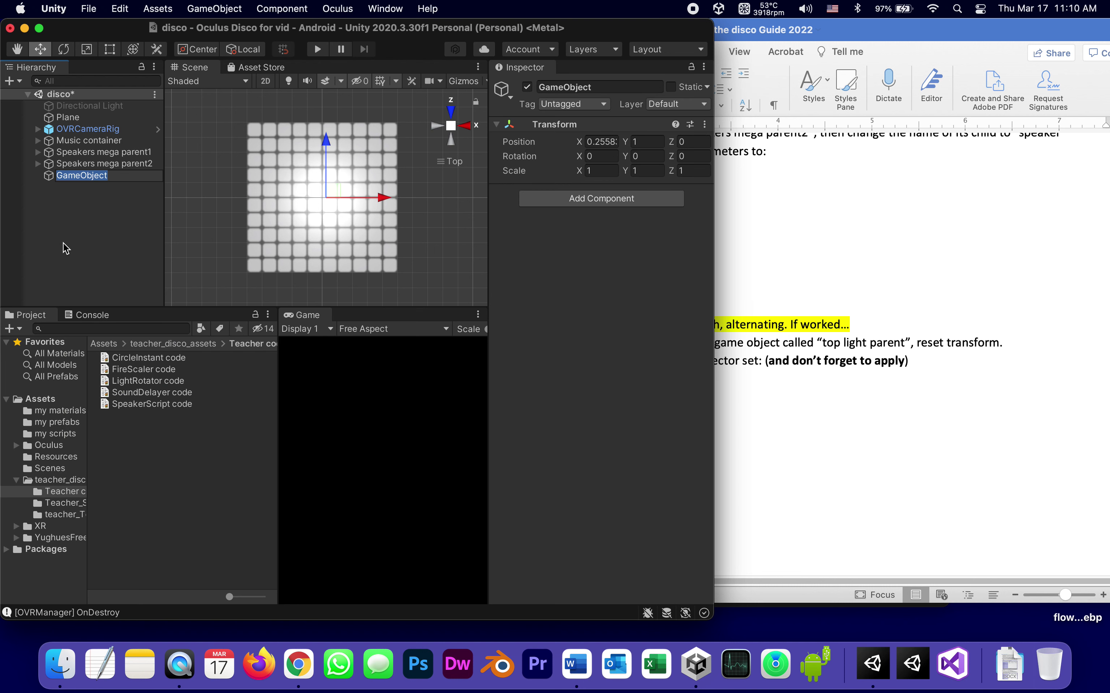
pyautogui.press('super+v')
pyautogui.click(50, 177)
# Step: Reset top light parent's Transform so it sits at the origin
pyautogui.click(849, 402)
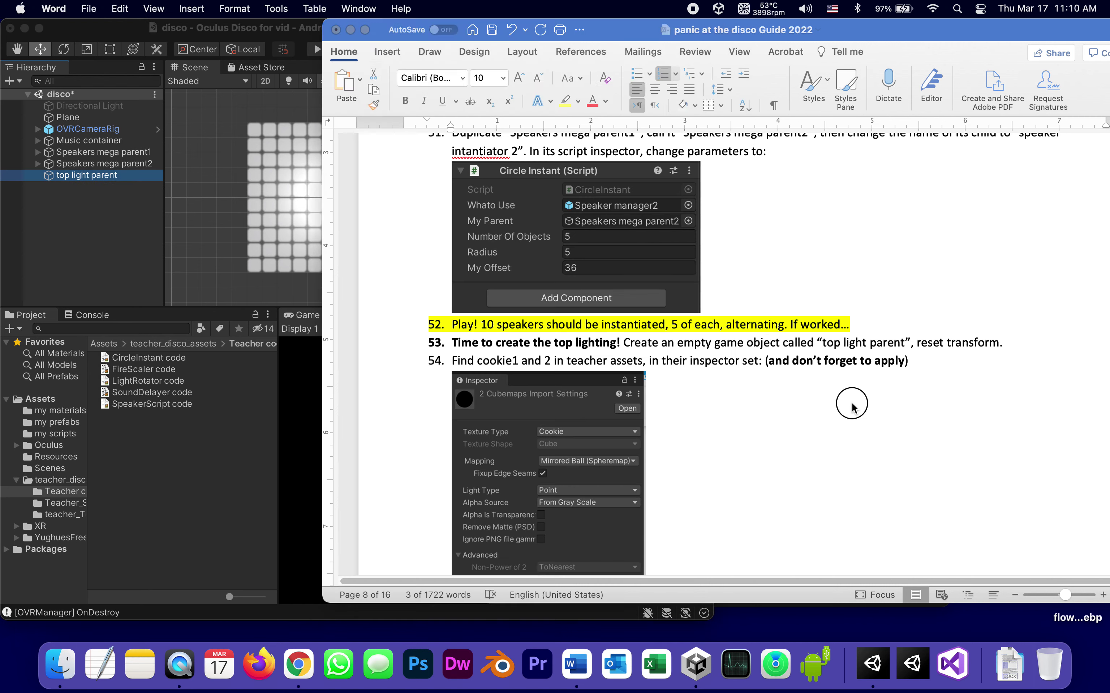
pyautogui.moveTo(837, 343); pyautogui.dragTo(752, 343)
pyautogui.scroll(-5, 784, 469)
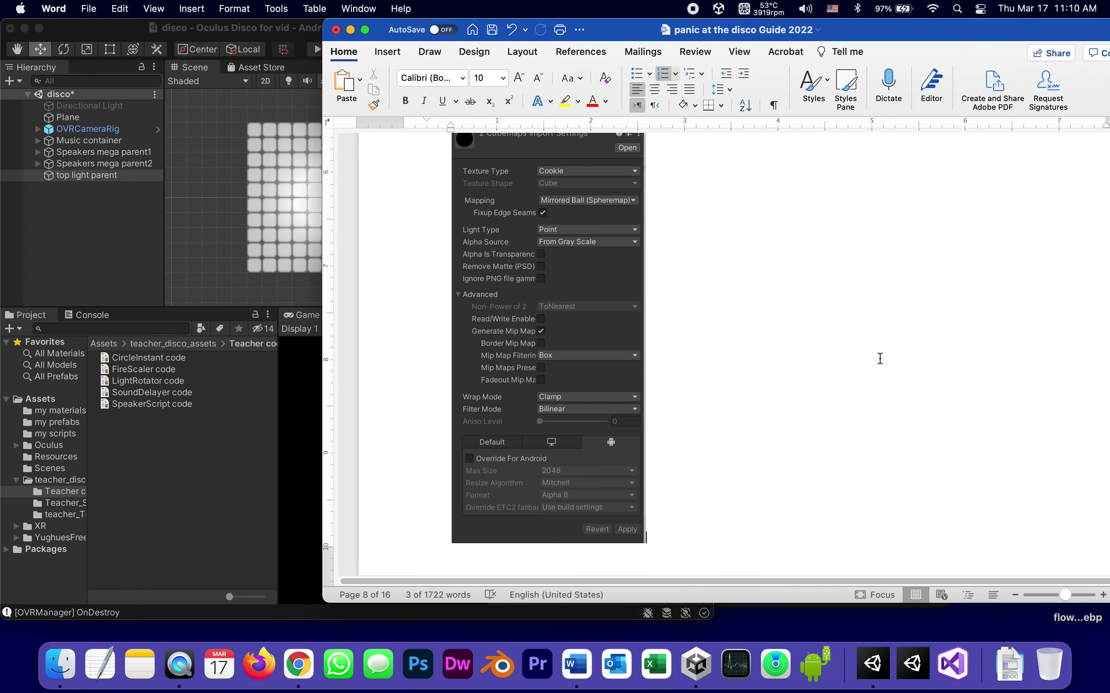
pyautogui.click(51, 175)
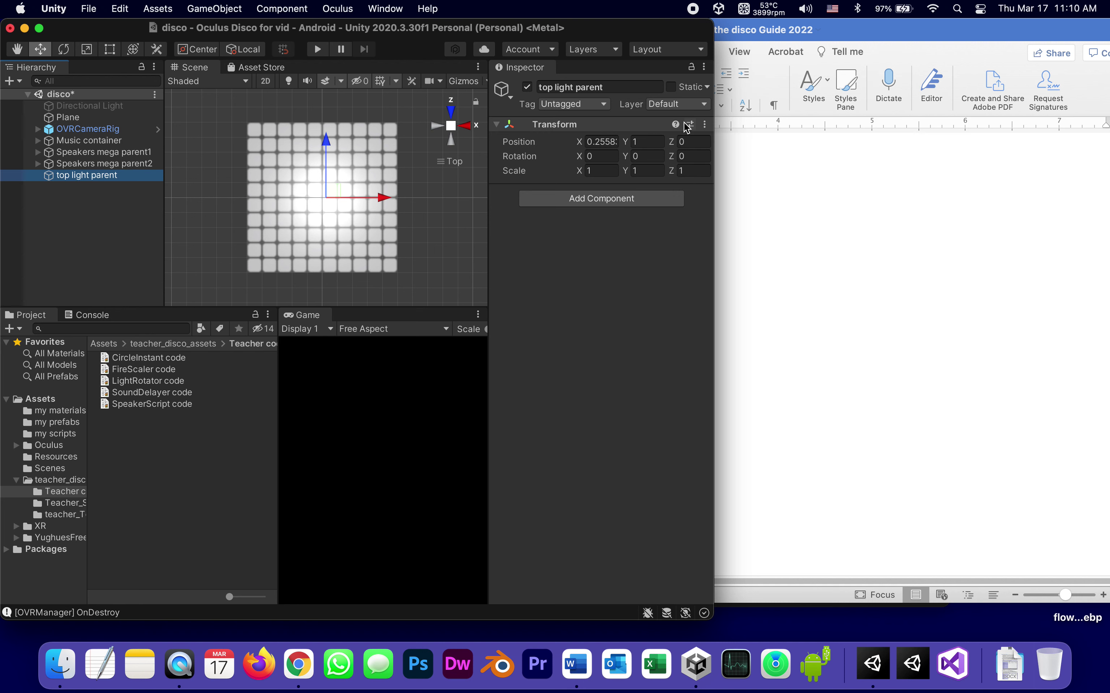
pyautogui.click(705, 125)
pyautogui.click(717, 139)
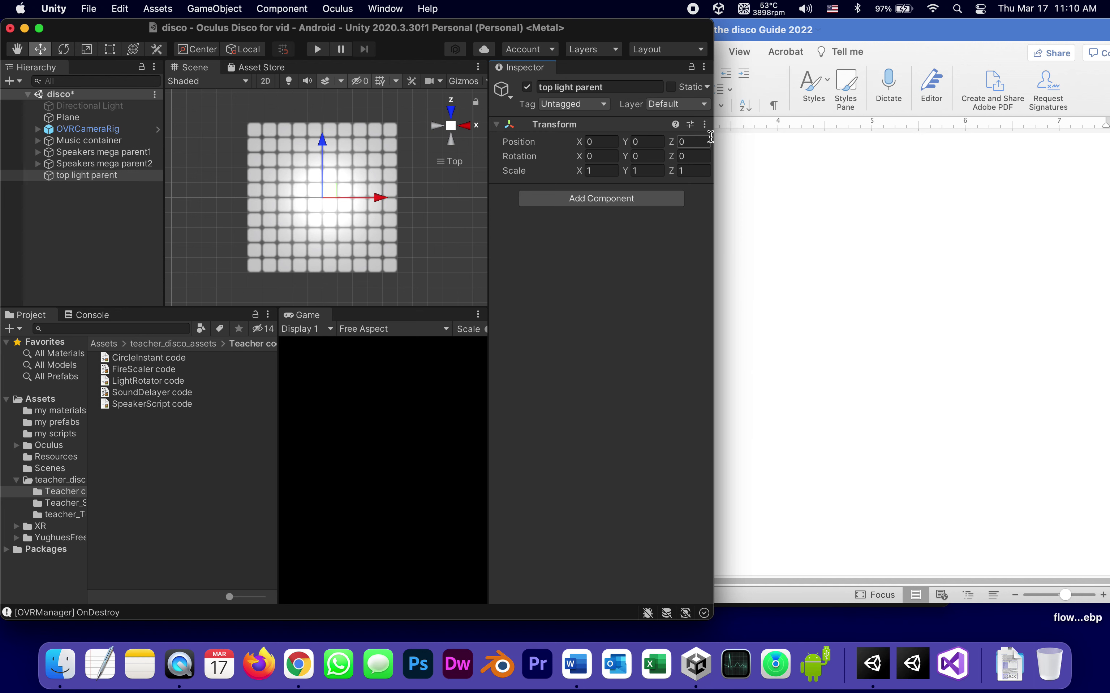
pyautogui.click(774, 312)
# Step: Review the guide's step 54 cookie import screenshot in Word, then return to Unity
pyautogui.scroll(4, 762, 350)
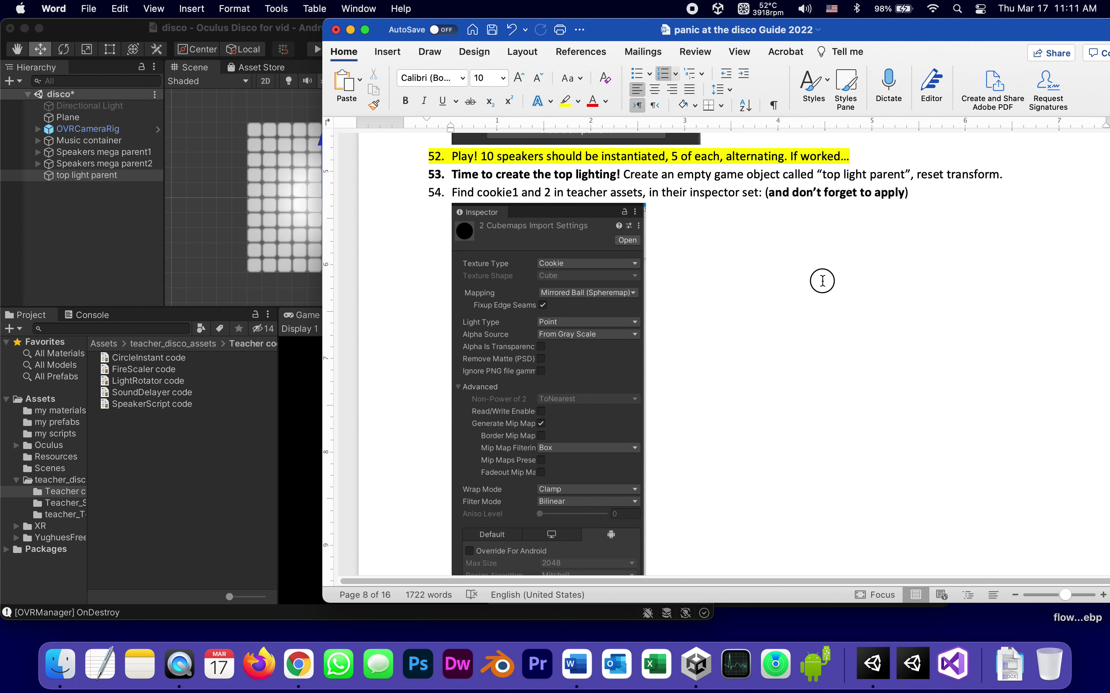
pyautogui.scroll(-2, 823, 281)
pyautogui.scroll(3, 822, 280)
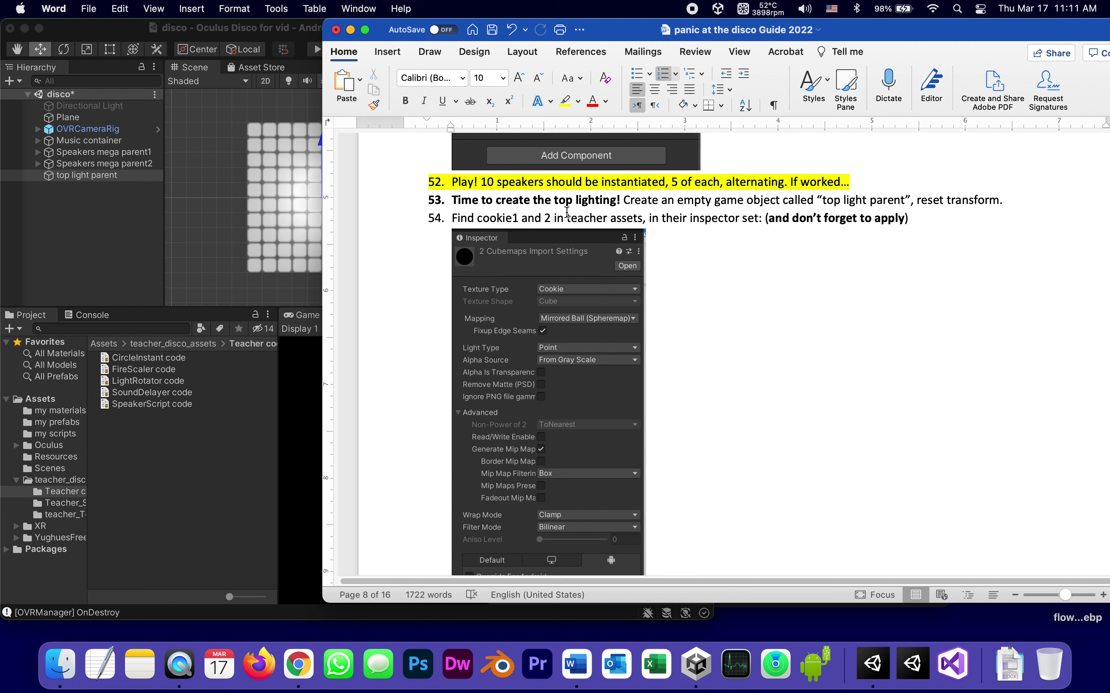
pyautogui.click(743, 238)
pyautogui.scroll(-3, 960, 171)
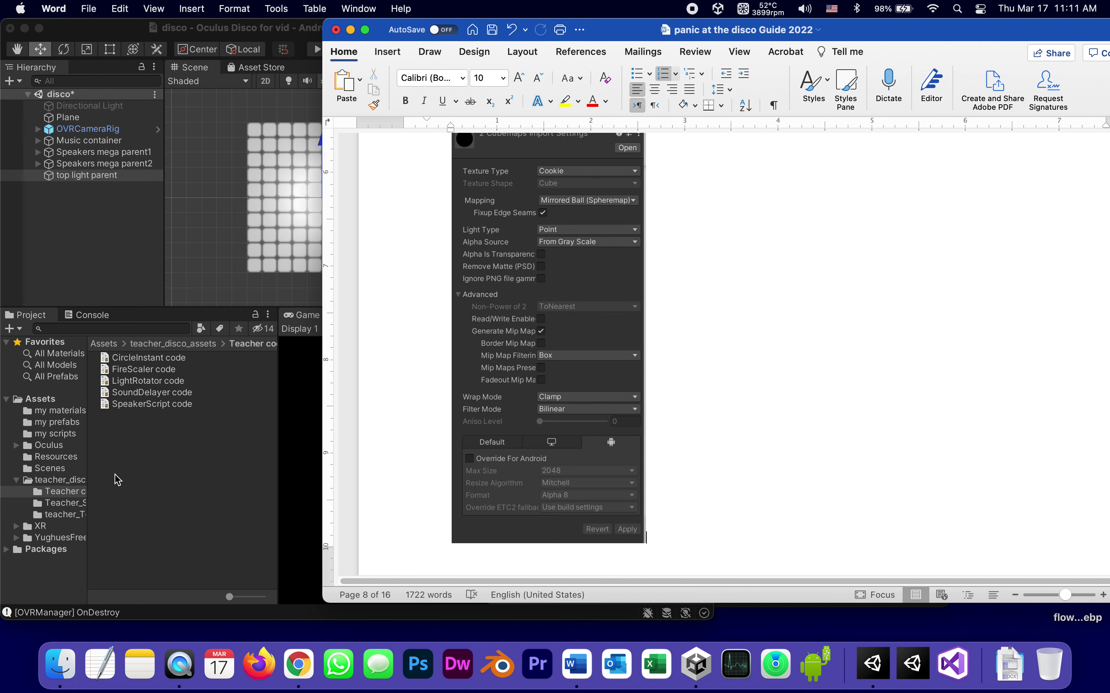
pyautogui.click(75, 499)
# Step: Select cookie1 in teacher_disco_assets > teacher_Textures, keep Texture Type Cookie, and narrow the Unity window
pyautogui.click(40, 505)
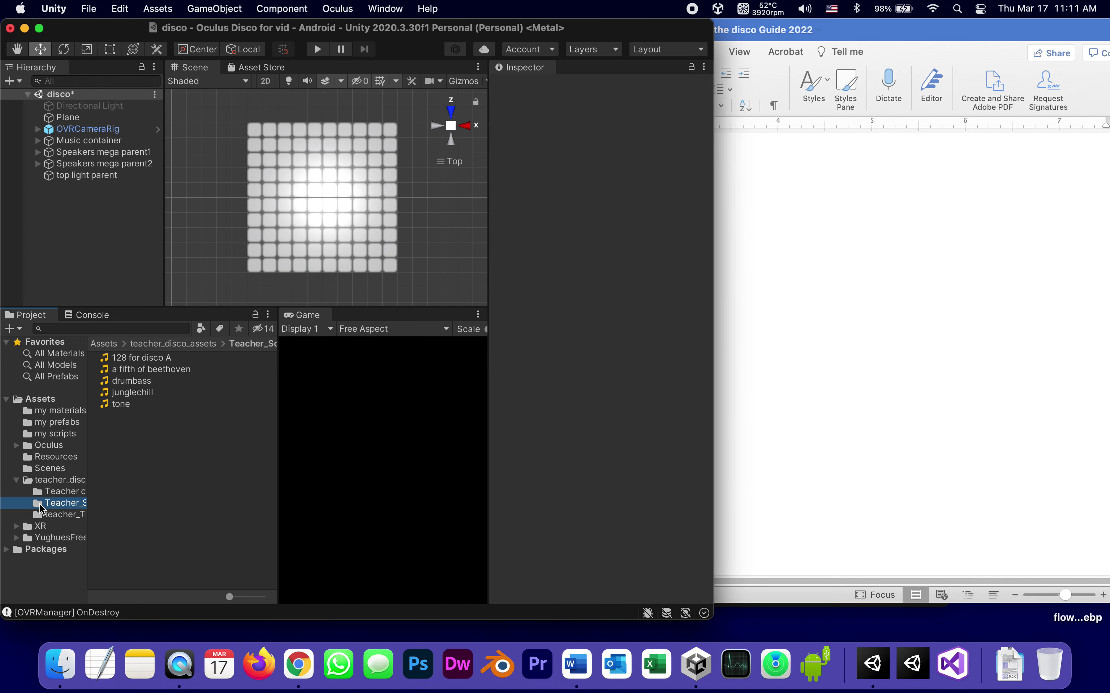
pyautogui.click(32, 485)
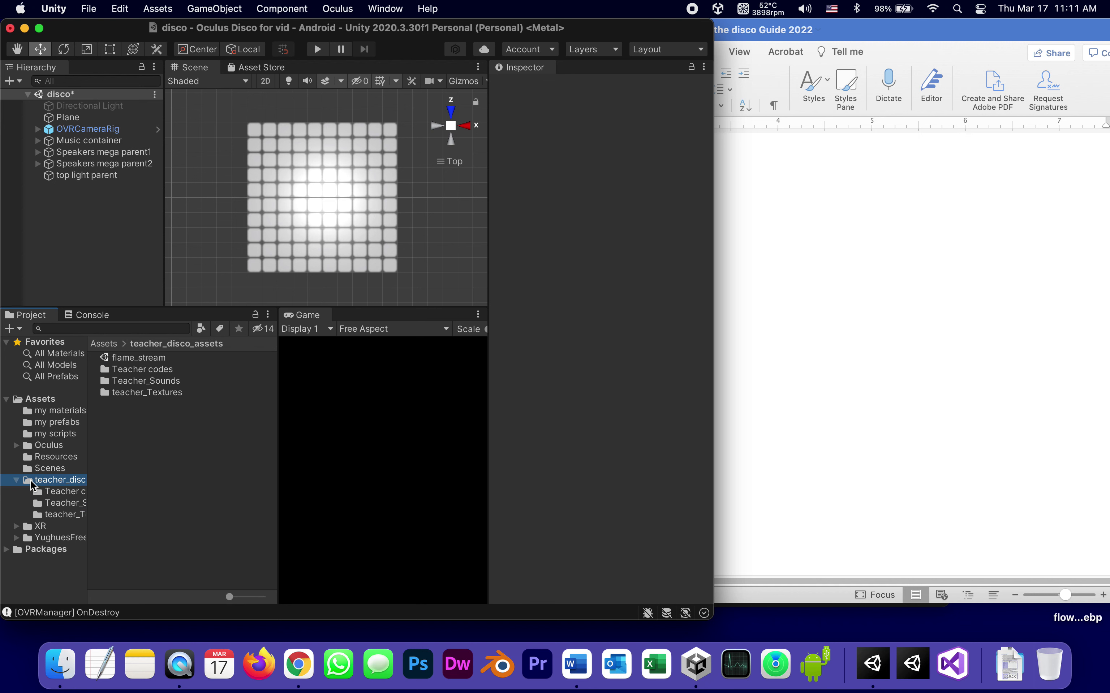
pyautogui.doubleClick(107, 395)
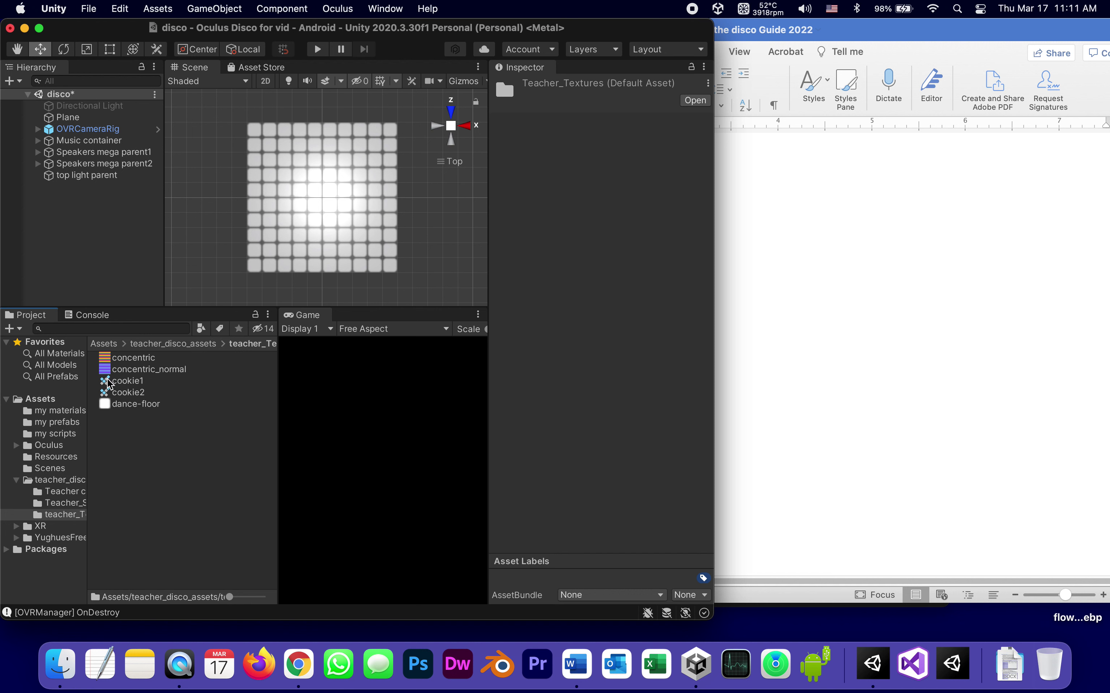
pyautogui.click(109, 384)
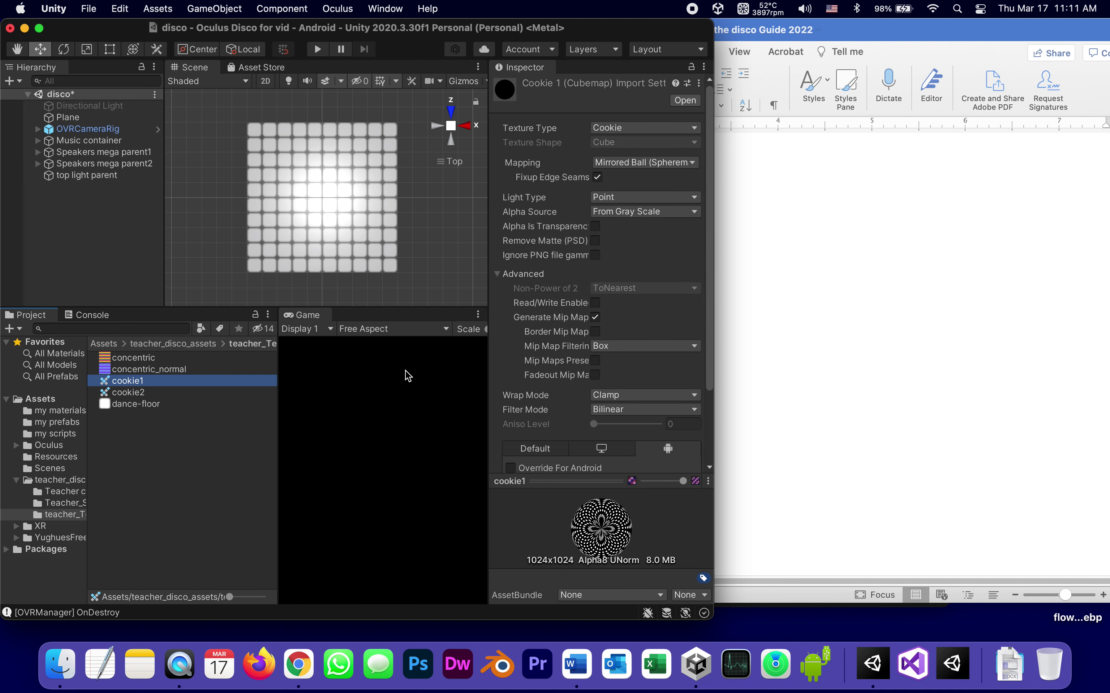
pyautogui.click(616, 131)
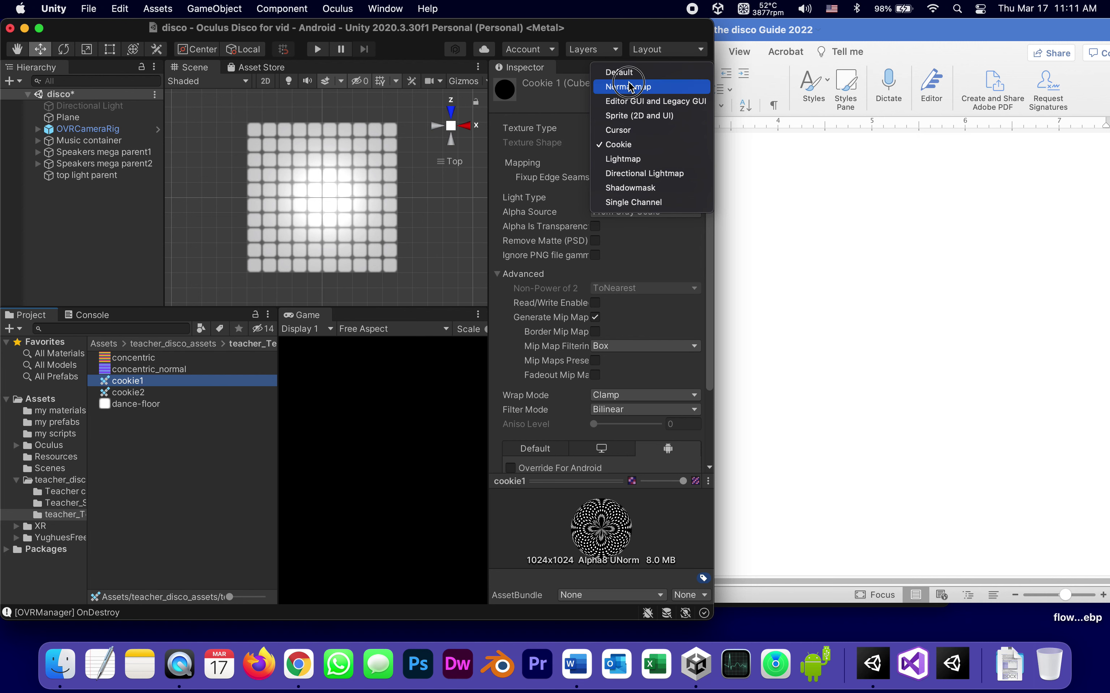
pyautogui.click(516, 63)
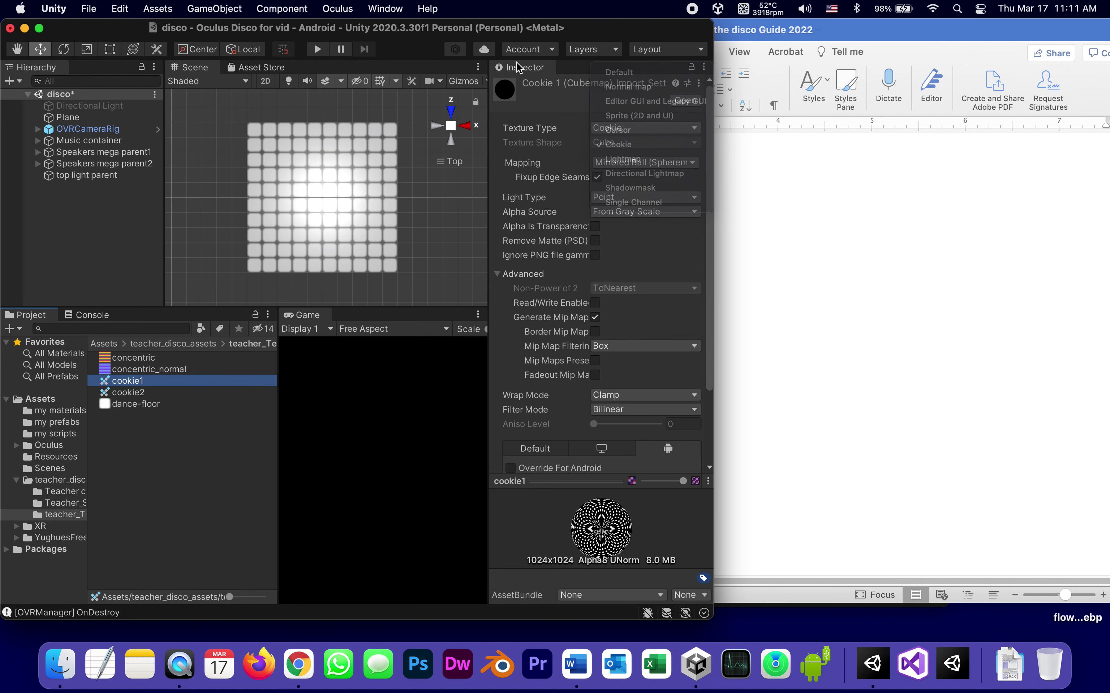
pyautogui.moveTo(713, 187); pyautogui.dragTo(632, 197)
# Step: Put the Word guide right of Unity to compare cookie1's import settings, then launch Photoshop
pyautogui.click(759, 212)
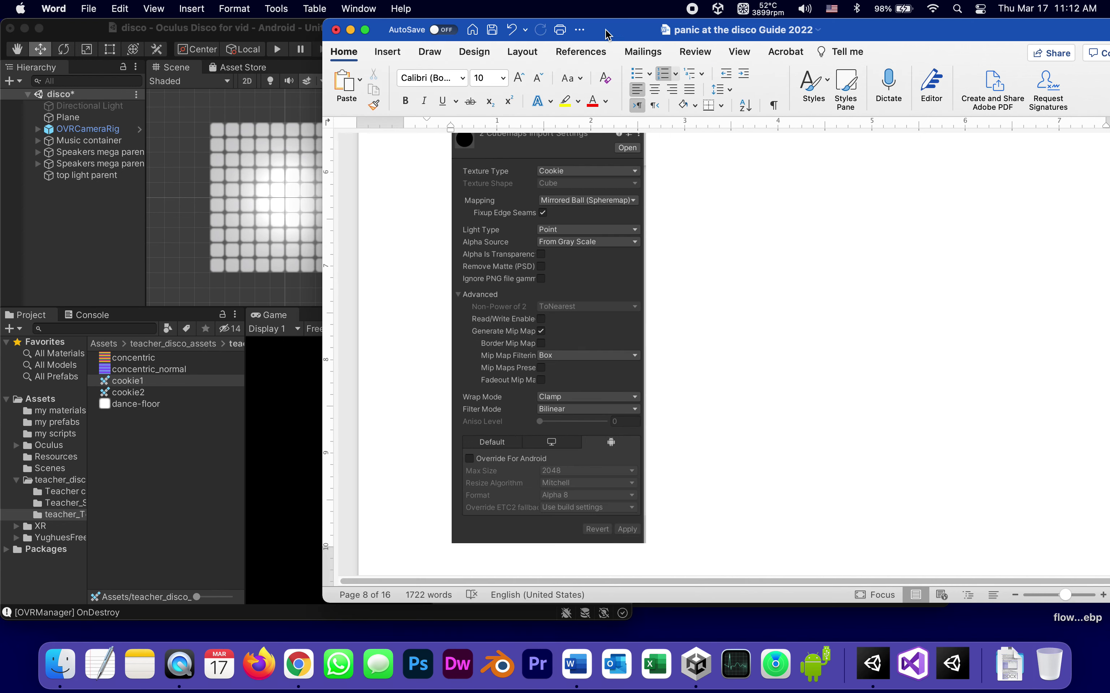
pyautogui.moveTo(608, 28); pyautogui.dragTo(895, 27)
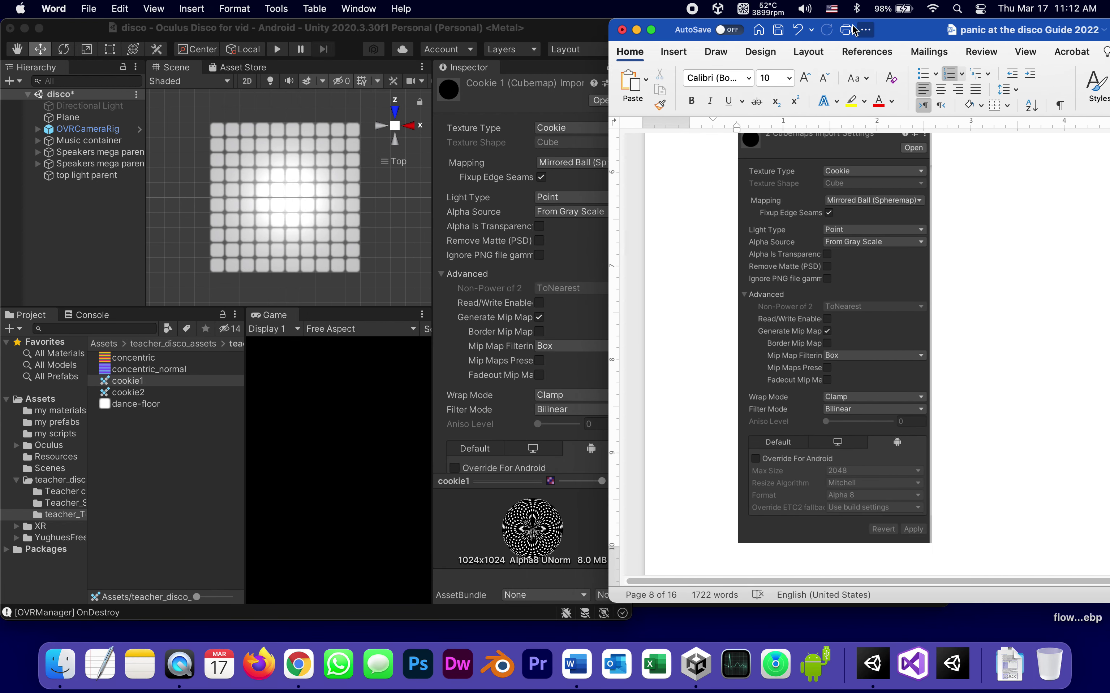
pyautogui.click(597, 28)
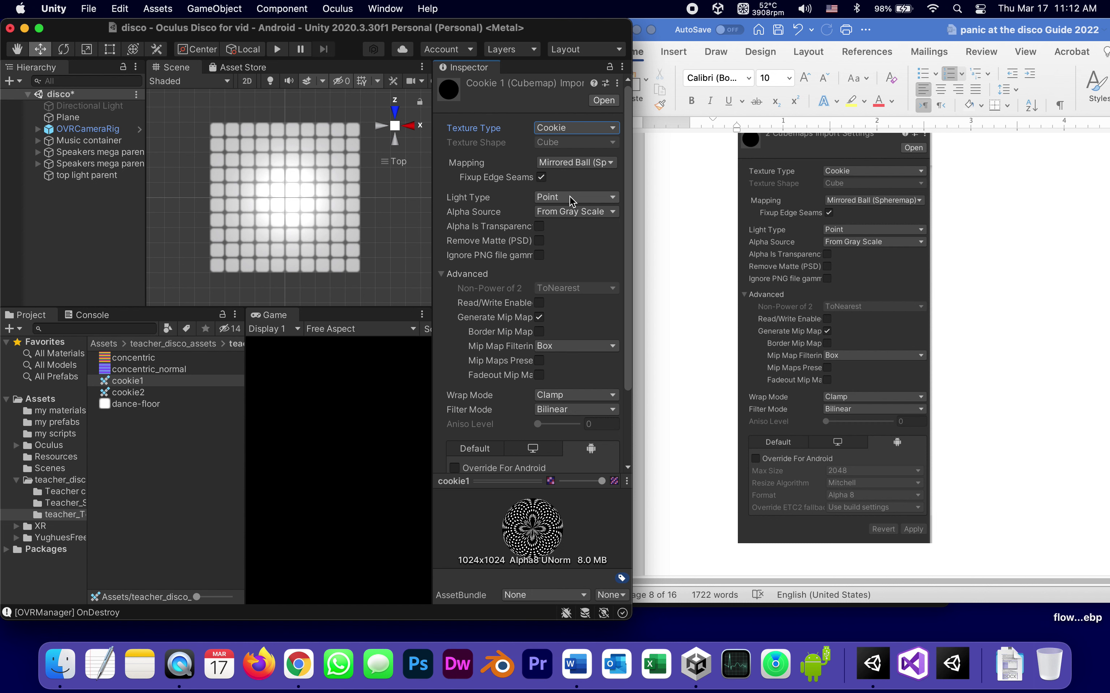
pyautogui.moveTo(603, 228)
pyautogui.click(418, 668)
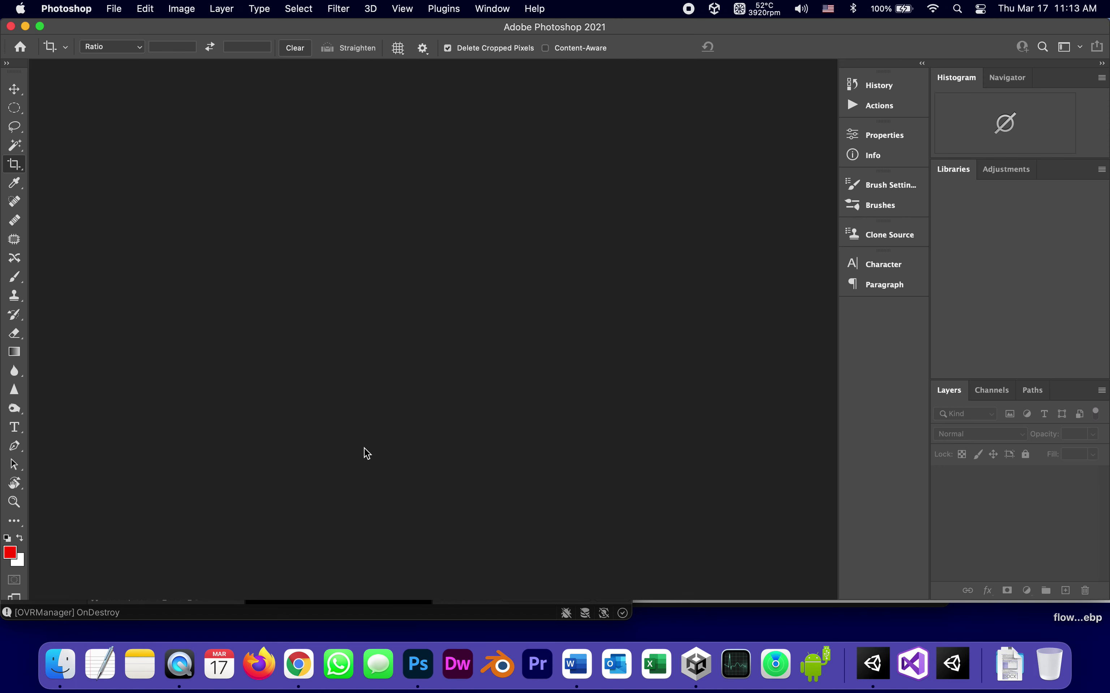
# Step: Create a new 1024 × 1024 px document with a black background
pyautogui.click(113, 9)
pyautogui.press('super+n')
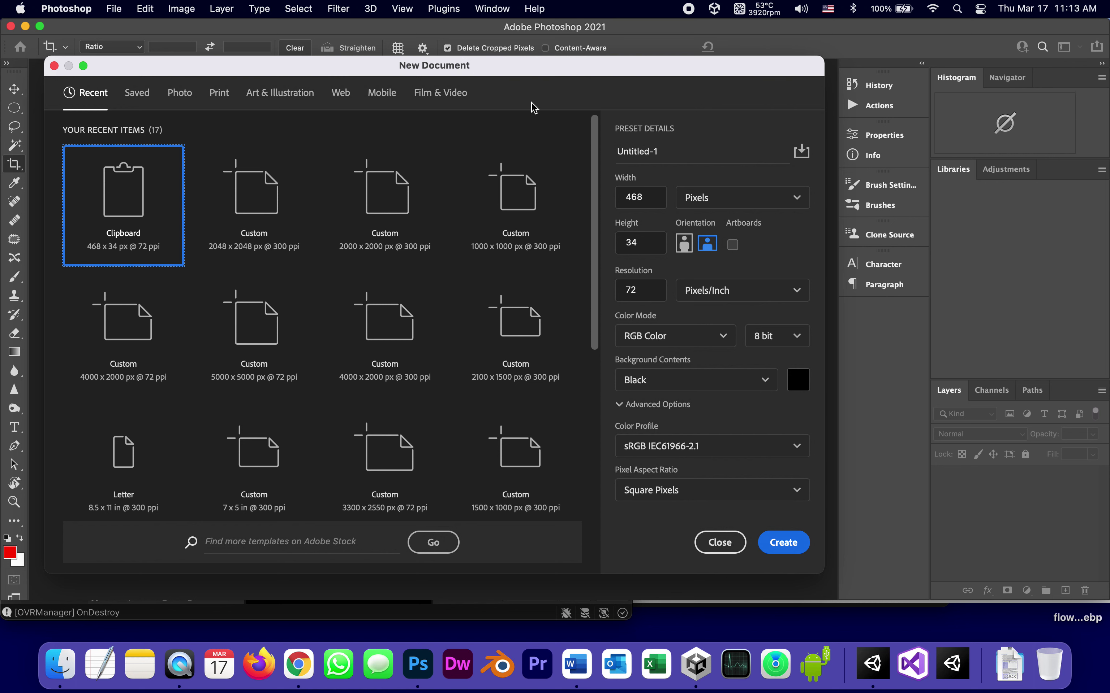
pyautogui.click(641, 197)
pyautogui.moveTo(641, 197); pyautogui.dragTo(616, 193)
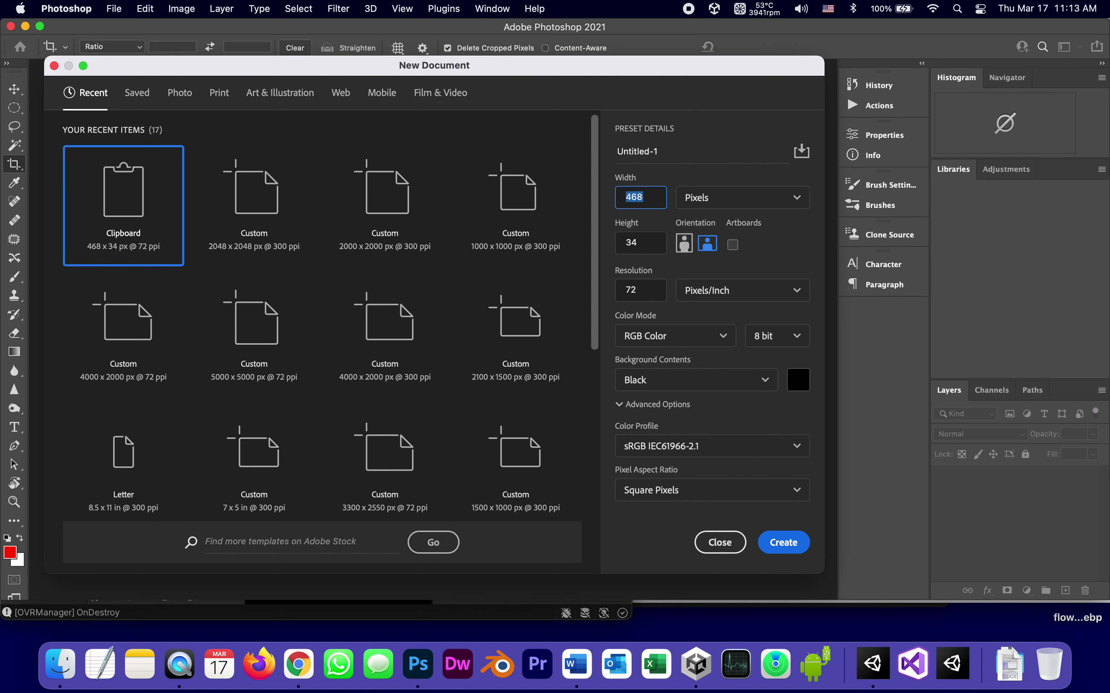
pyautogui.write('1024')
pyautogui.press('Tab')
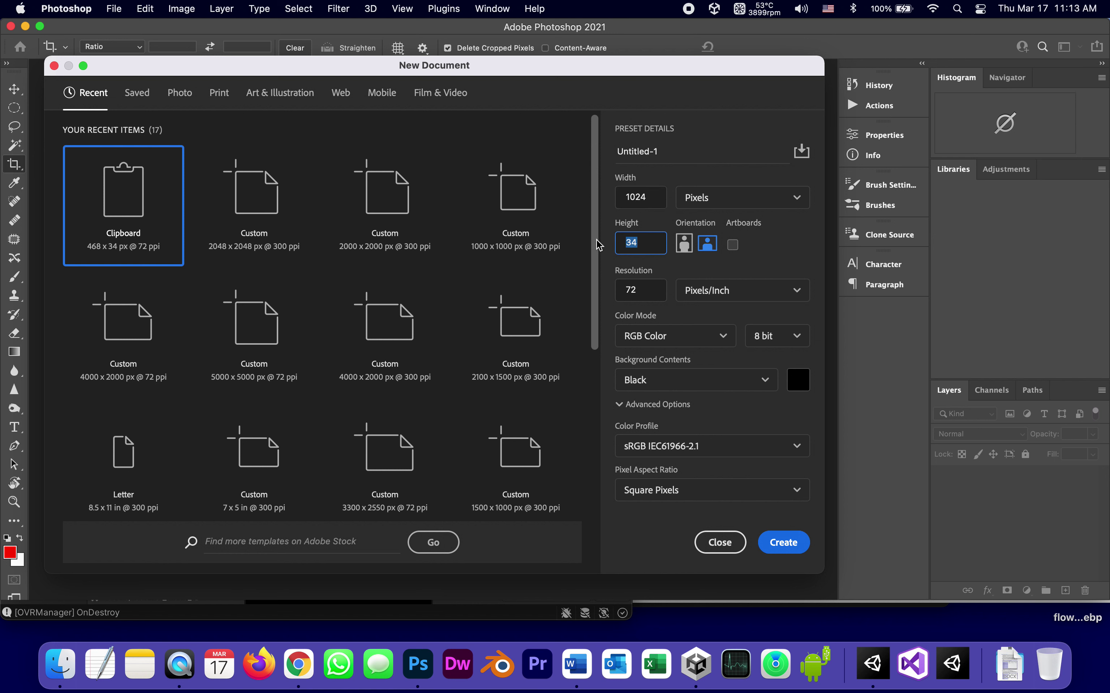
pyautogui.write('102')
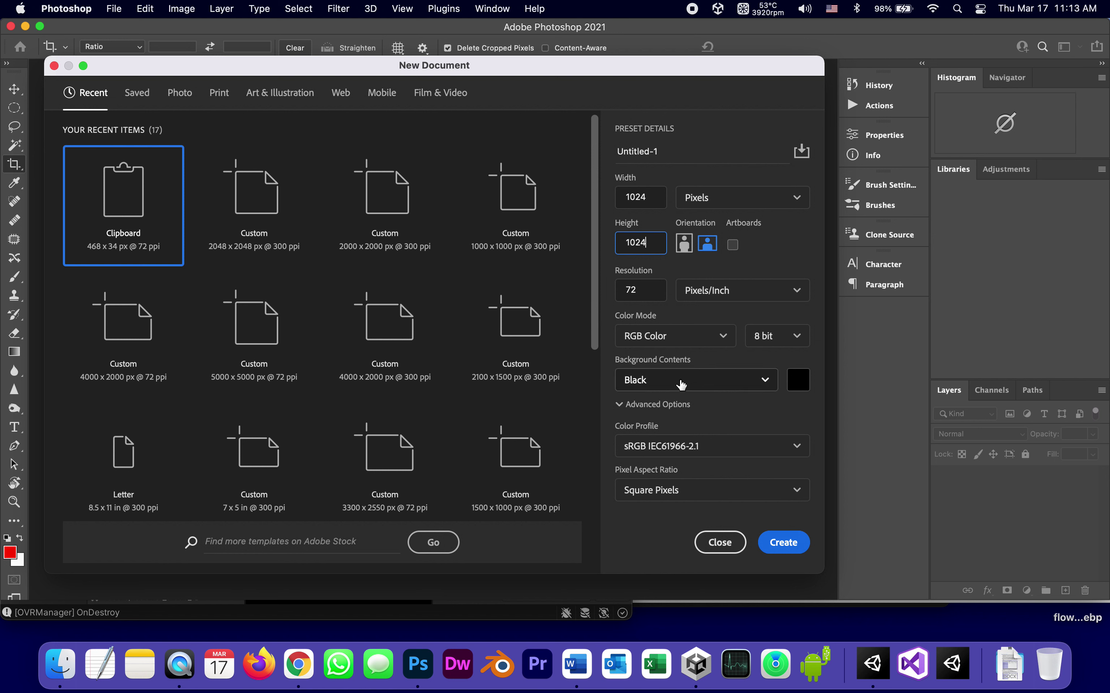
pyautogui.click(788, 544)
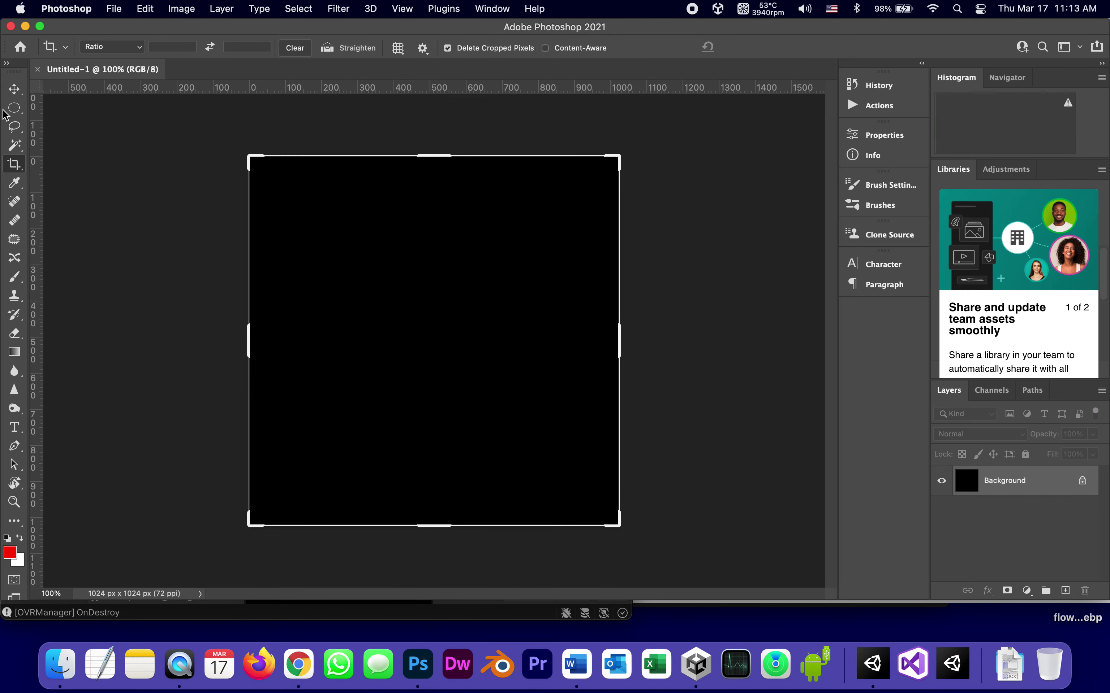
# Step: Pick the Move tool and browse Save As to UNITY_PROJECTS > Oculus Disco for vid > Assets > teacher_disco_assets > teacher_Textures
pyautogui.click(13, 90)
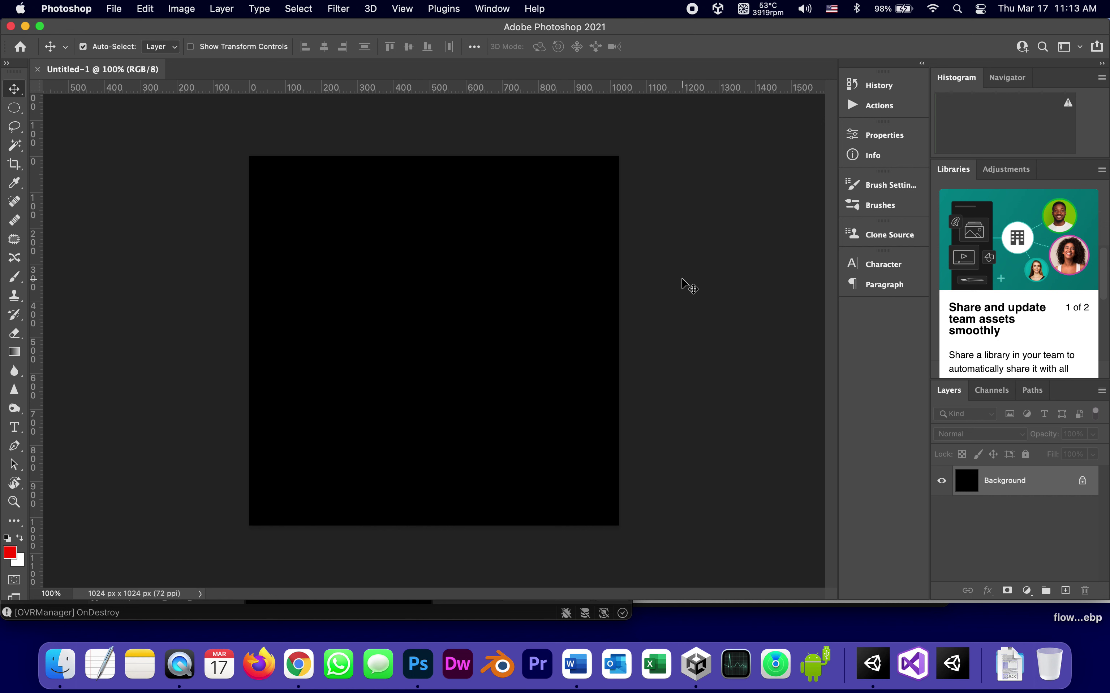
pyautogui.click(113, 9)
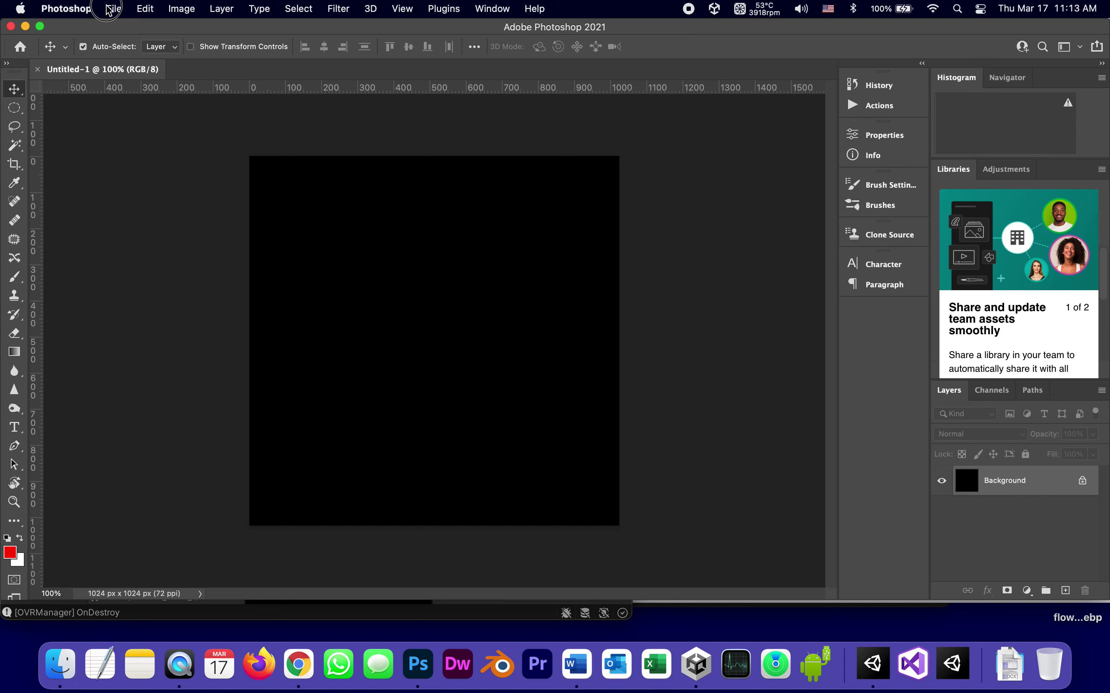
pyautogui.click(131, 166)
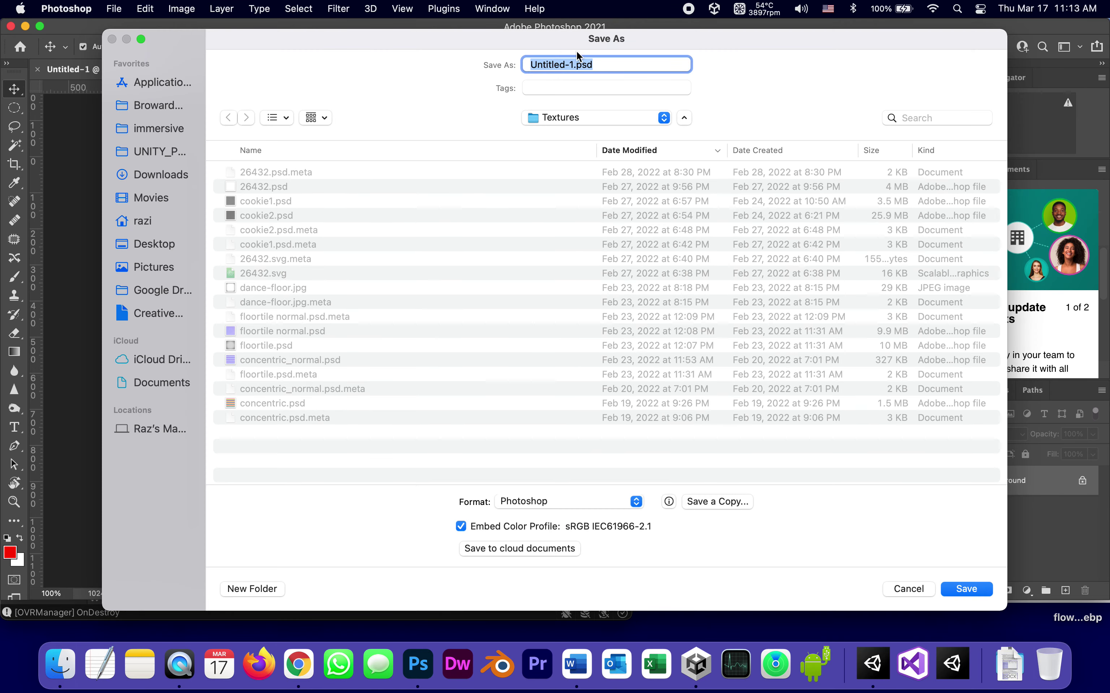
pyautogui.click(552, 121)
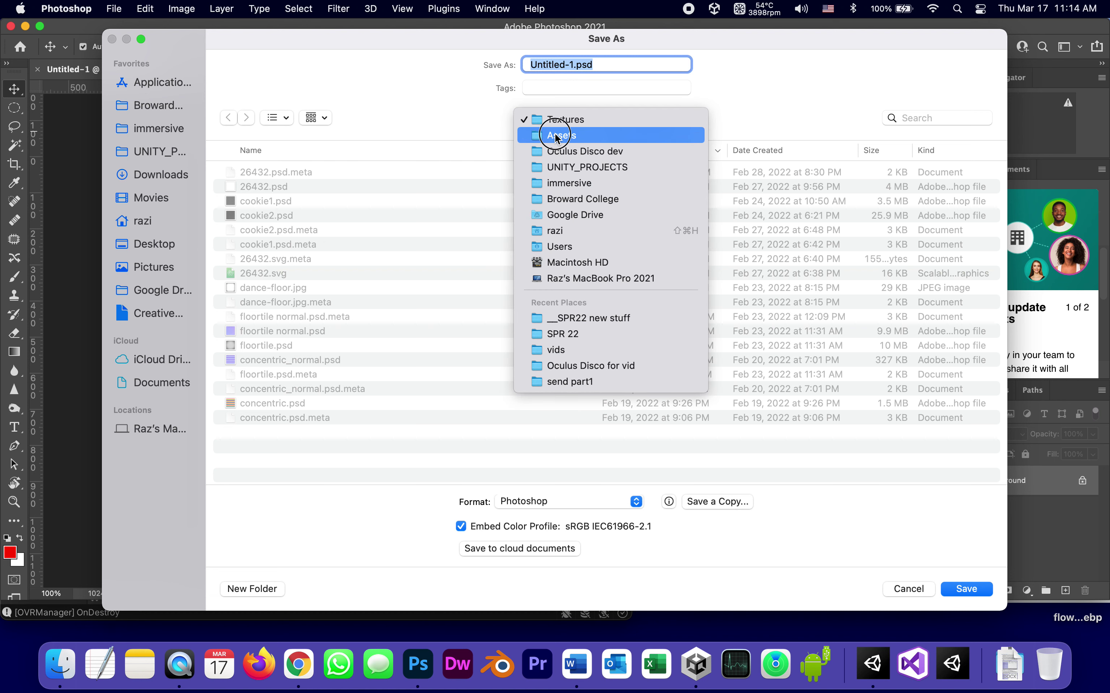
pyautogui.click(556, 168)
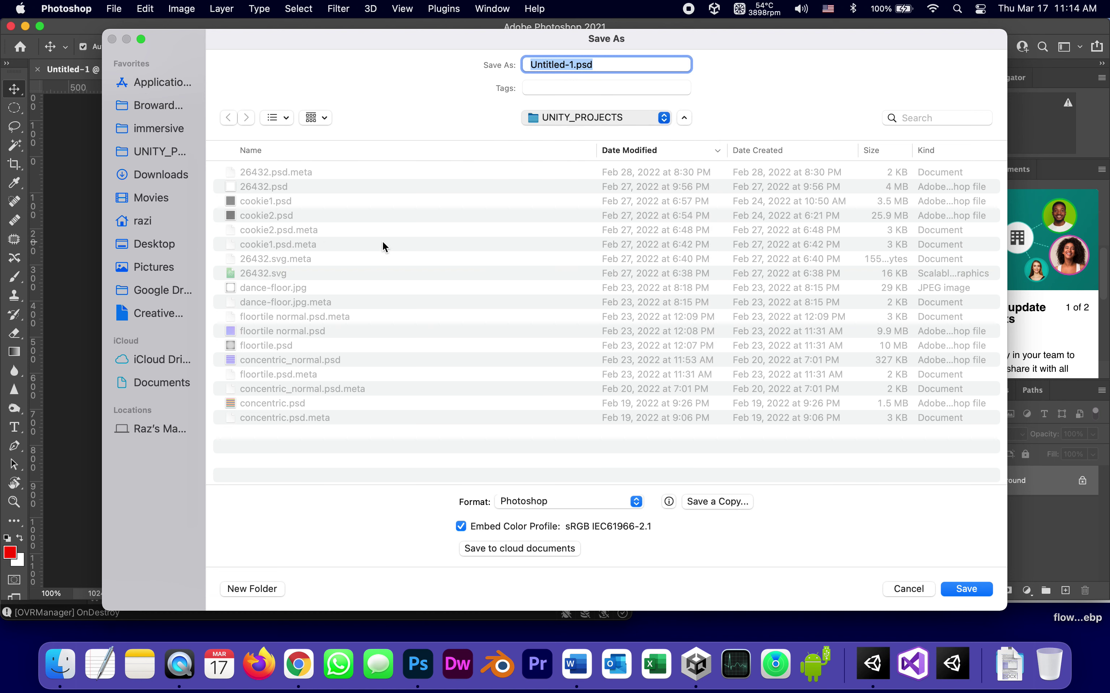
pyautogui.click(283, 172)
pyautogui.doubleClick(282, 172)
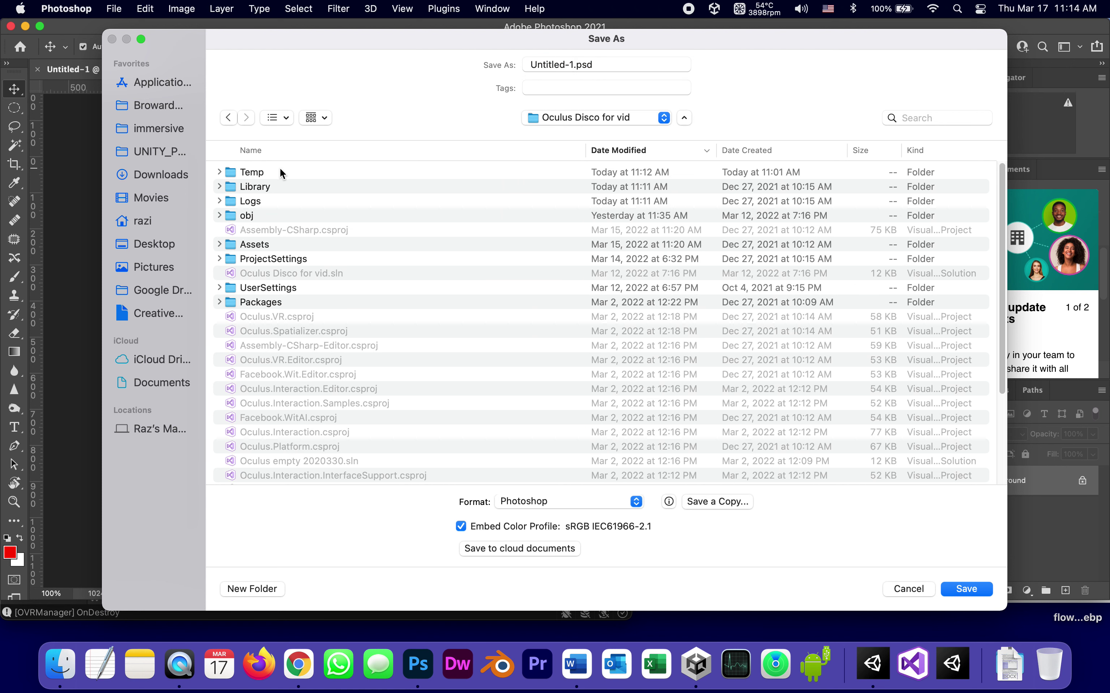
pyautogui.doubleClick(252, 245)
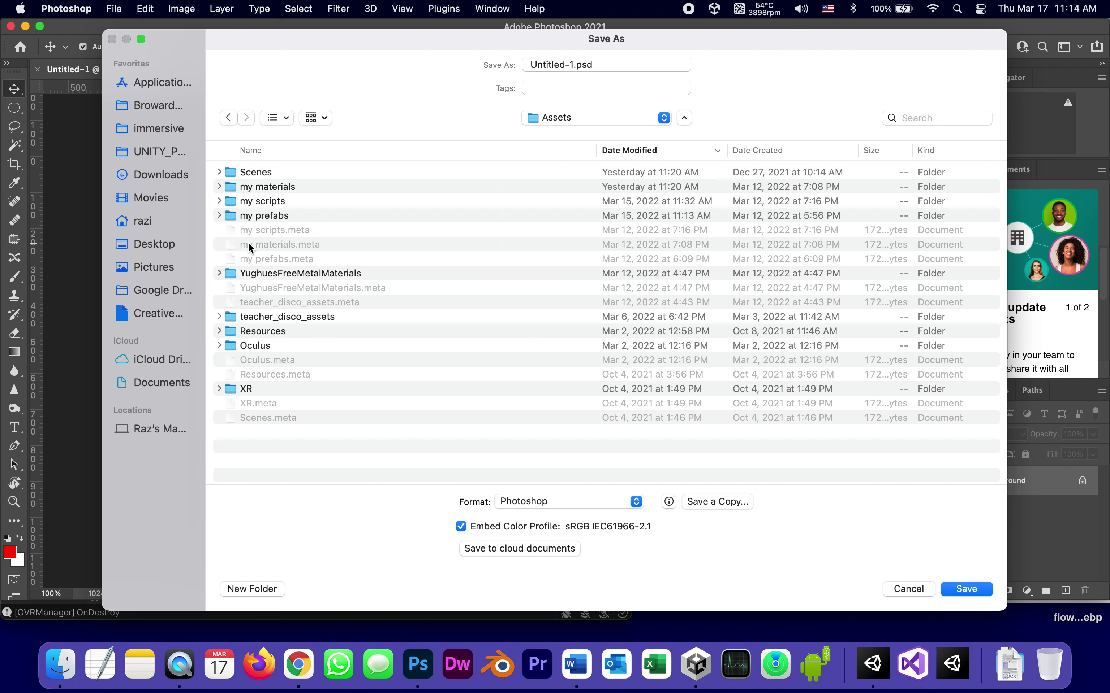
pyautogui.doubleClick(256, 318)
pyautogui.doubleClick(256, 174)
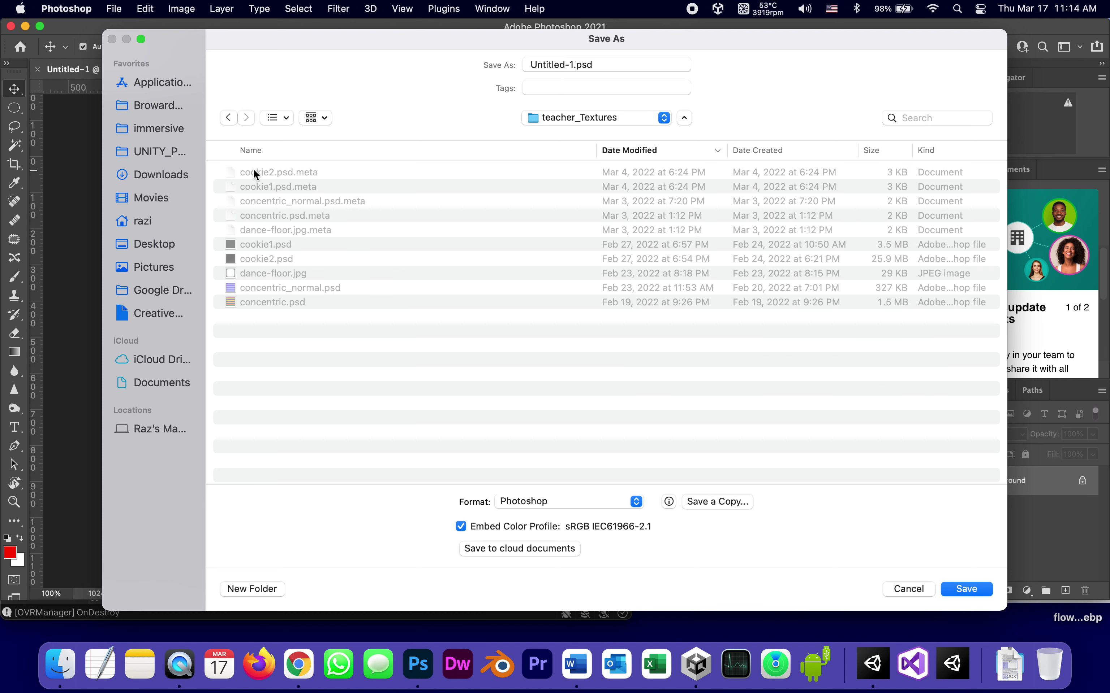
# Step: Name the file cookie3 and save it as cookie3.psd
pyautogui.click(571, 63)
pyautogui.click(573, 62)
pyautogui.moveTo(574, 62); pyautogui.dragTo(508, 63)
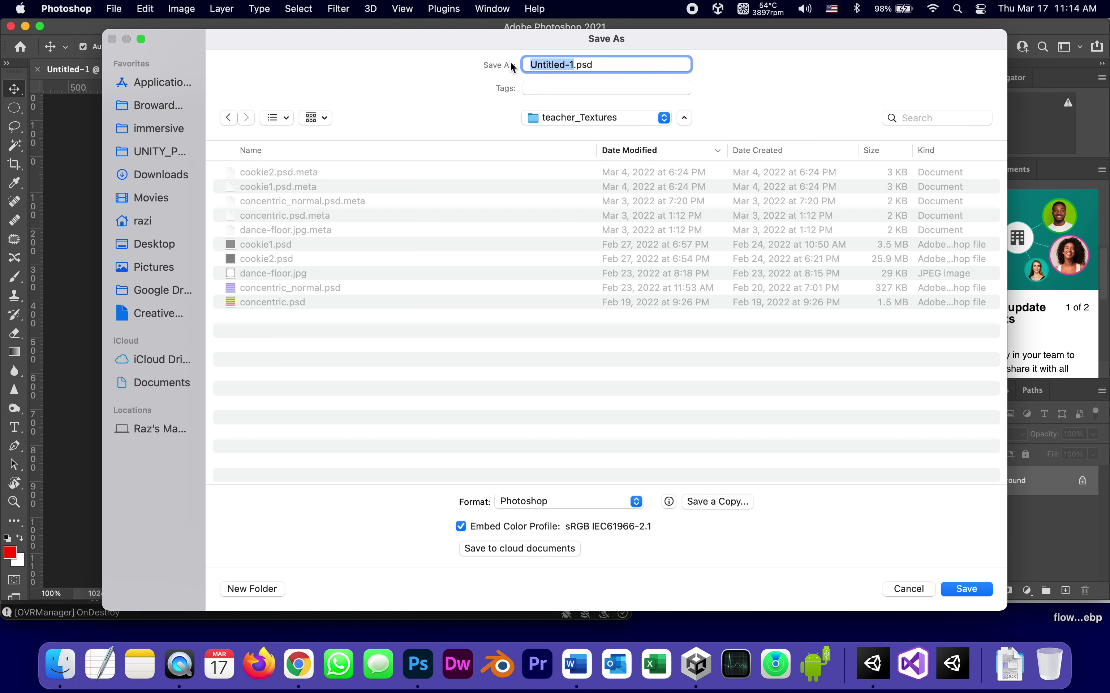
pyautogui.write('cookie')
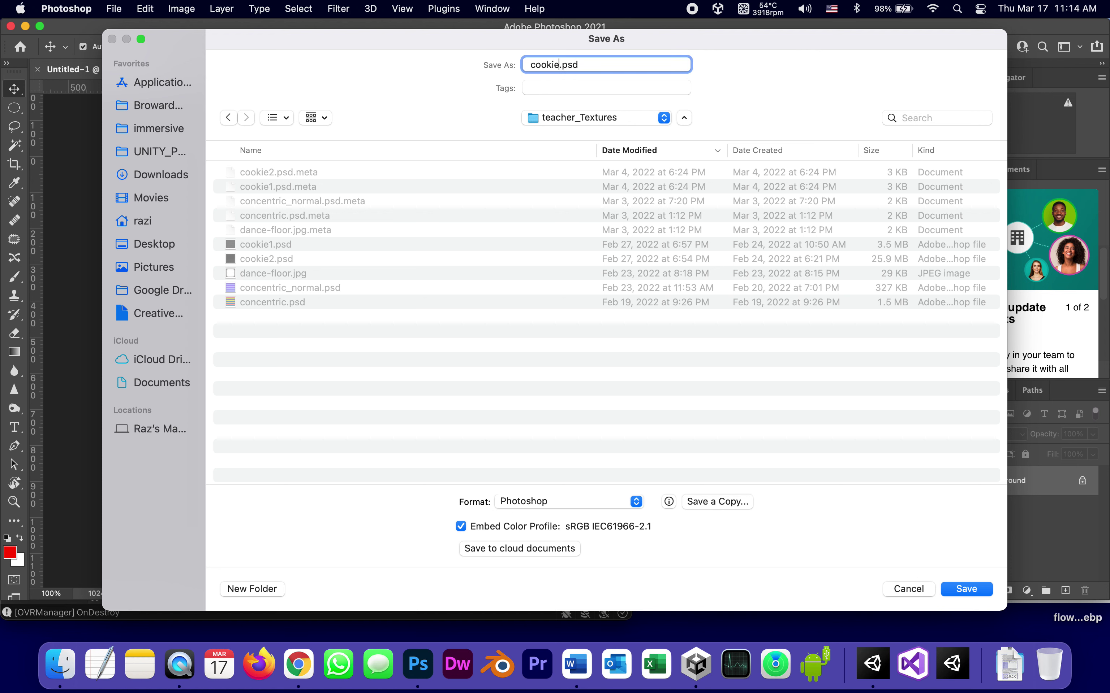
pyautogui.write('3')
pyautogui.click(989, 591)
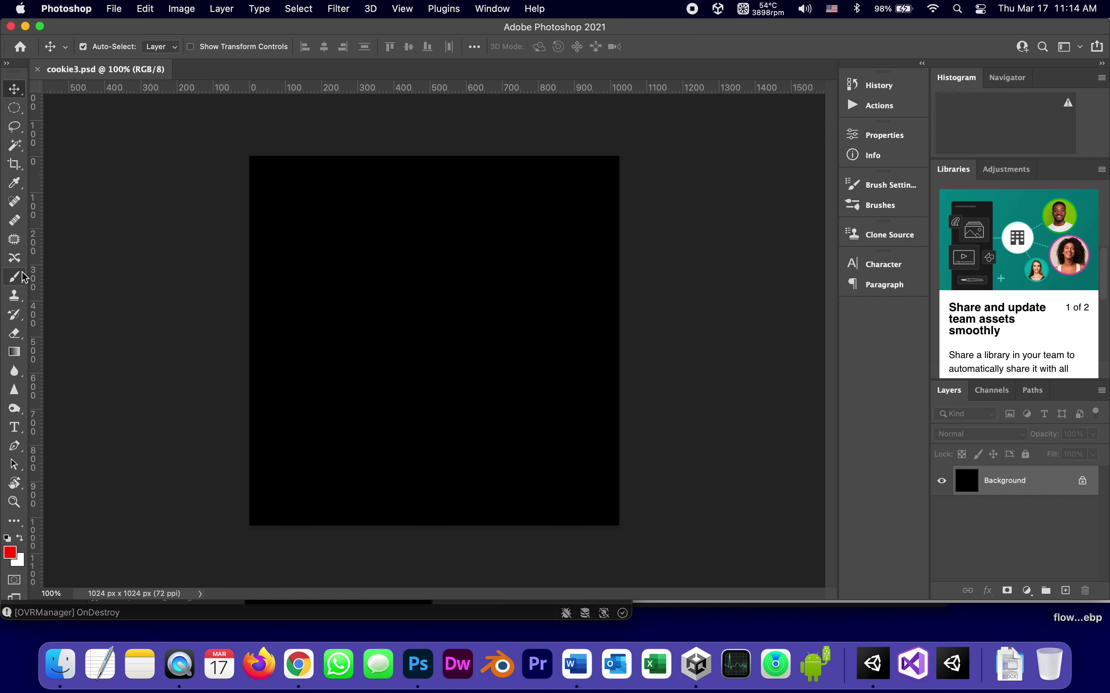
# Step: Set up a white Brush at 94 px size and 77% hardness
pyautogui.click(14, 276)
pyautogui.click(19, 541)
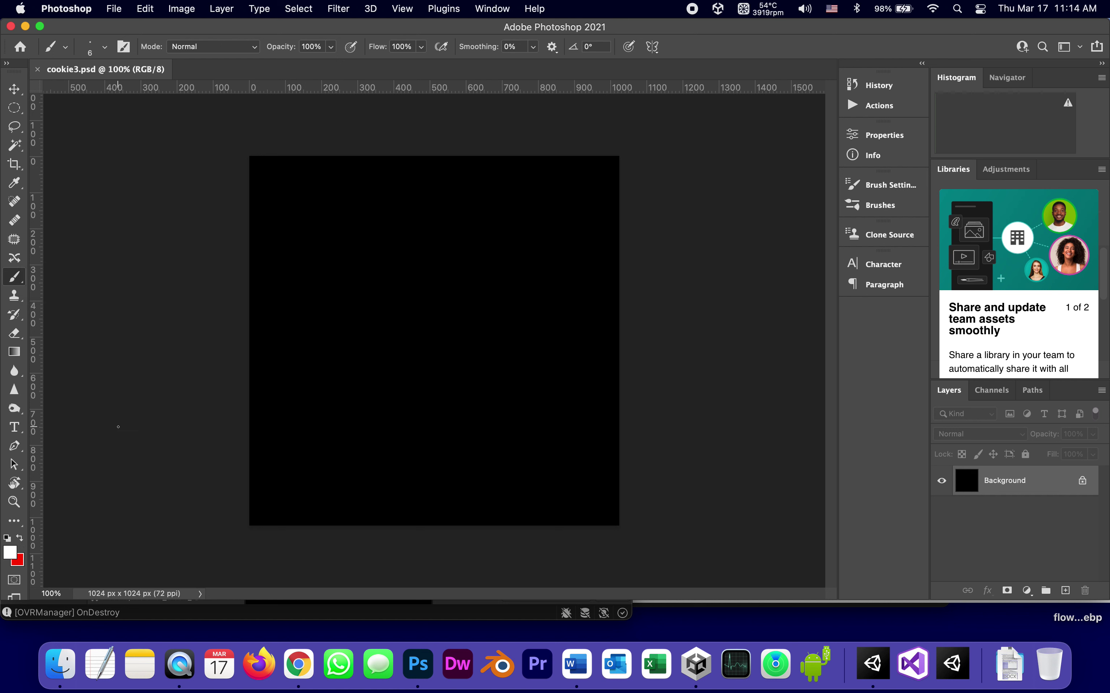
pyautogui.rightClick(427, 272)
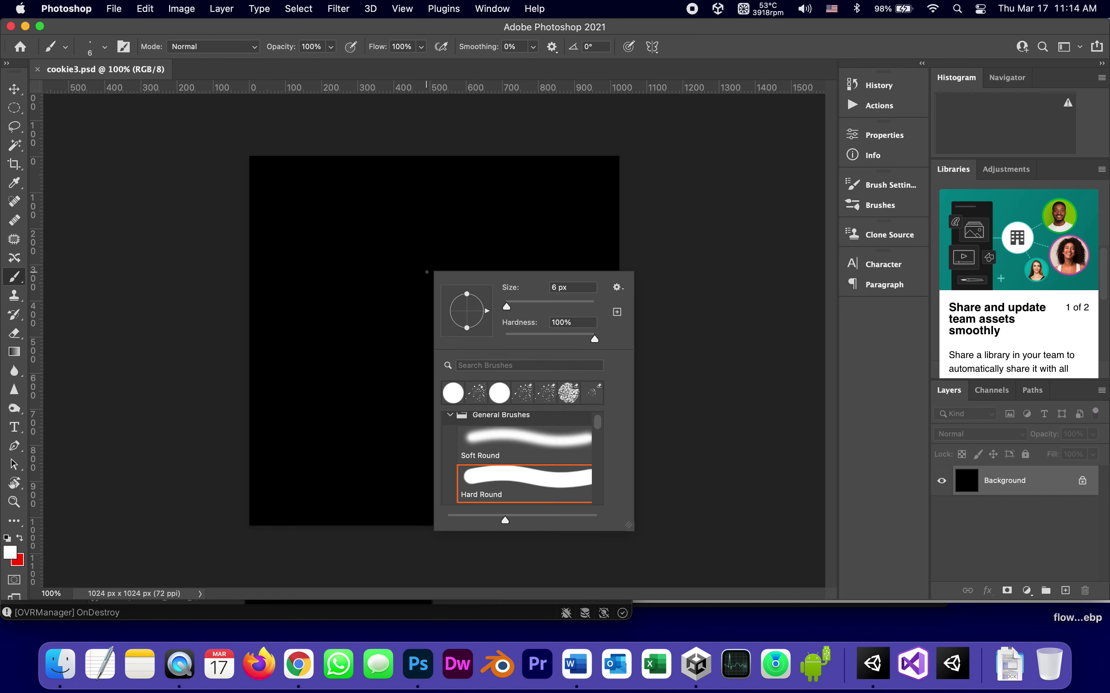
pyautogui.click(508, 308)
pyautogui.moveTo(508, 308); pyautogui.dragTo(546, 307)
pyautogui.moveTo(597, 342); pyautogui.dragTo(573, 342)
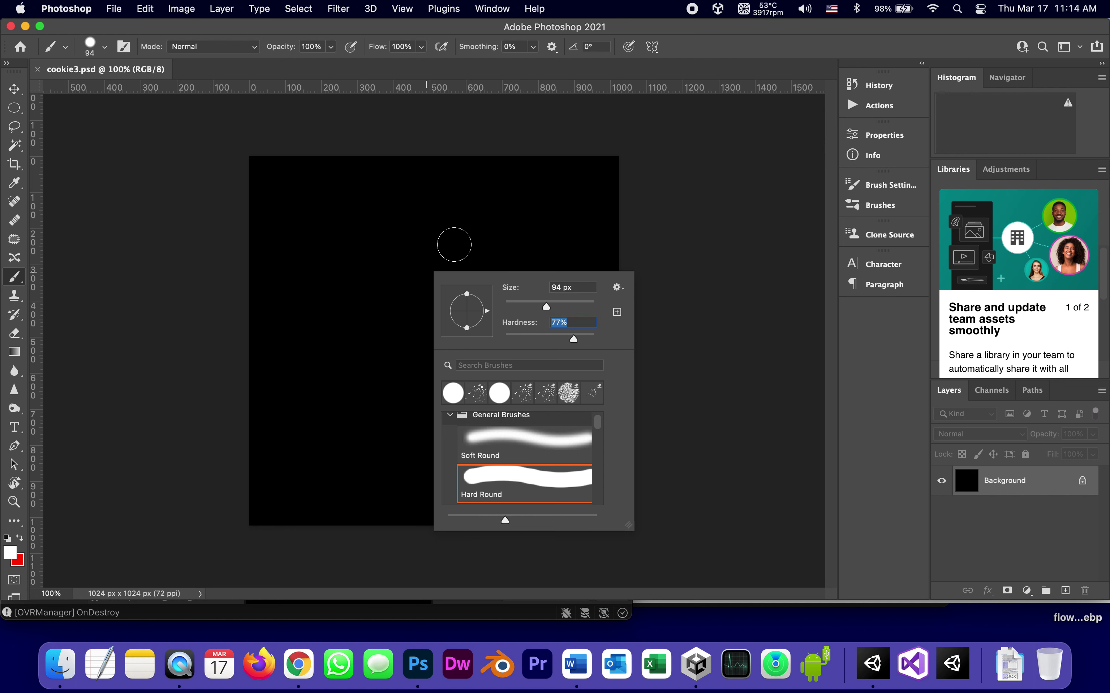
# Step: Paint two white test strokes, then undo both to restore the black canvas
pyautogui.moveTo(453, 243)
pyautogui.mouseDown()
pyautogui.moveTo(475, 226)
pyautogui.moveTo(486, 285)
pyautogui.moveTo(533, 347)
pyautogui.moveTo(504, 392)
pyautogui.moveTo(448, 401)
pyautogui.moveTo(375, 355)
pyautogui.moveTo(369, 293)
pyautogui.moveTo(392, 222)
pyautogui.mouseUp()
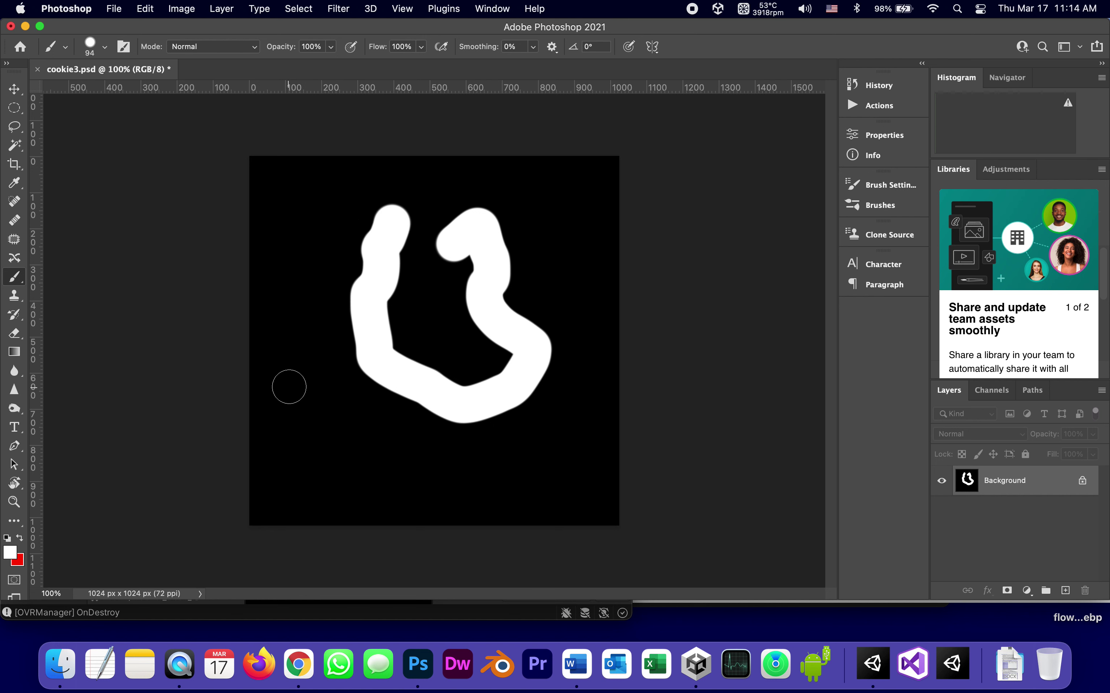
pyautogui.moveTo(289, 388); pyautogui.dragTo(326, 422)
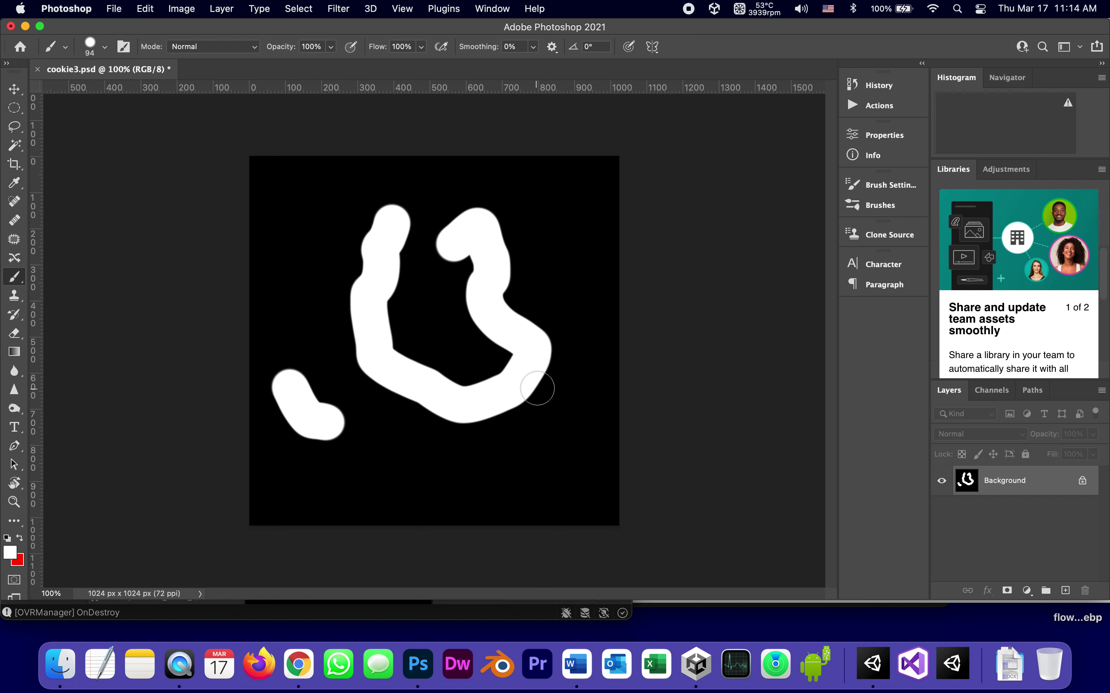
pyautogui.press('super+z')
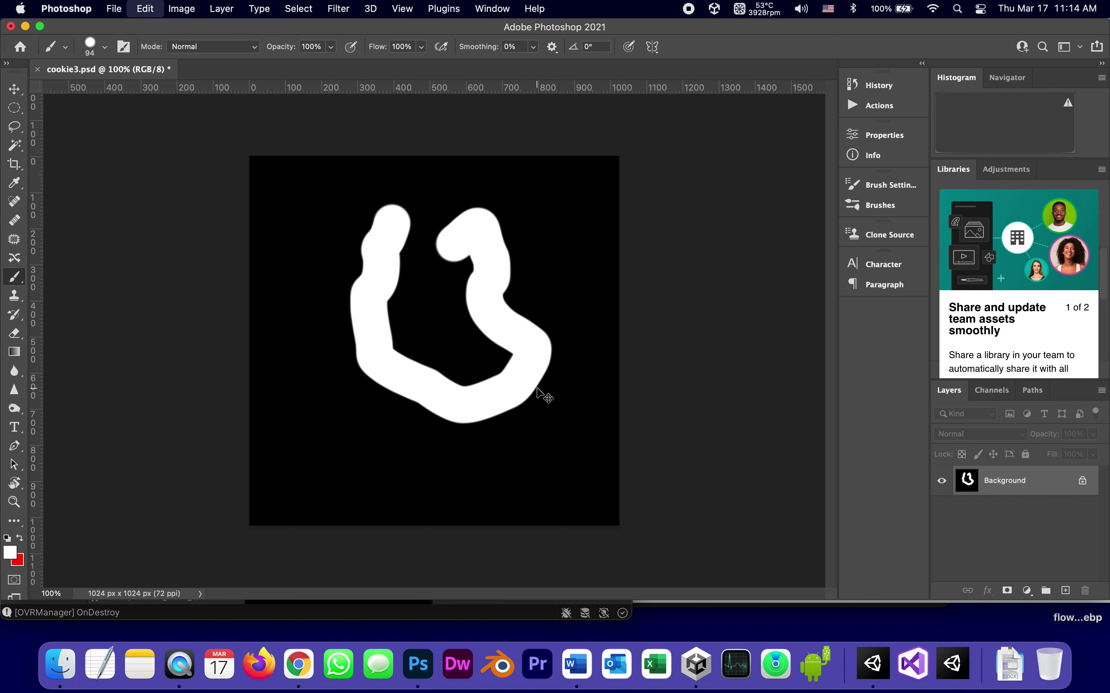
pyautogui.press('super+z')
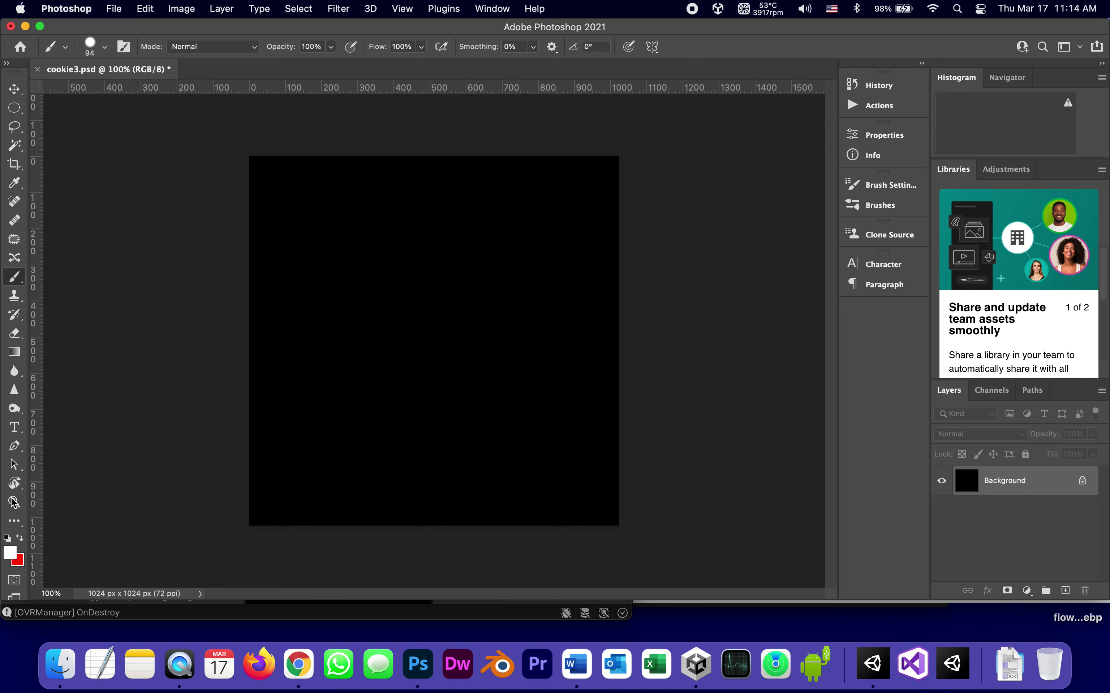
# Step: Draw the third Flowers custom shape across the black canvas
pyautogui.click(14, 519)
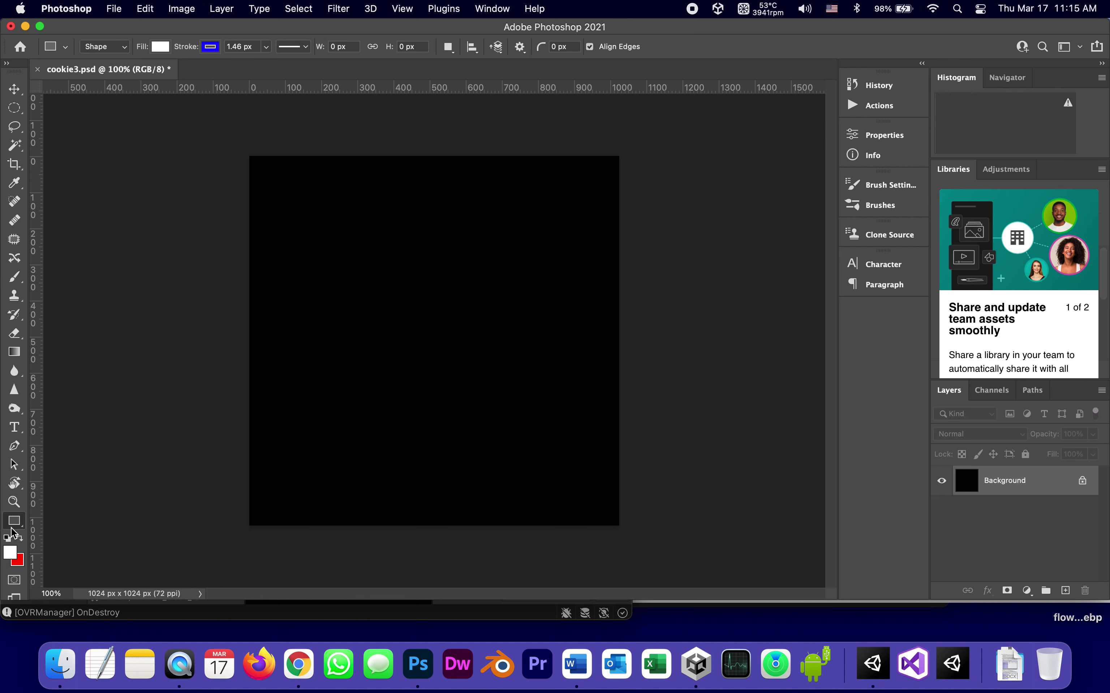
pyautogui.moveTo(13, 525); pyautogui.dragTo(90, 592)
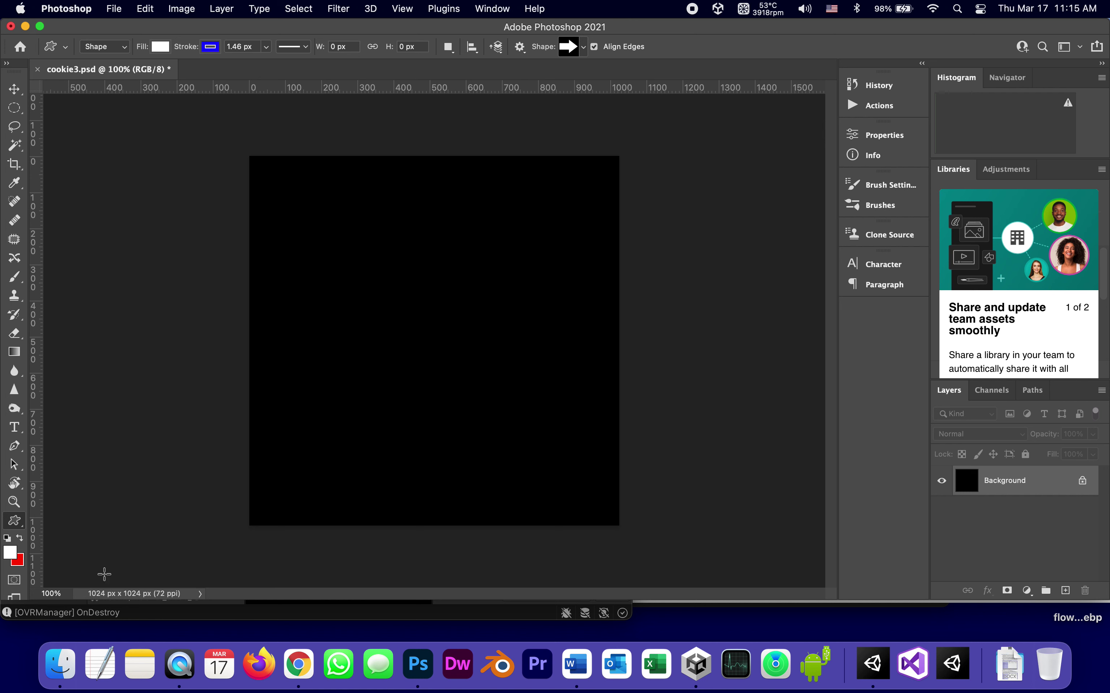
pyautogui.click(585, 47)
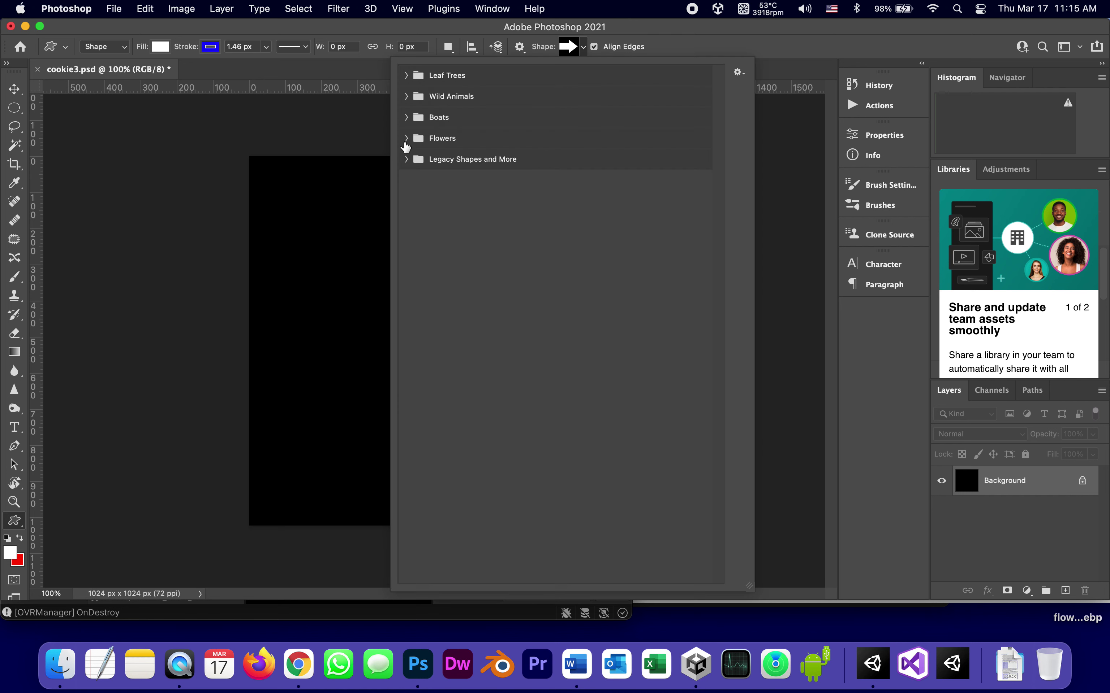
pyautogui.click(406, 138)
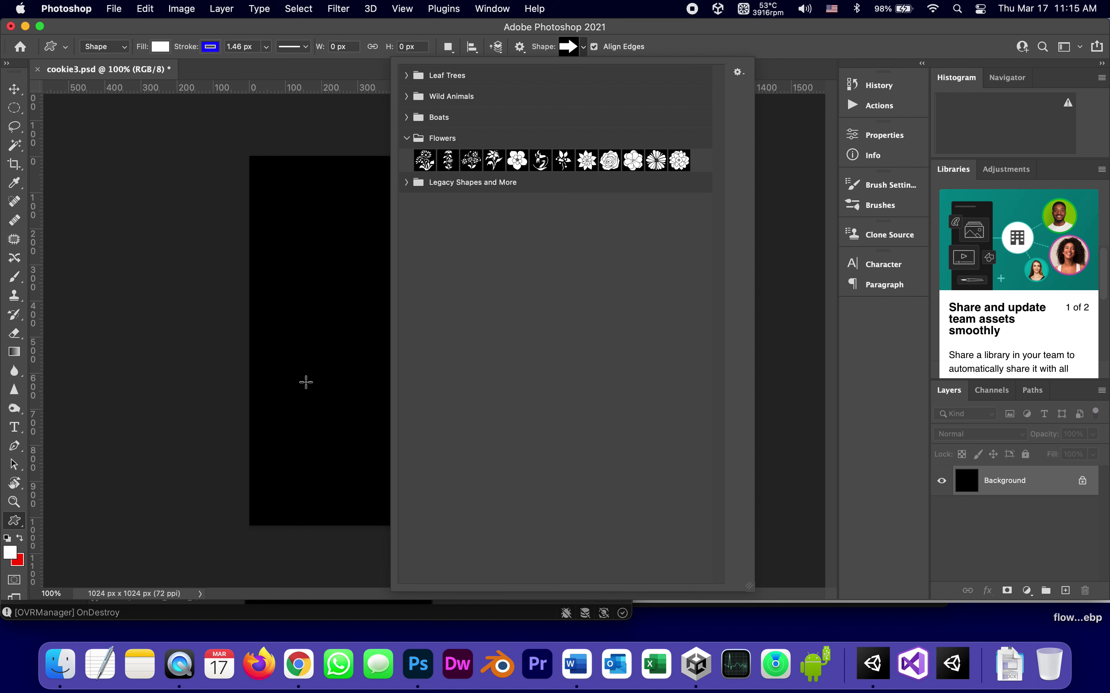
pyautogui.click(471, 160)
pyautogui.doubleClick(471, 160)
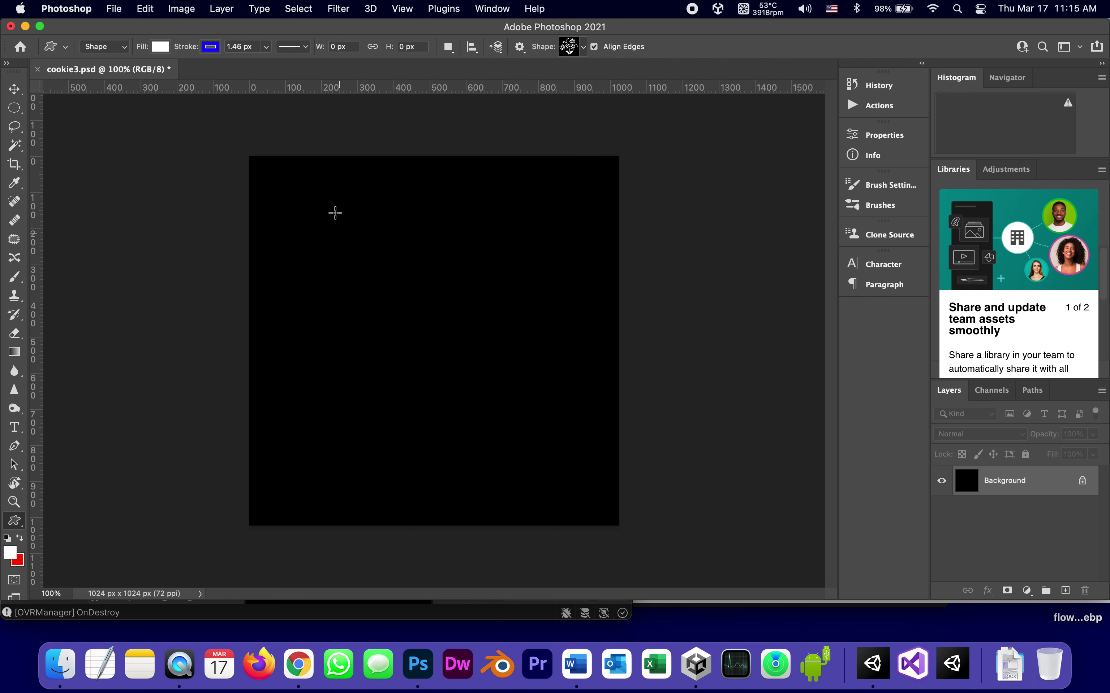
pyautogui.moveTo(291, 185); pyautogui.dragTo(560, 494)
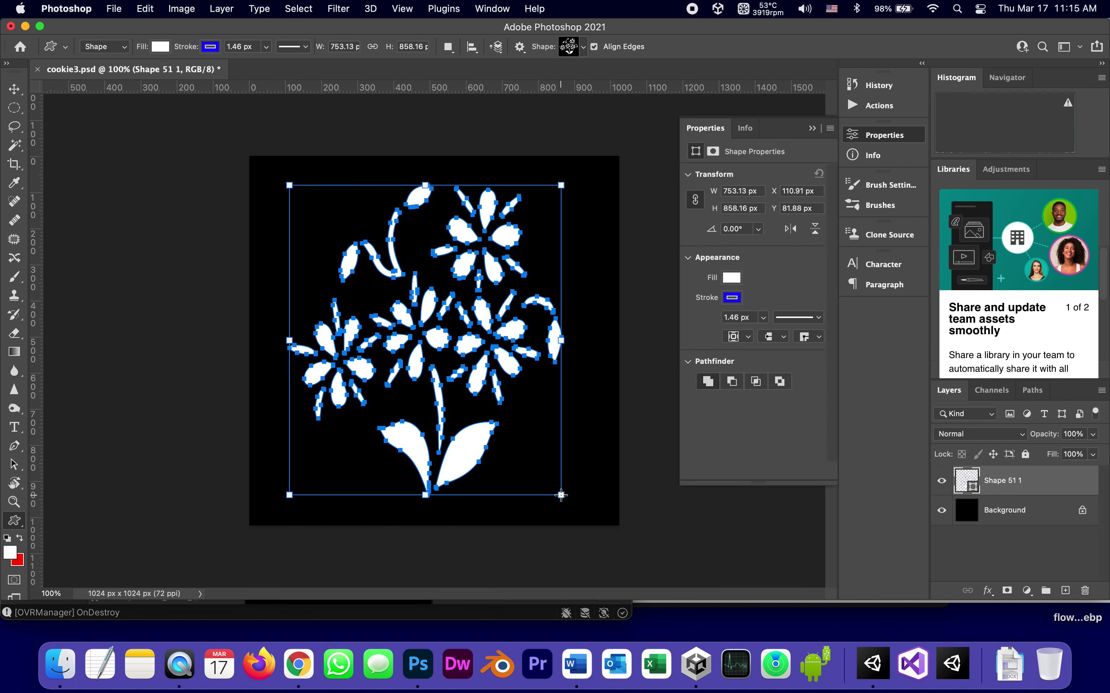
# Step: Undo the accidental Shape 51 2 duplicate, deselect the layer, and save cookie3.psd
pyautogui.click(645, 503)
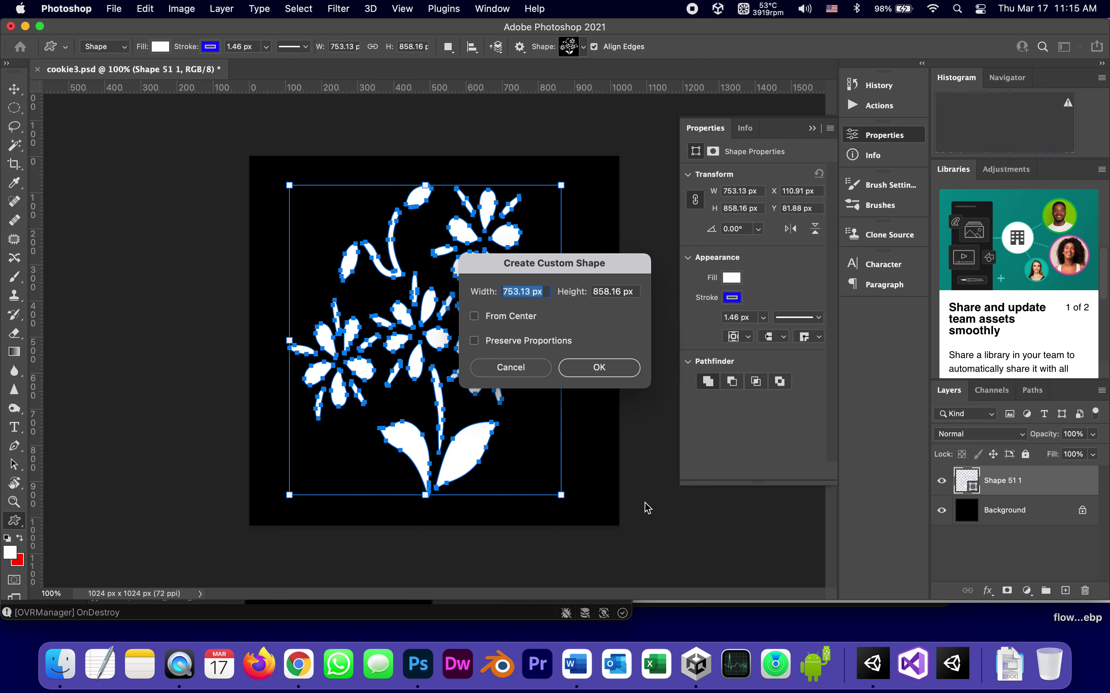
pyautogui.click(587, 367)
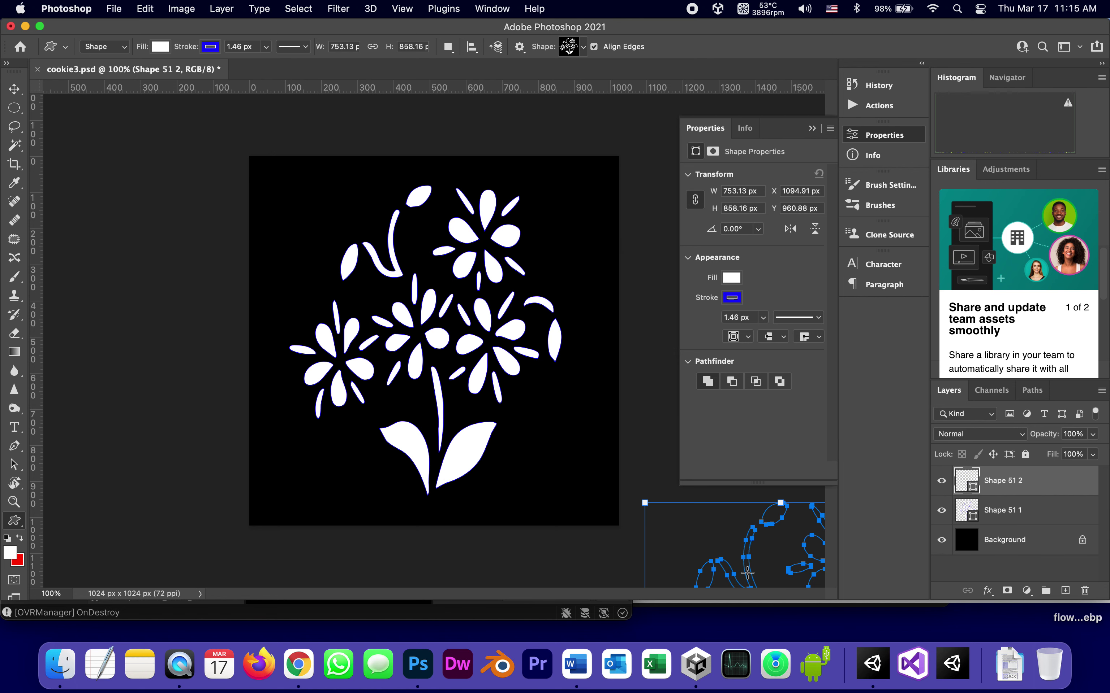
pyautogui.press('super+z')
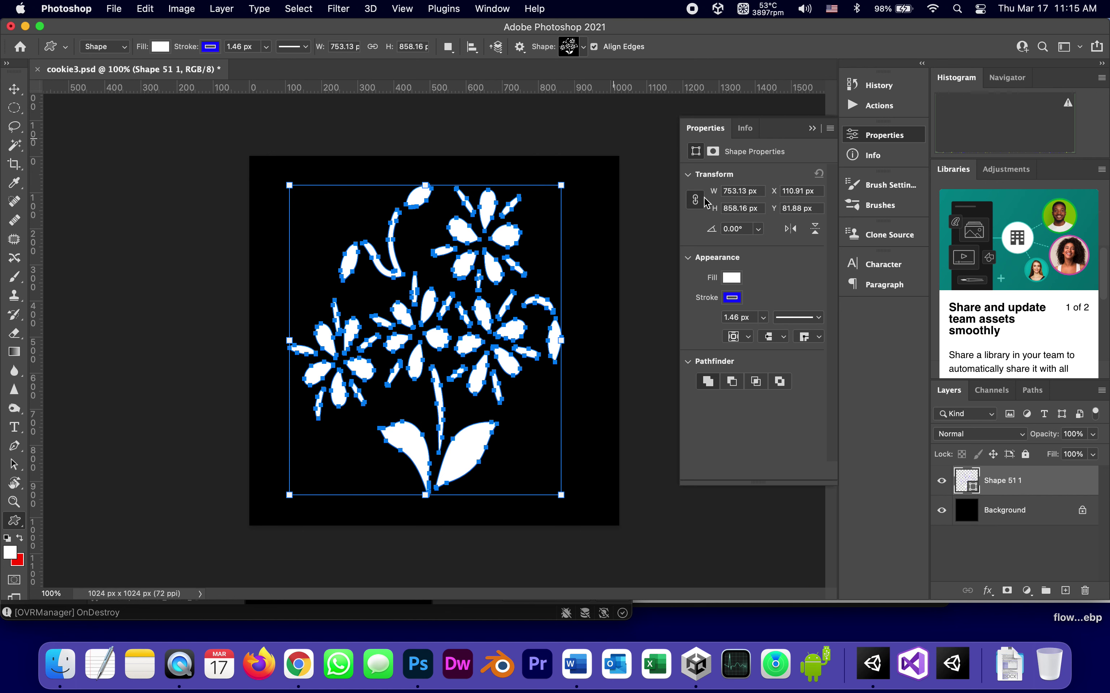
pyautogui.click(972, 545)
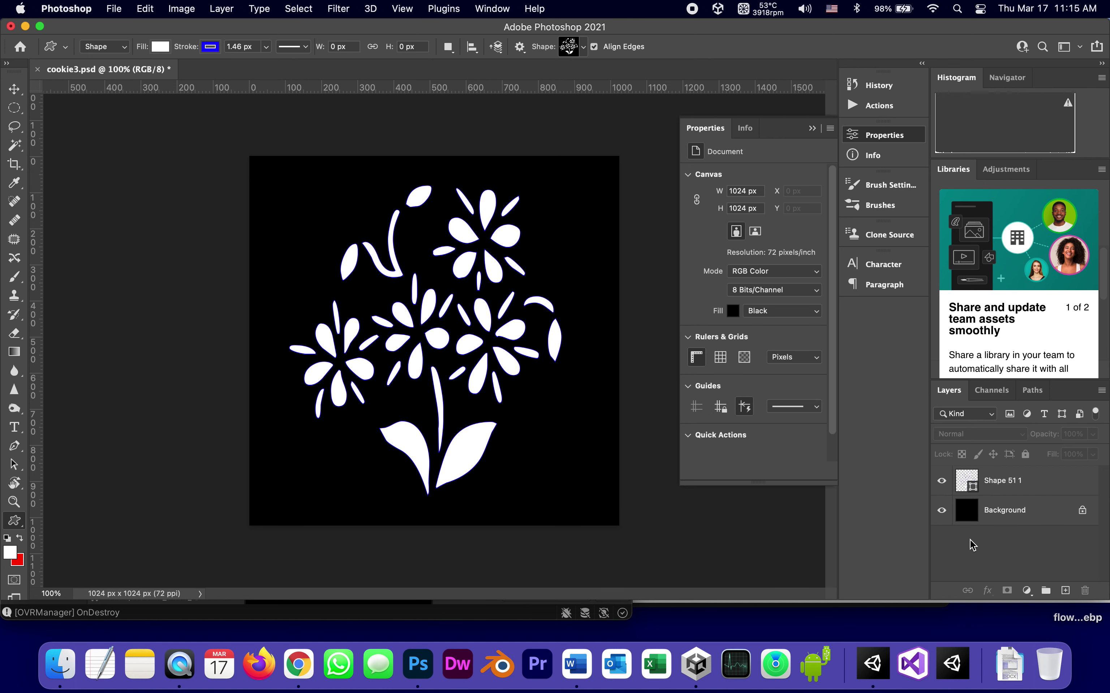
pyautogui.press('super+s')
# Step: Set up a grey #6a6a6a brush at 0% hardness painting on the Background layer
pyautogui.click(15, 277)
pyautogui.press('i')
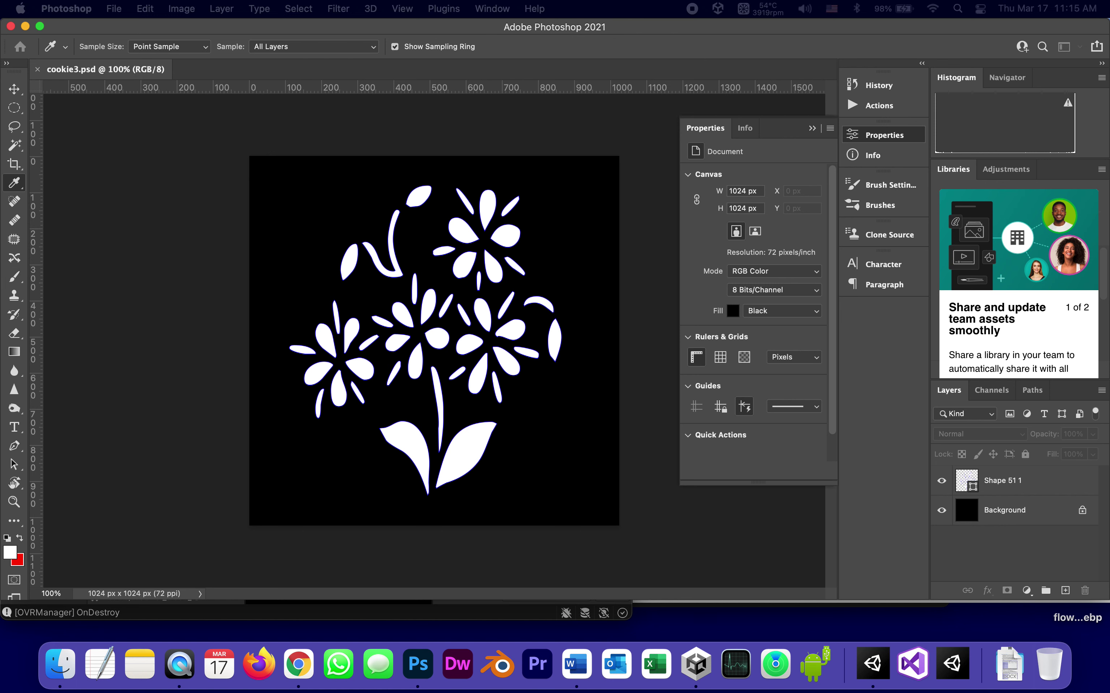
pyautogui.click(11, 552)
pyautogui.moveTo(484, 208); pyautogui.dragTo(412, 224)
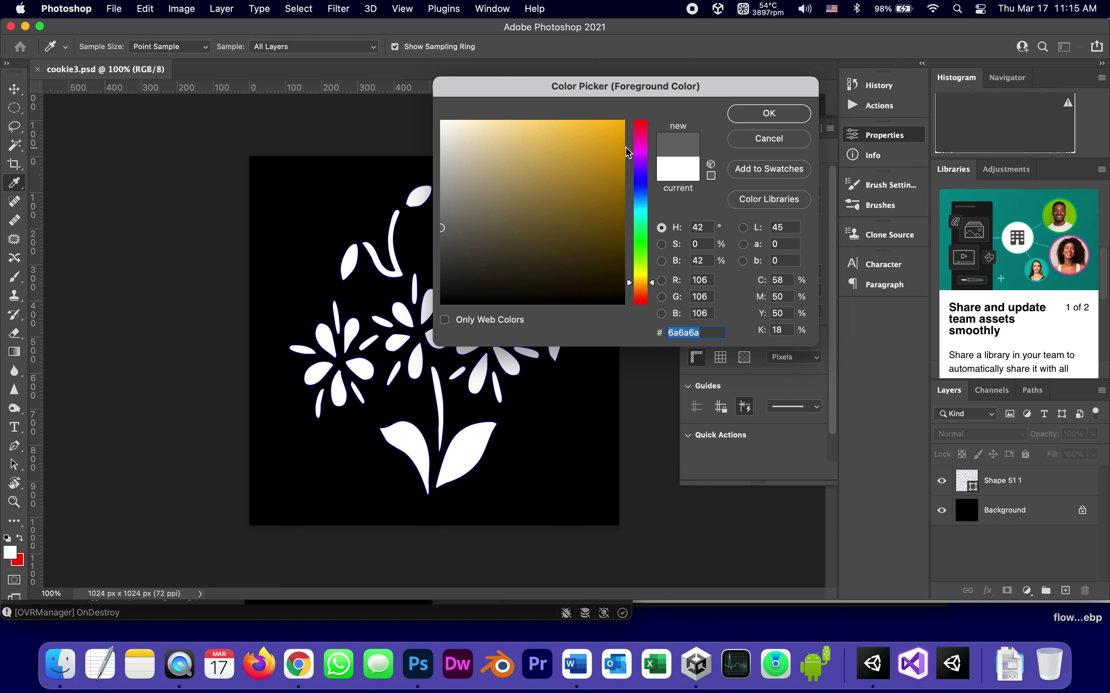
pyautogui.click(769, 114)
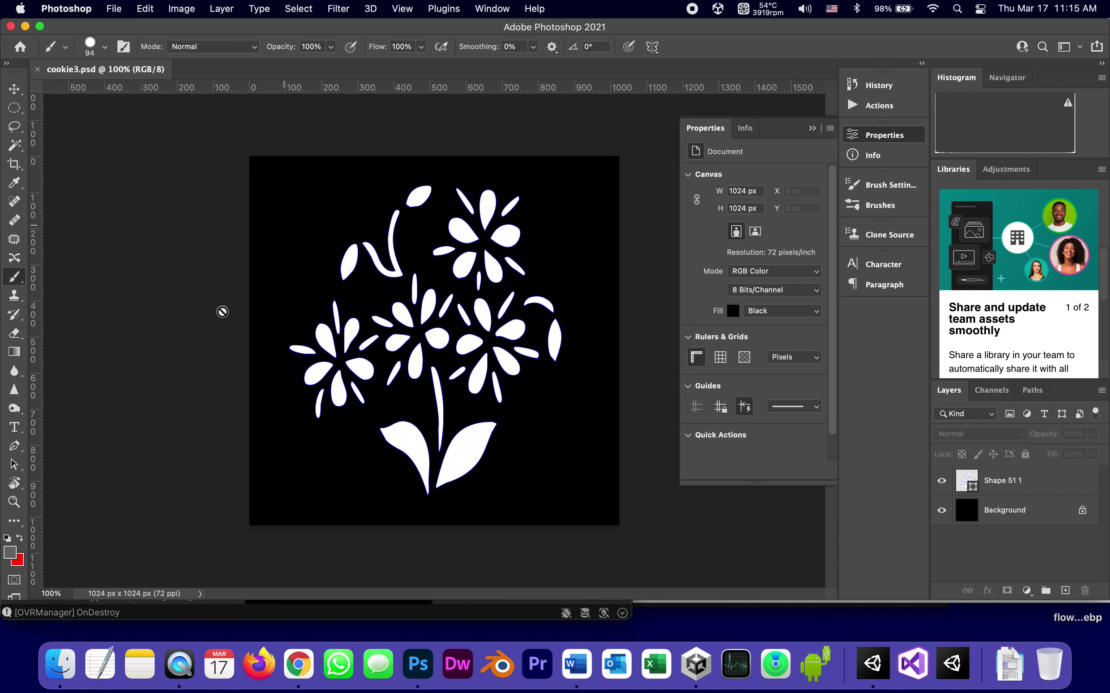
pyautogui.click(974, 512)
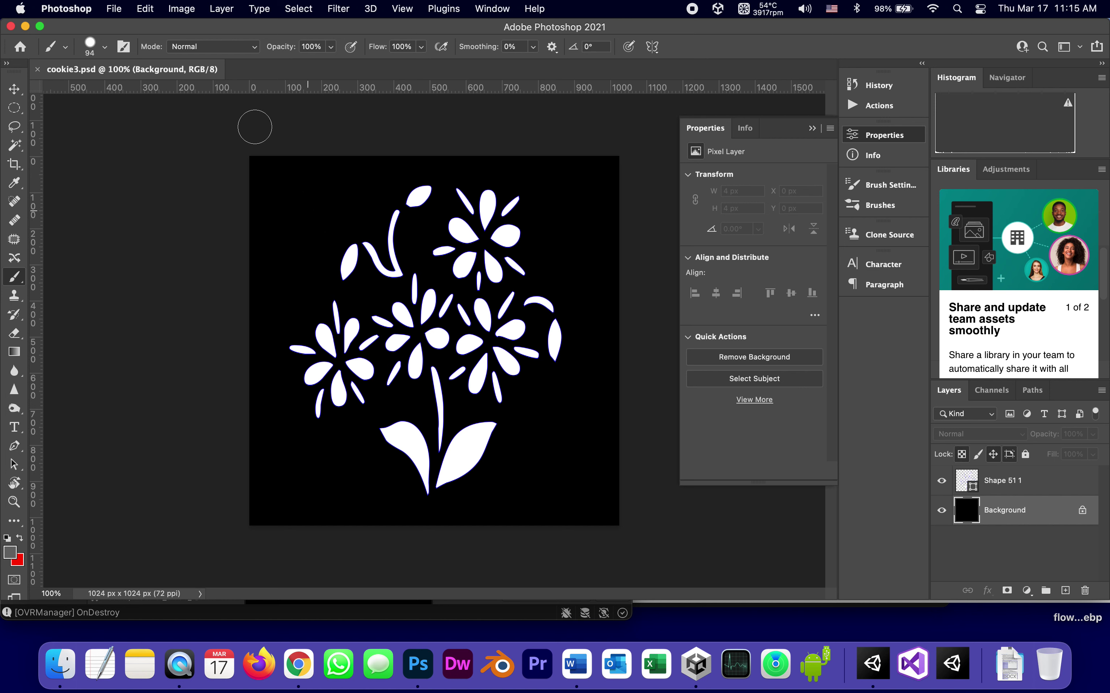
pyautogui.click(103, 49)
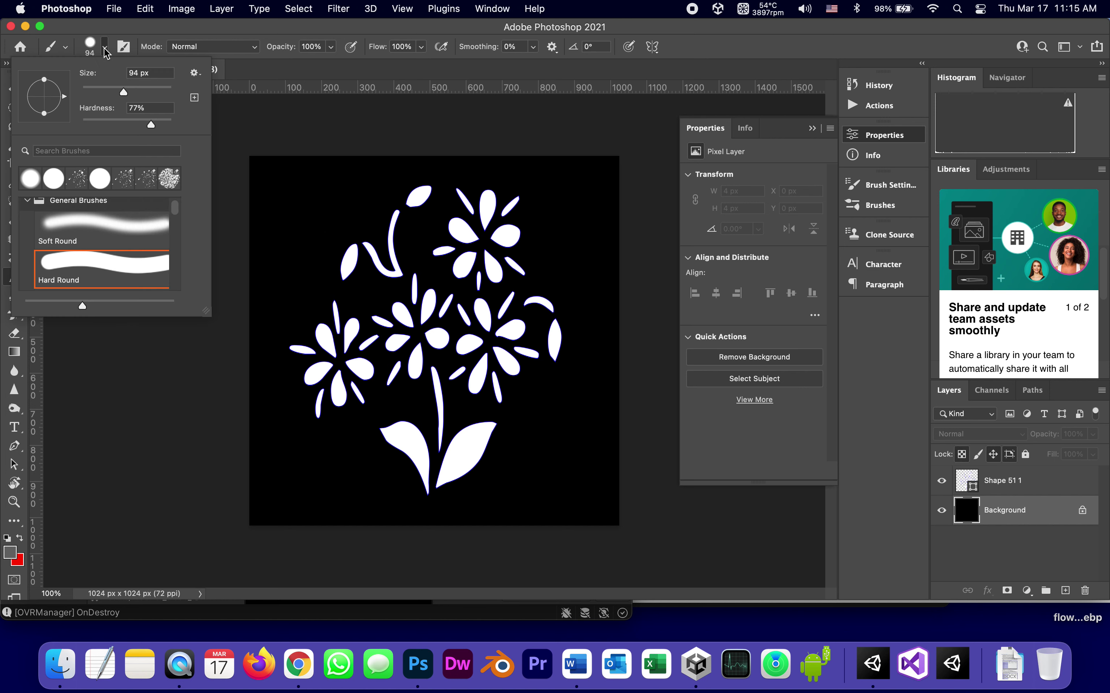
pyautogui.moveTo(150, 121)
pyautogui.mouseDown()
pyautogui.moveTo(17, 106)
pyautogui.moveTo(53, 56)
pyautogui.mouseUp()
pyautogui.click(101, 50)
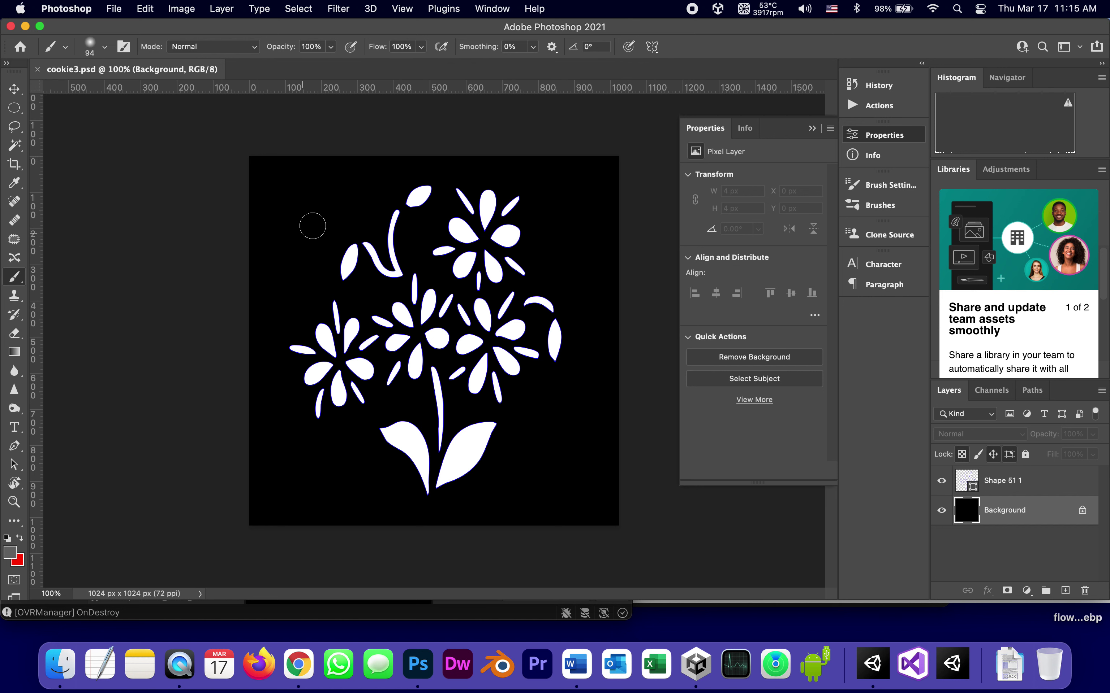
# Step: Dab twelve soft grey dots around the bouquet, save cookie3, and return to Unity
pyautogui.click(308, 201)
pyautogui.click(296, 236)
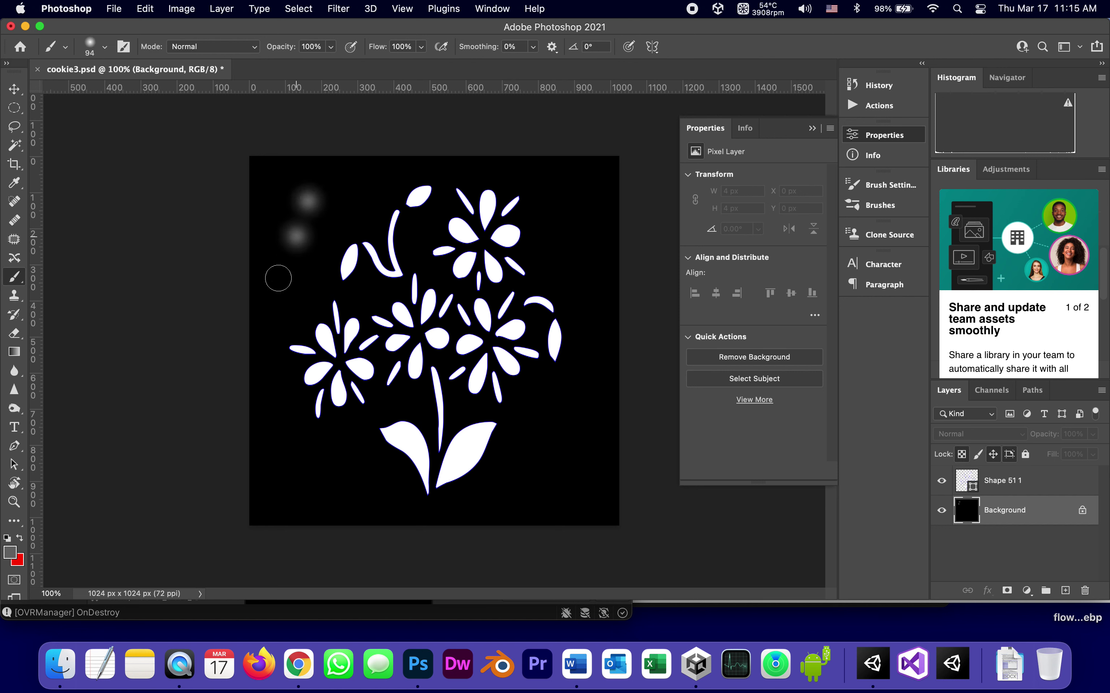
pyautogui.click(276, 281)
pyautogui.click(301, 426)
pyautogui.click(297, 492)
pyautogui.click(367, 476)
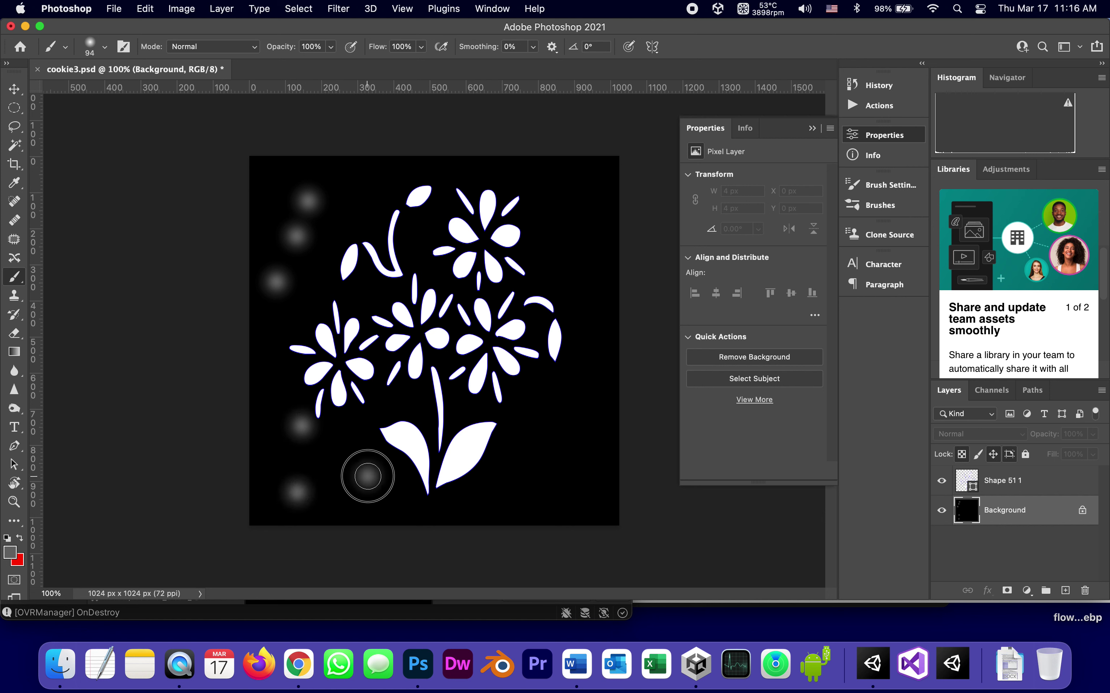
pyautogui.click(537, 467)
pyautogui.click(522, 416)
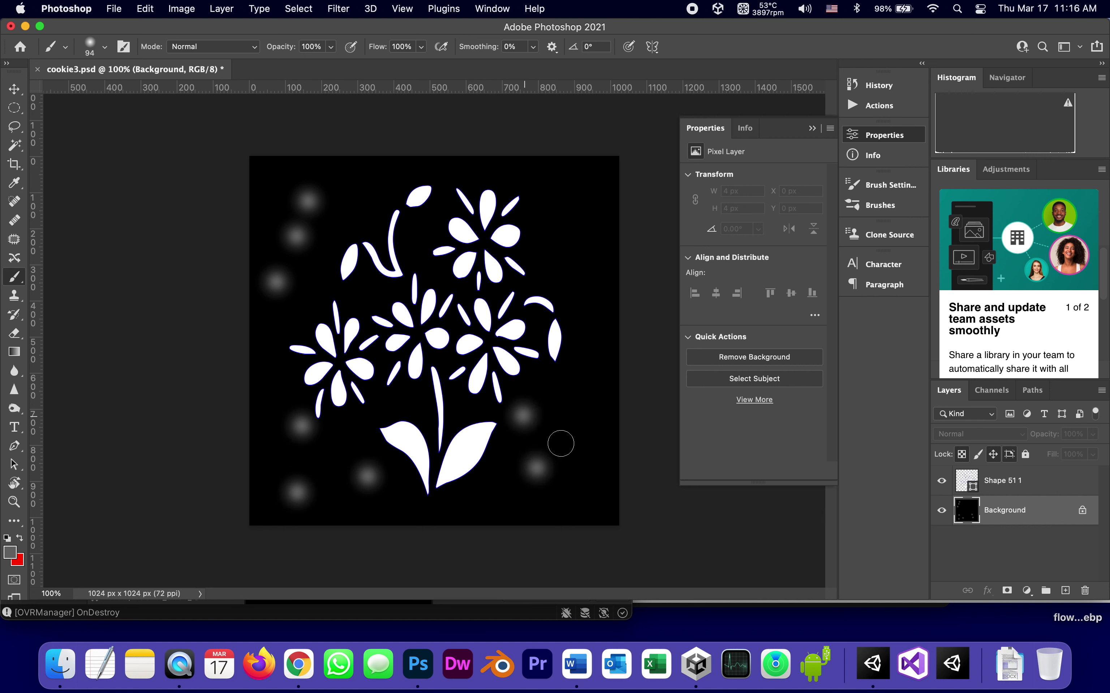
pyautogui.click(559, 401)
pyautogui.click(586, 259)
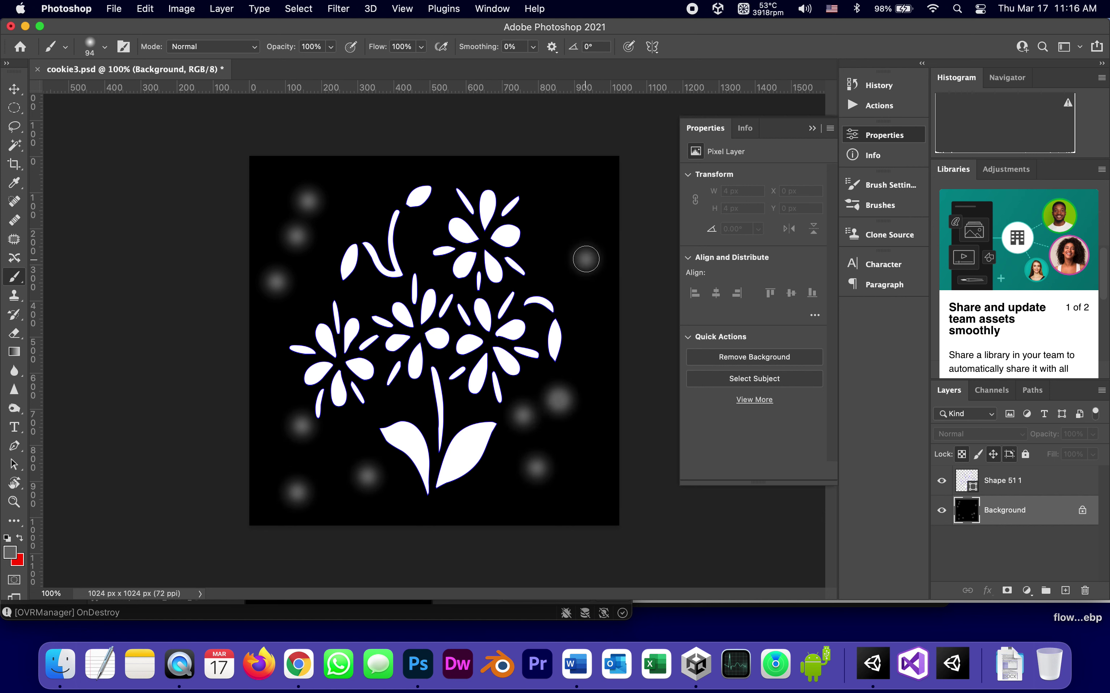
pyautogui.click(567, 197)
pyautogui.click(541, 241)
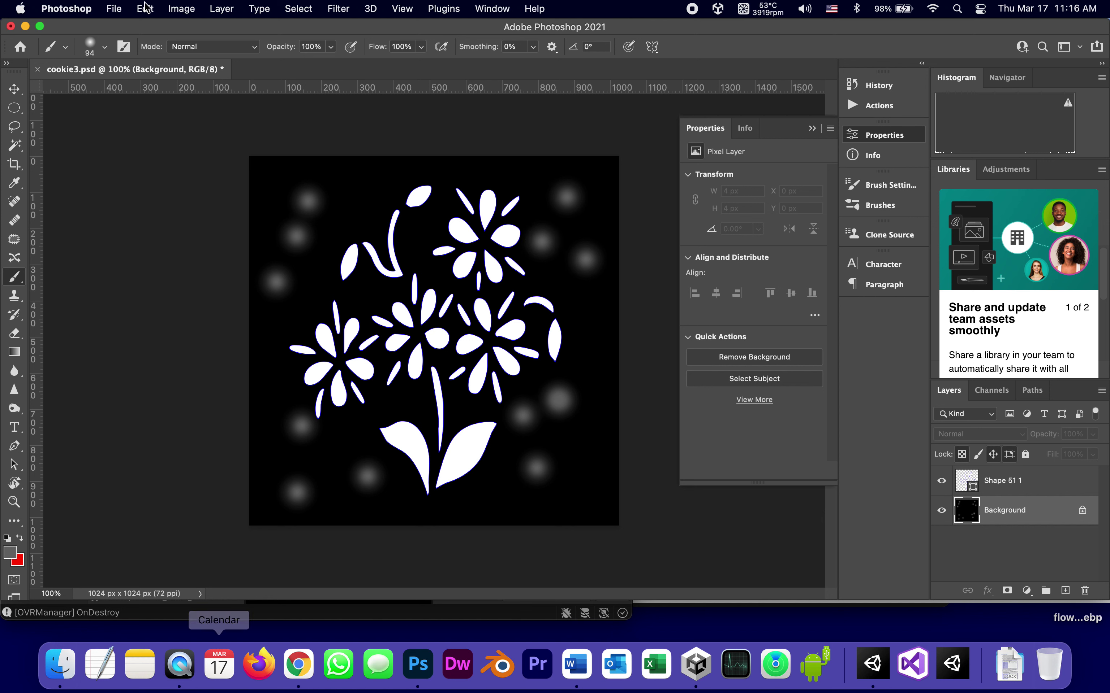
pyautogui.press('super+s')
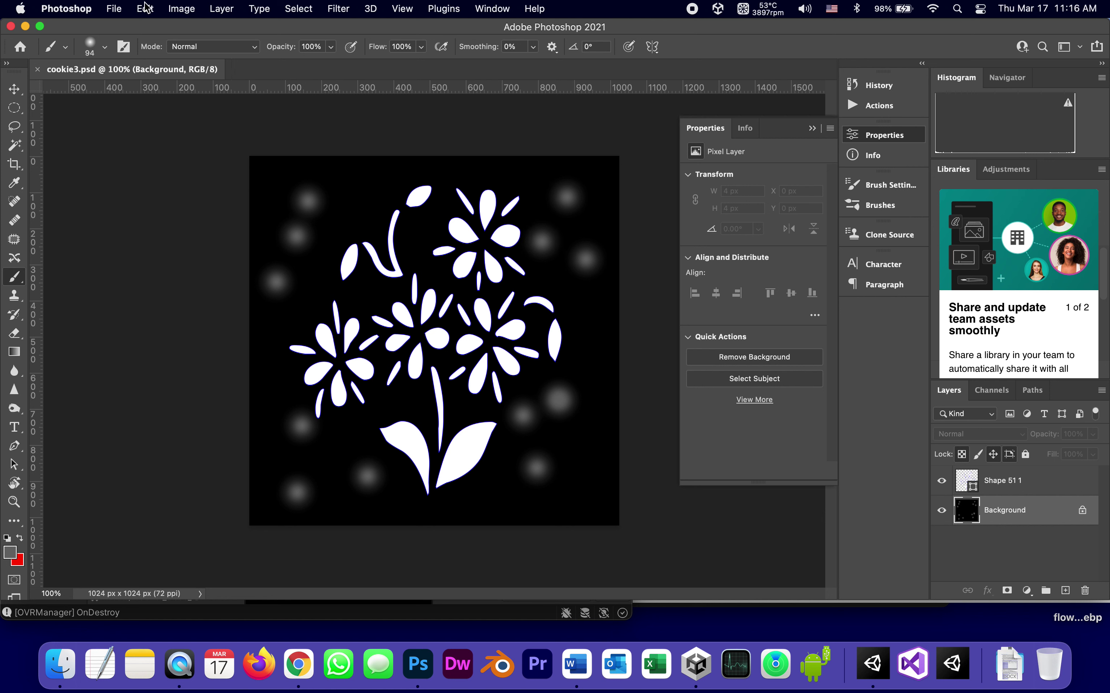
pyautogui.click(872, 663)
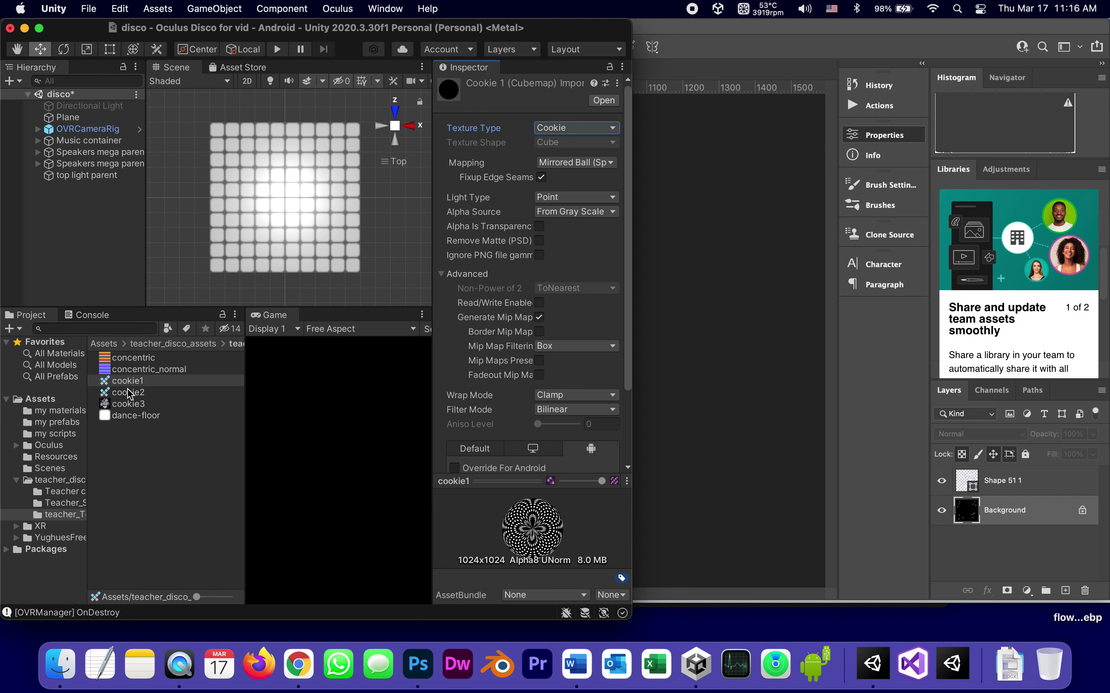
# Step: Set cookie3 to Texture Type Cookie, Light Type Point, Alpha Source From Gray Scale, and apply
pyautogui.click(131, 406)
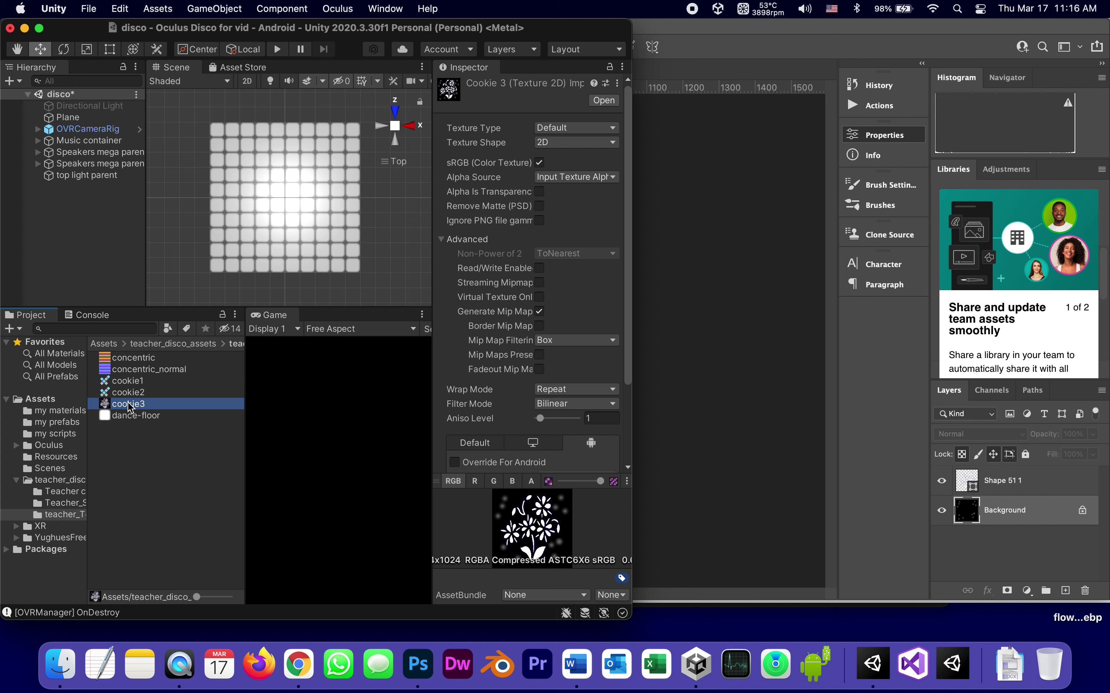
pyautogui.click(587, 126)
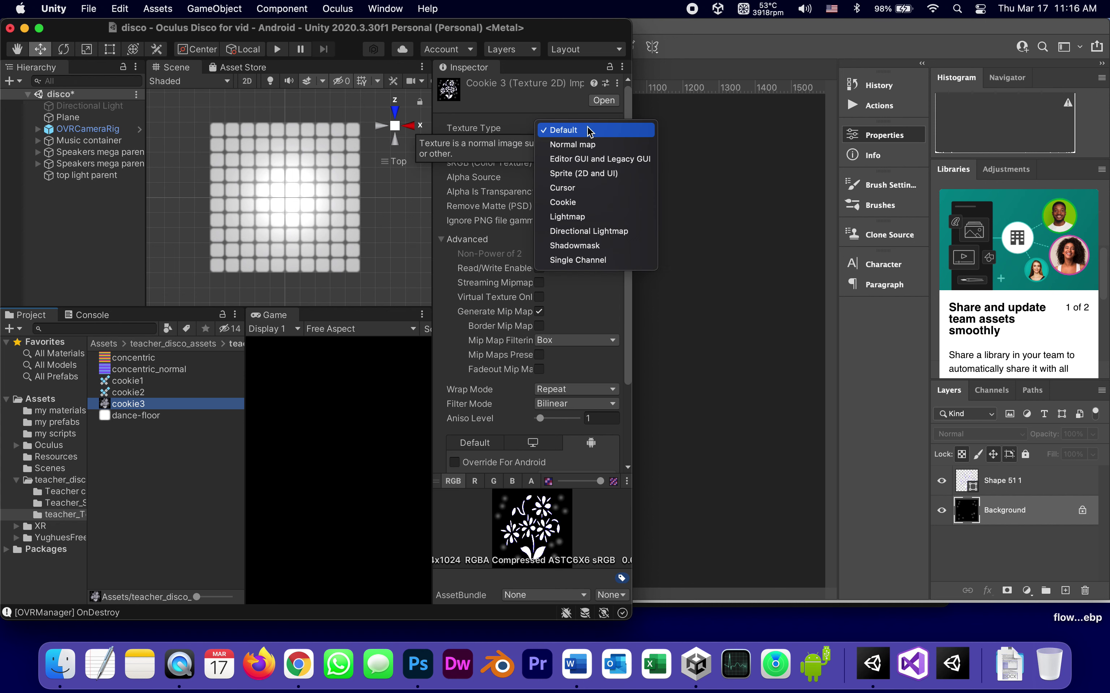
pyautogui.click(574, 206)
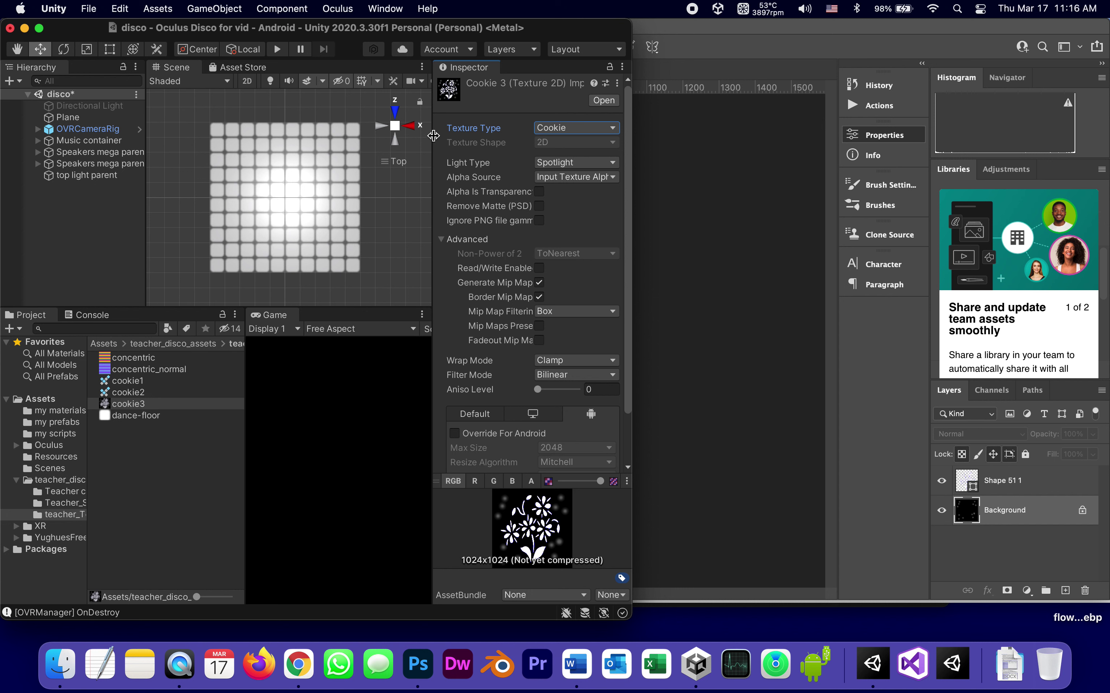
pyautogui.click(563, 163)
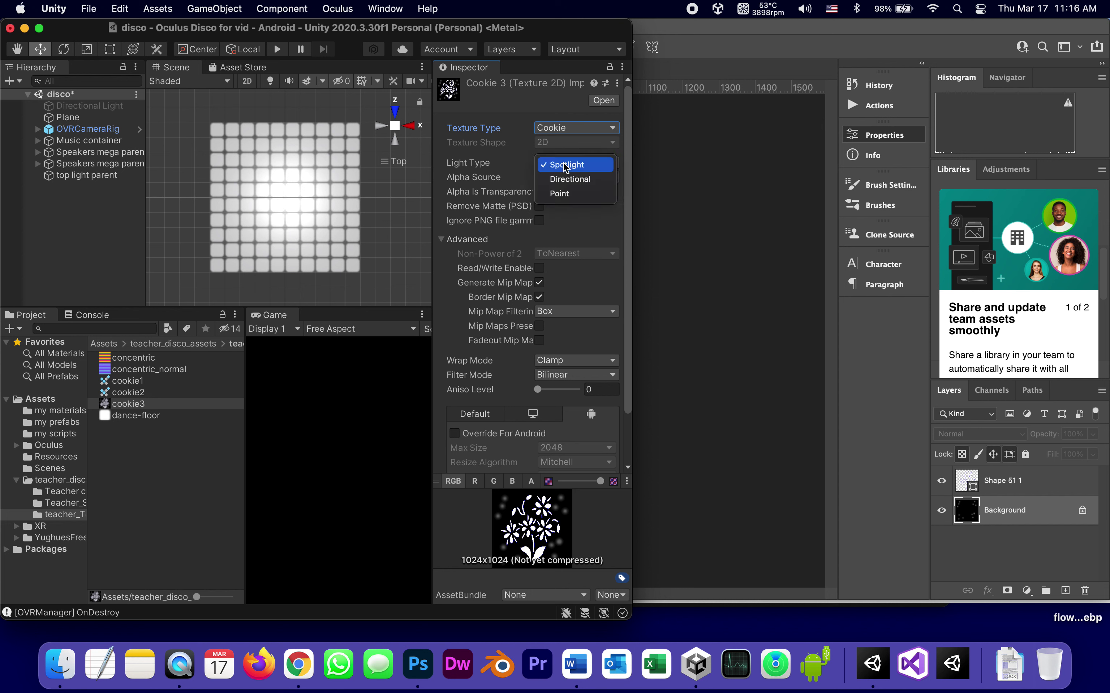
pyautogui.click(564, 194)
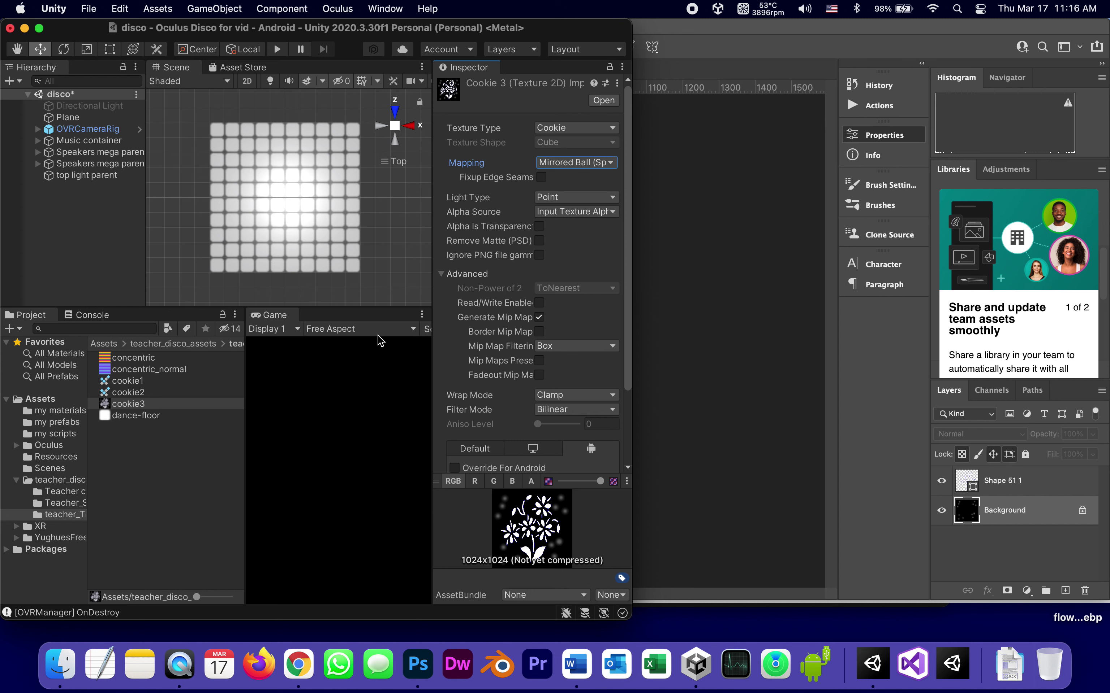
pyautogui.click(564, 214)
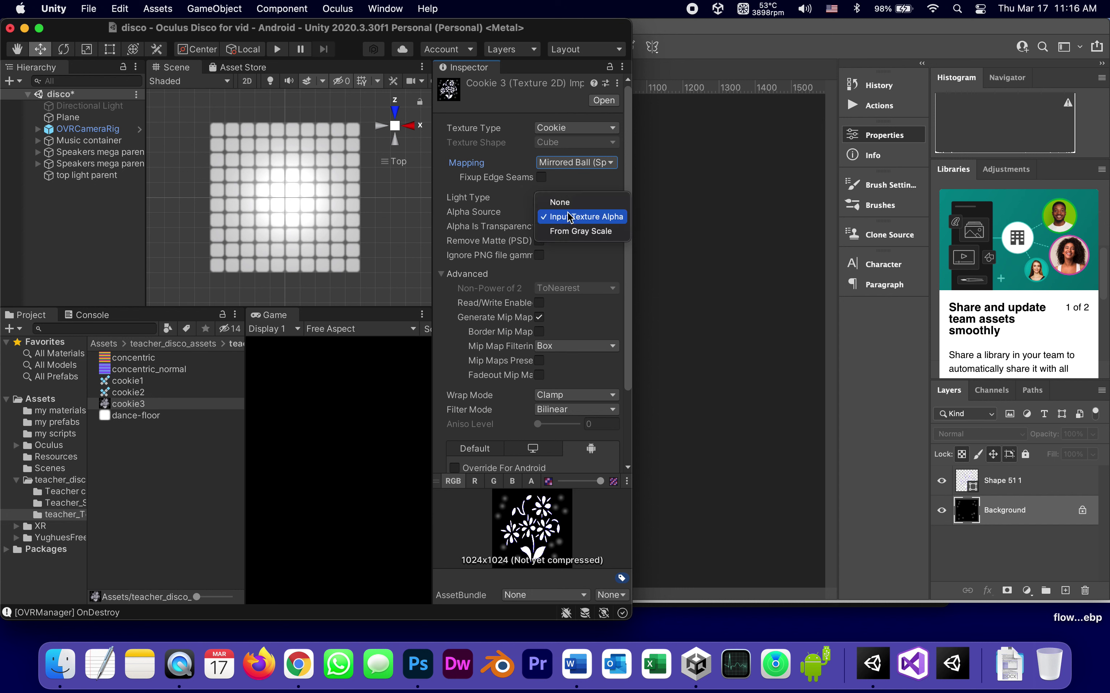
pyautogui.click(573, 231)
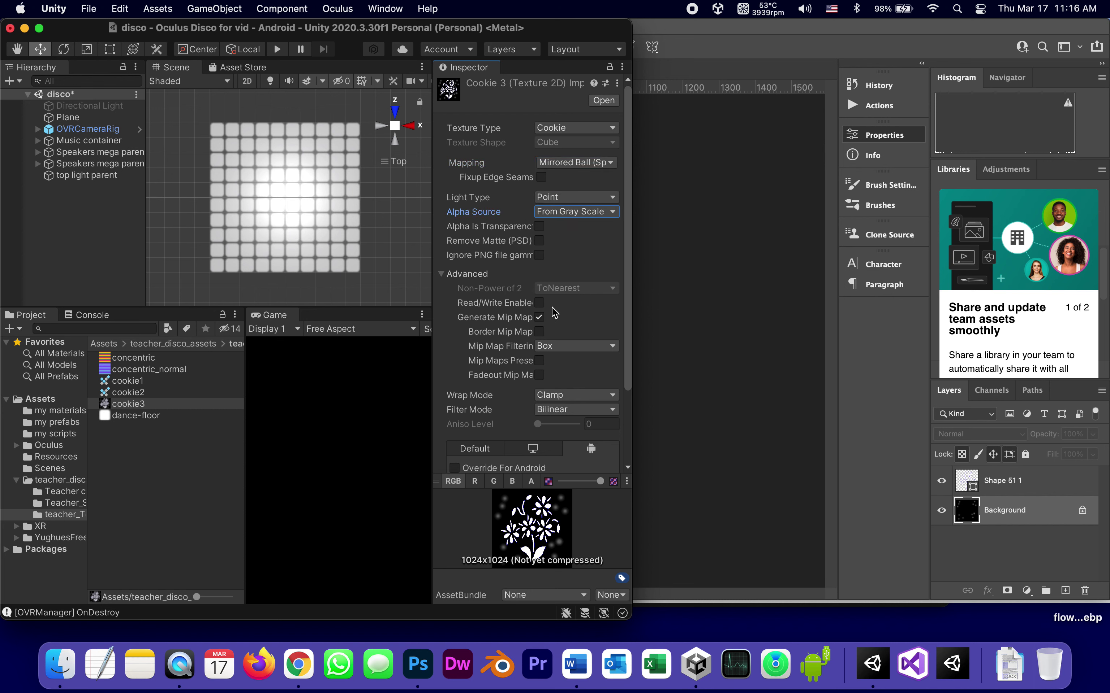
pyautogui.moveTo(627, 360); pyautogui.dragTo(631, 454)
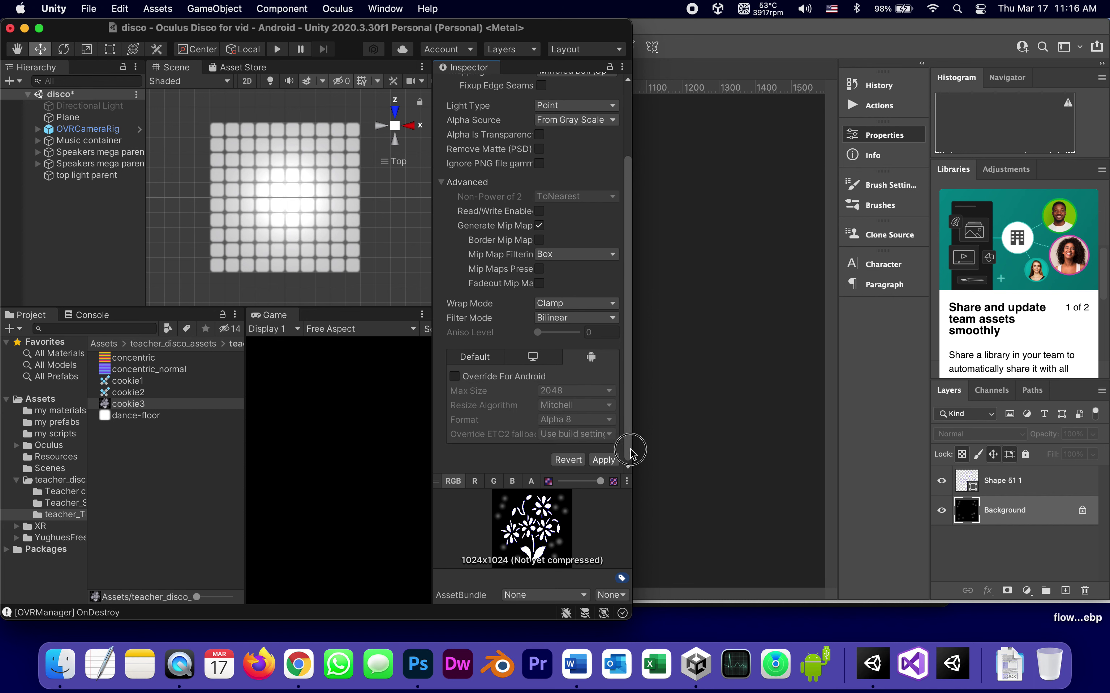
pyautogui.click(604, 461)
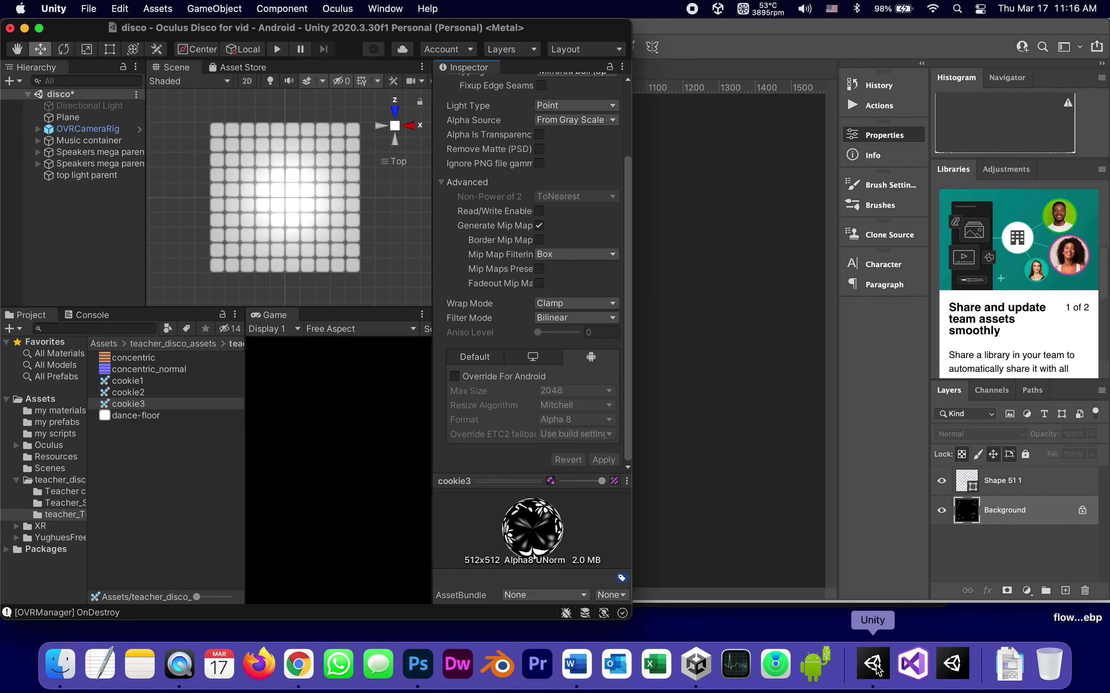
# Step: Show the guide's steps 52–54 cookie settings in Word beside Unity, then return to Unity
pyautogui.click(574, 674)
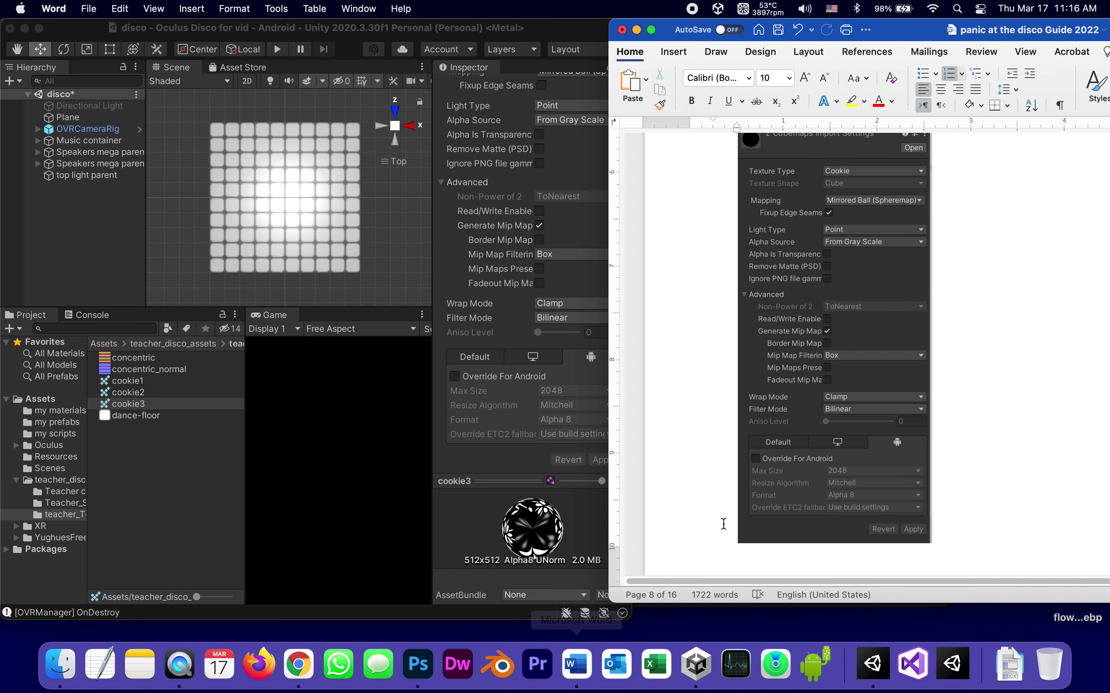
pyautogui.scroll(3, 936, 376)
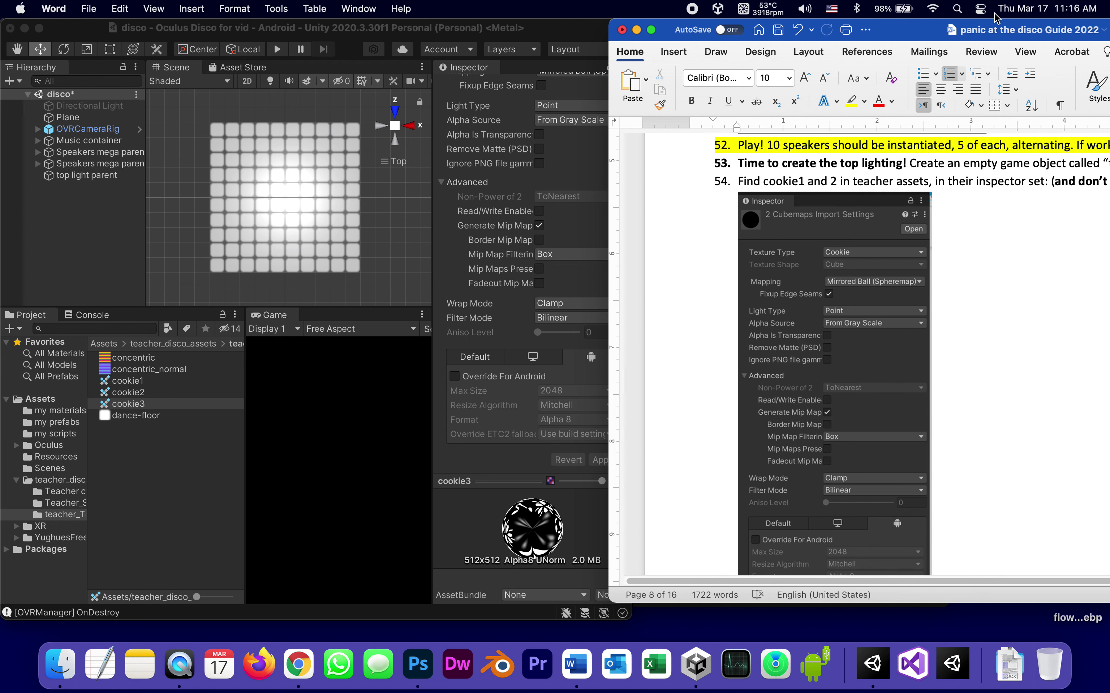
pyautogui.moveTo(992, 30); pyautogui.dragTo(838, 30)
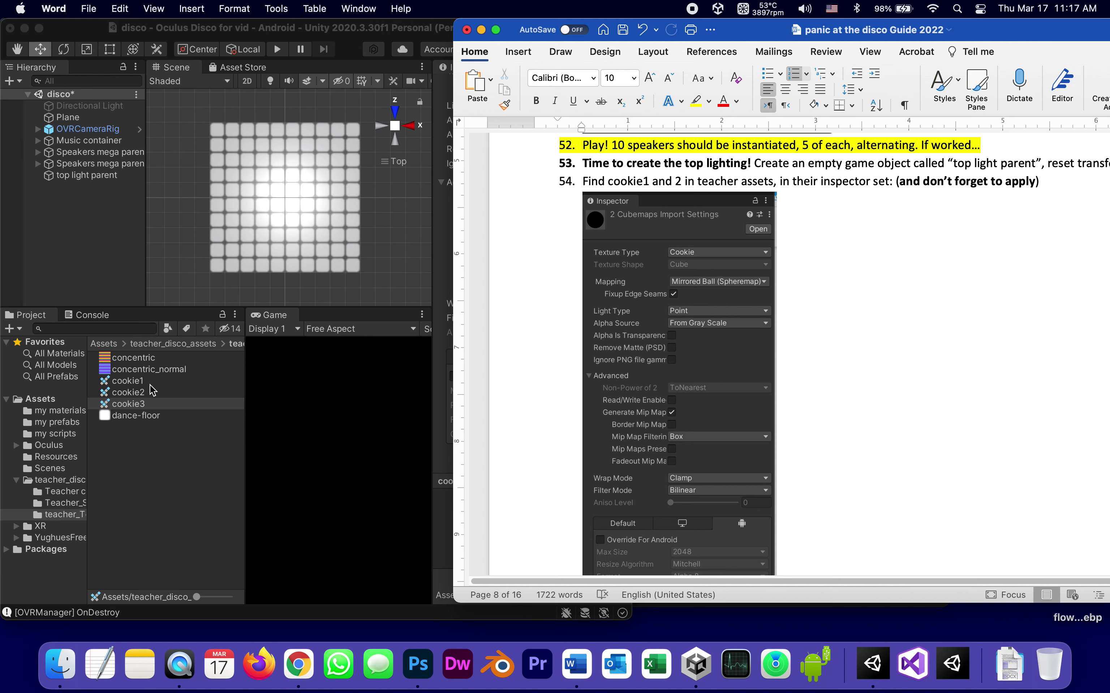
pyautogui.click(61, 224)
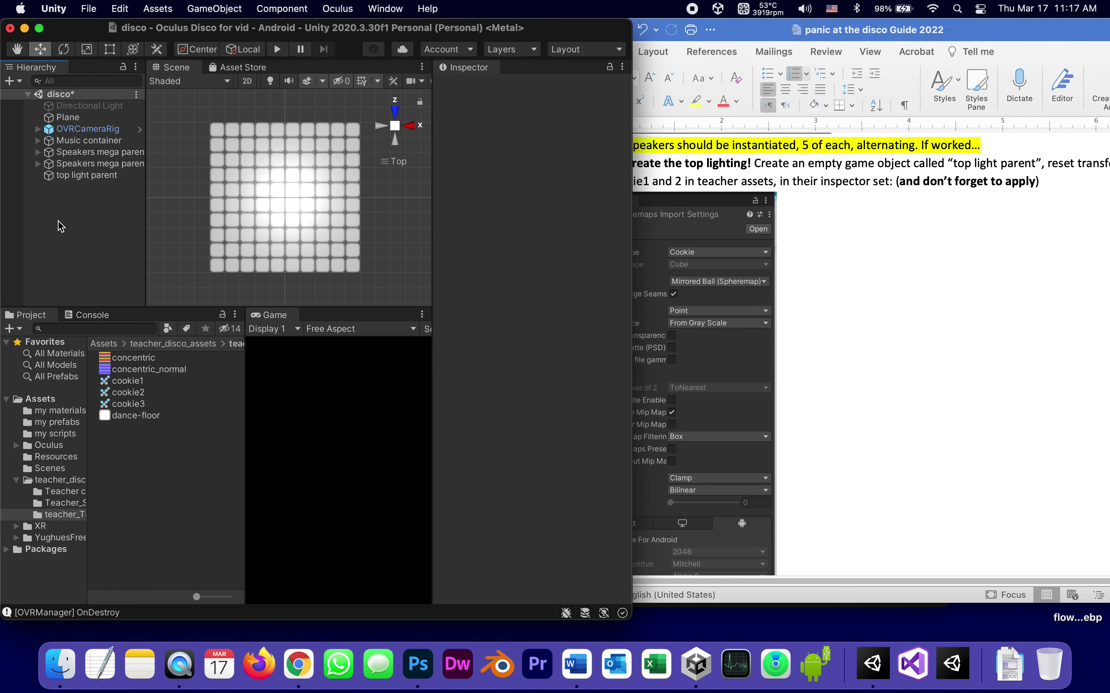
# Step: Add a Point Light under top light parent and raise it to Y 1.99
pyautogui.click(51, 176)
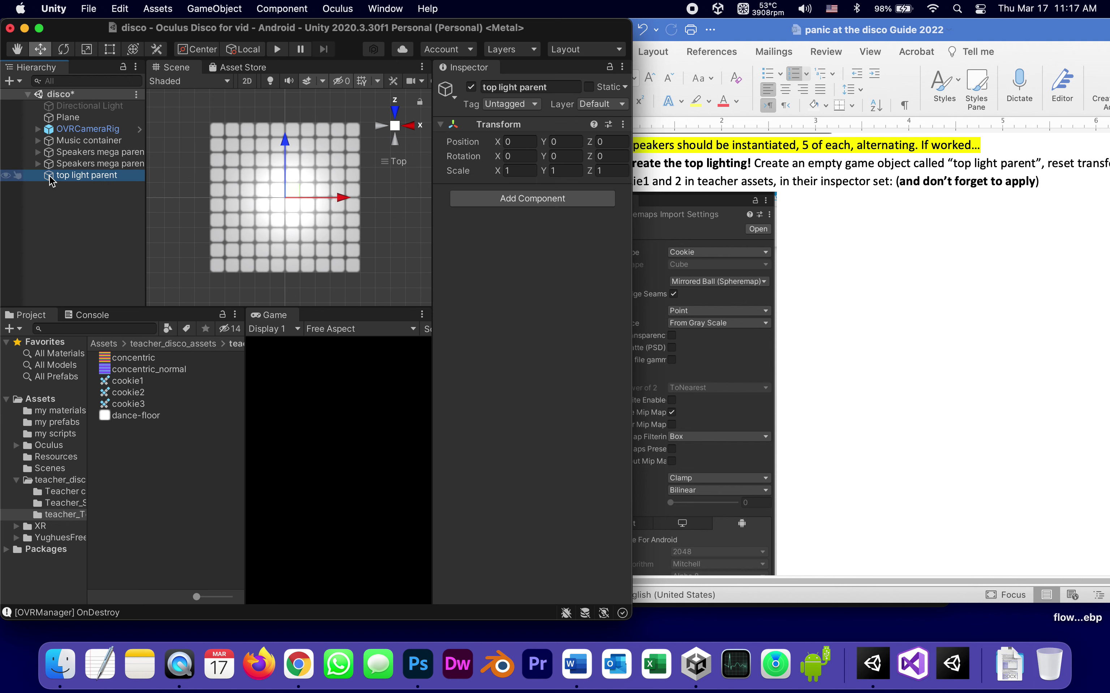
pyautogui.rightClick(52, 180)
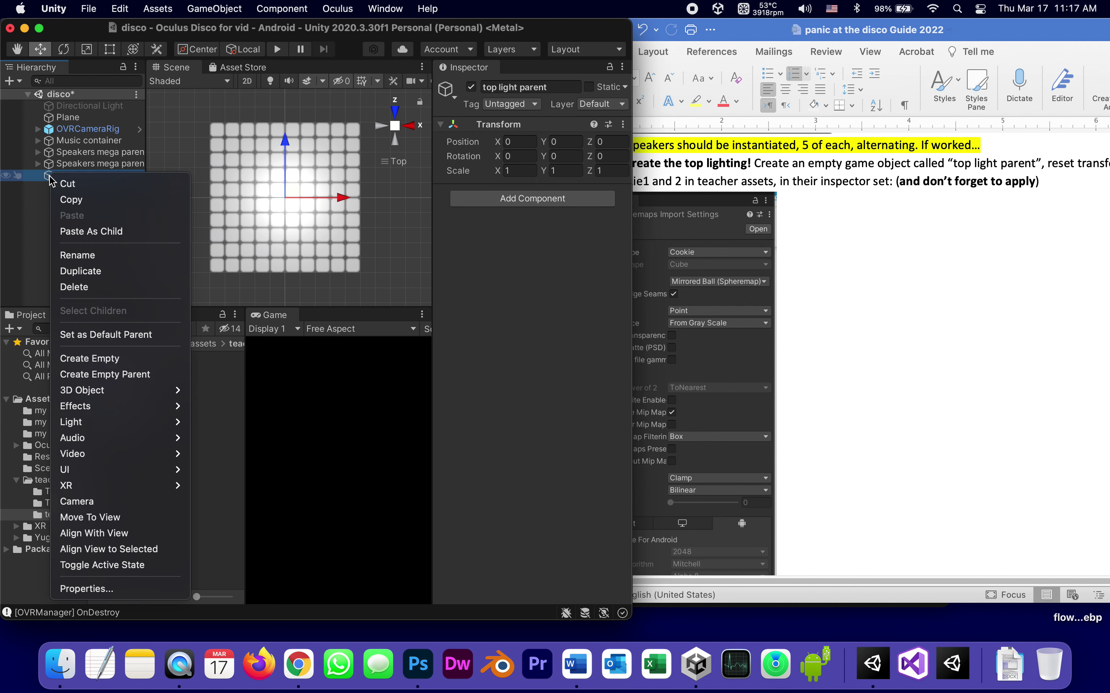
pyautogui.moveTo(161, 422)
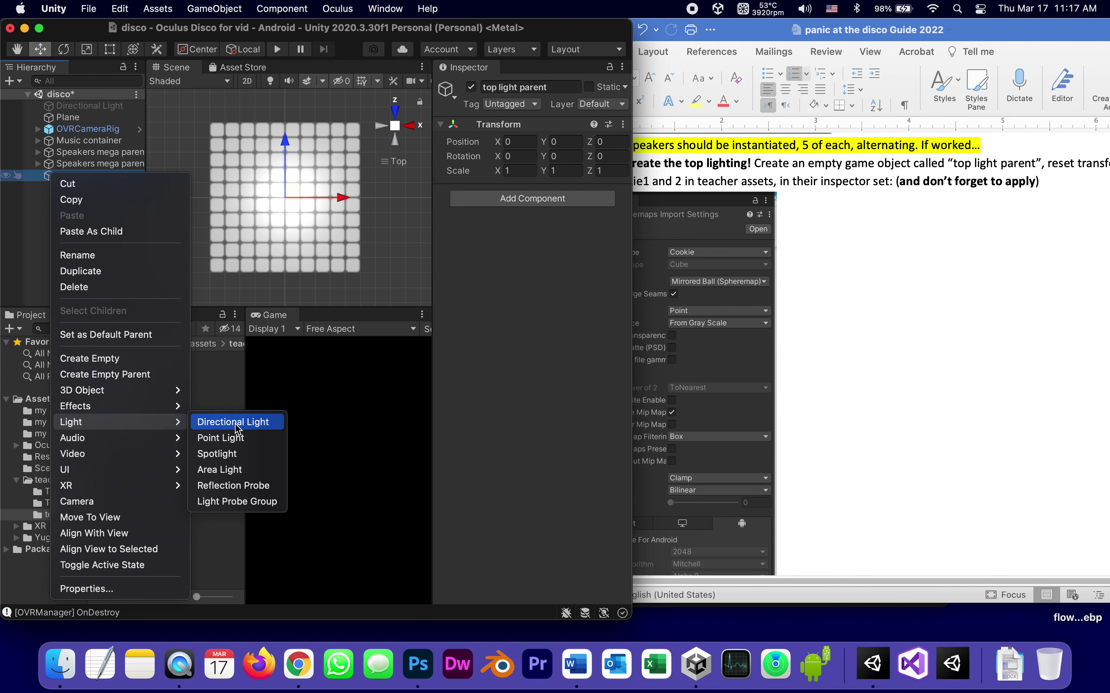
pyautogui.click(229, 438)
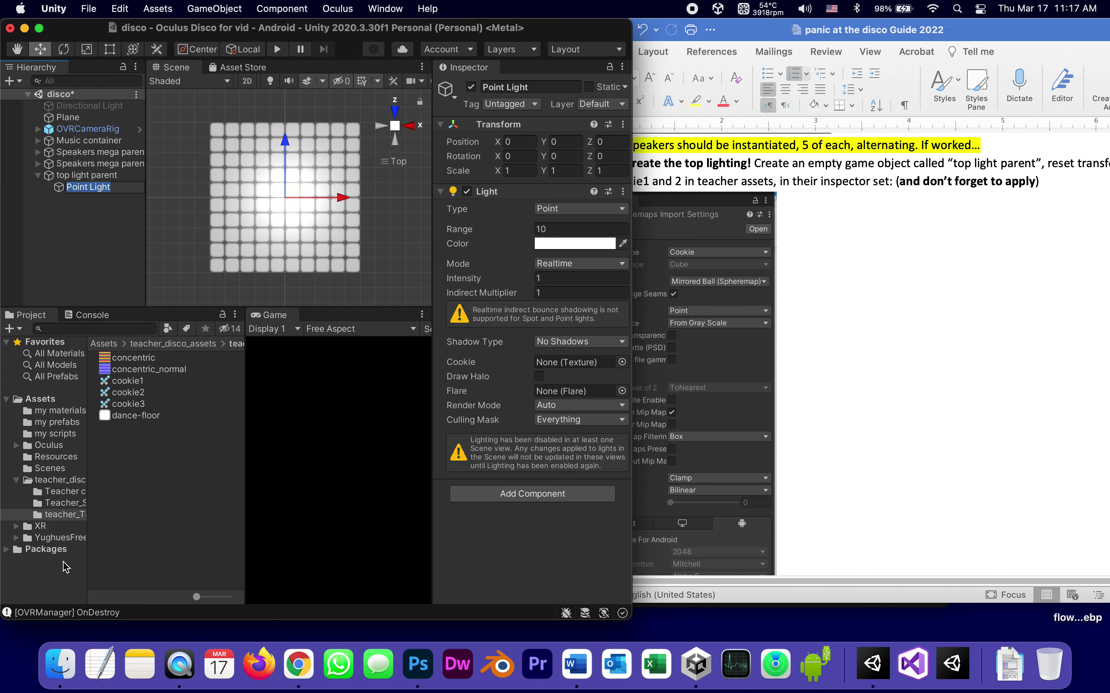
pyautogui.moveTo(542, 144); pyautogui.dragTo(553, 101)
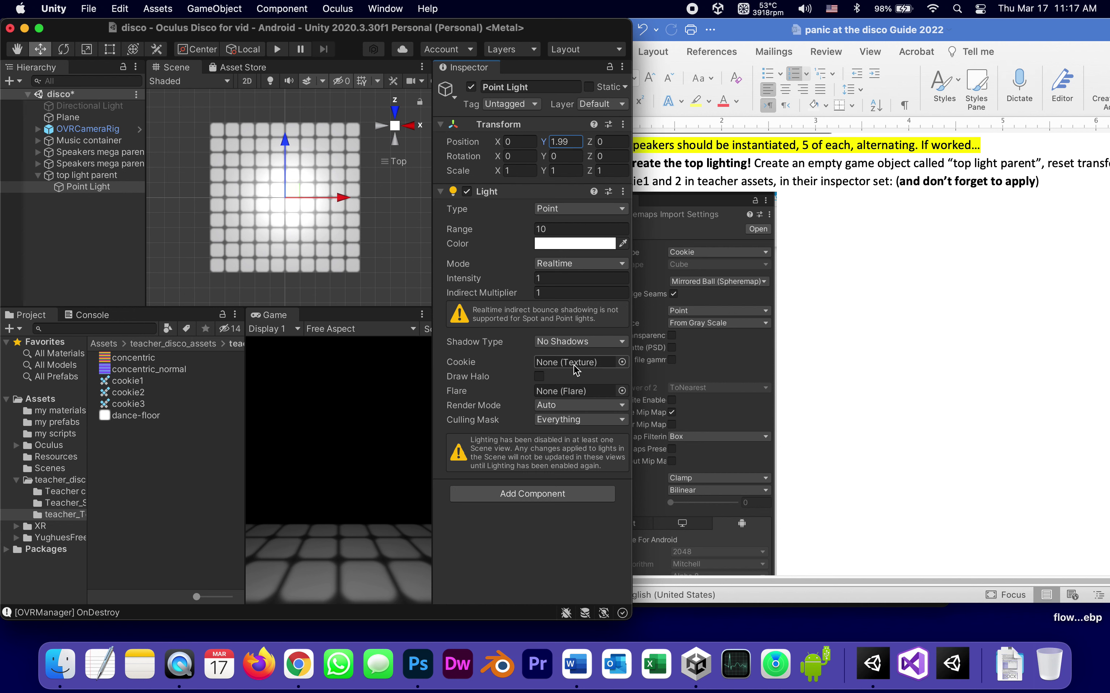
# Step: Assign the cookie3 texture as the Point Light's cookie
pyautogui.click(621, 362)
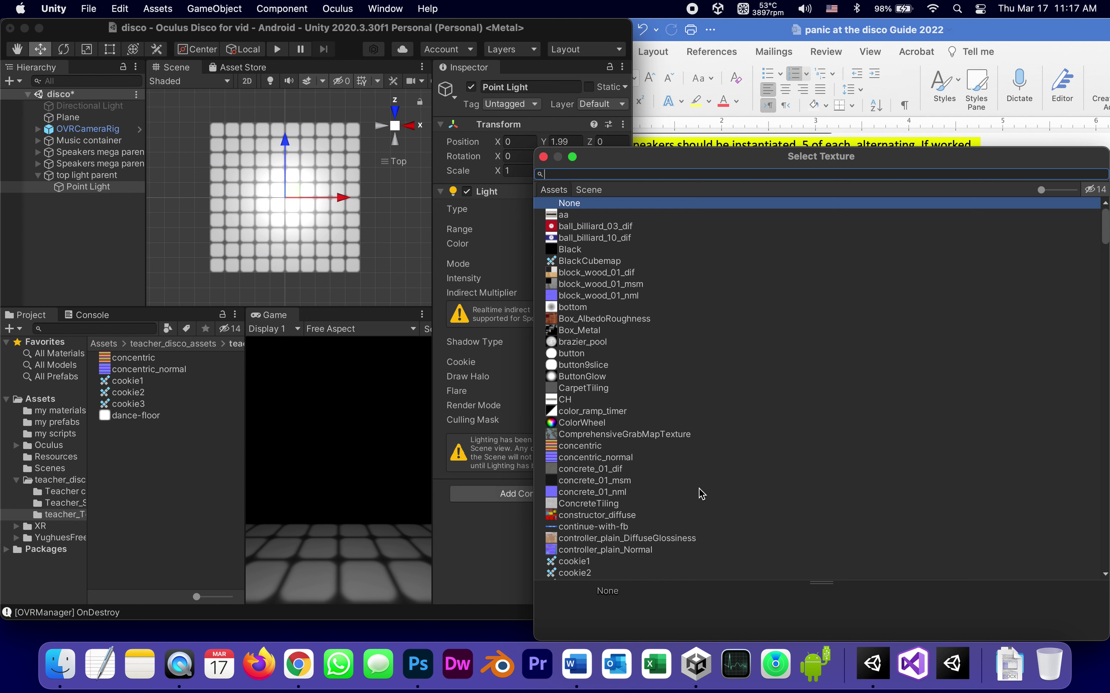
pyautogui.scroll(-1, 701, 494)
pyautogui.scroll(-4, 701, 494)
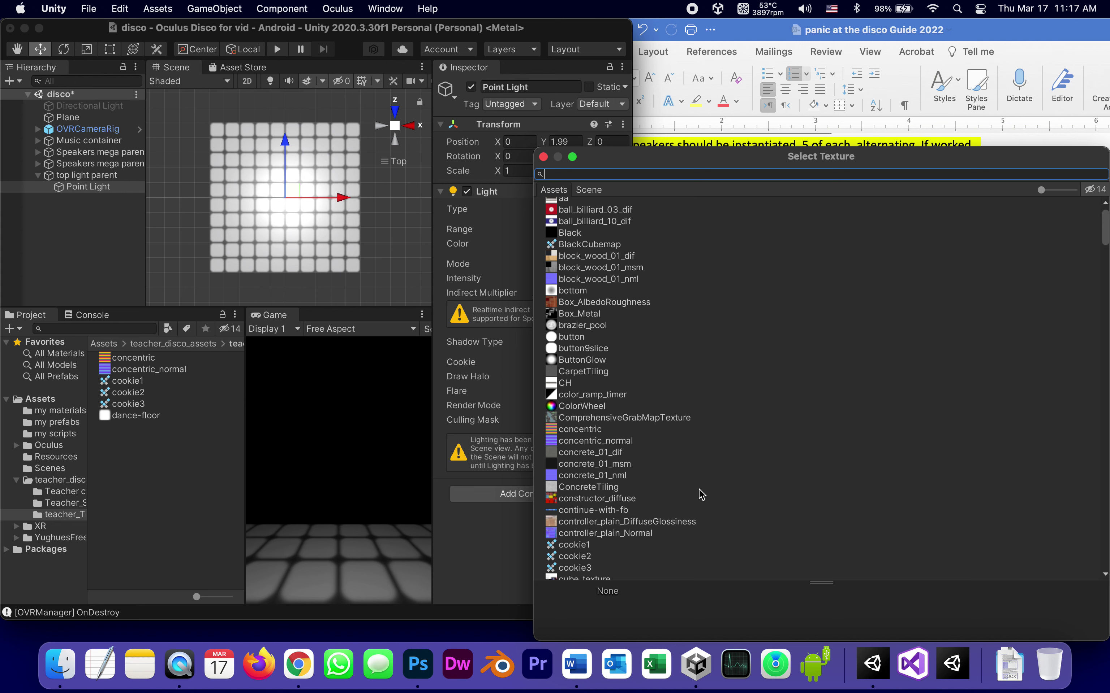
pyautogui.click(550, 535)
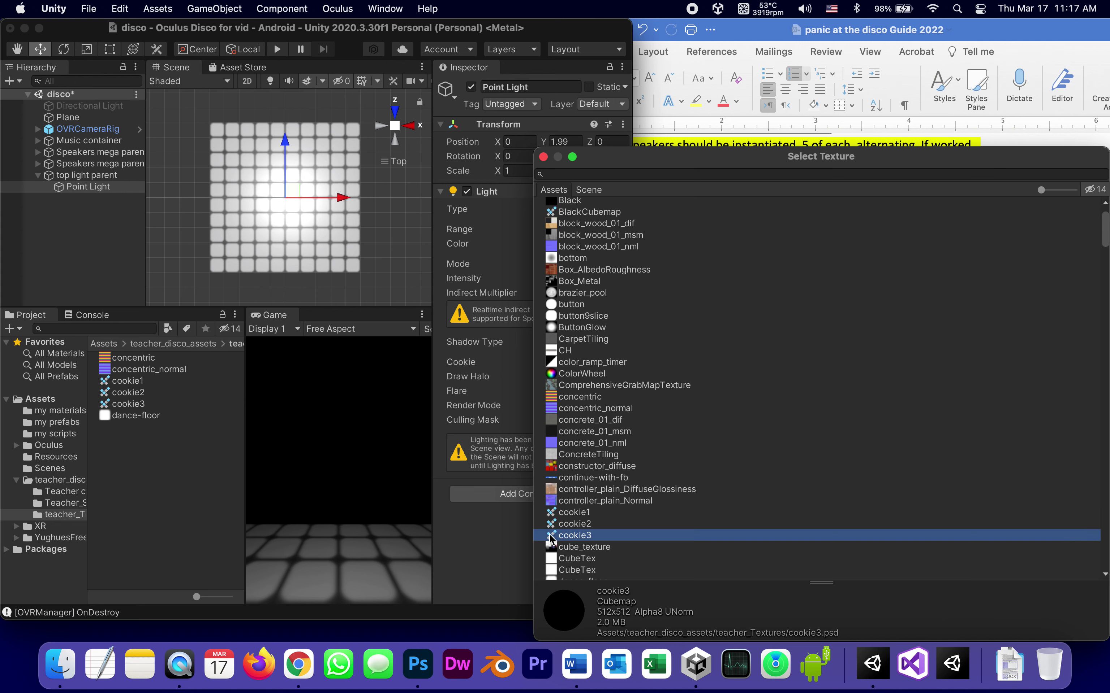
pyautogui.doubleClick(550, 536)
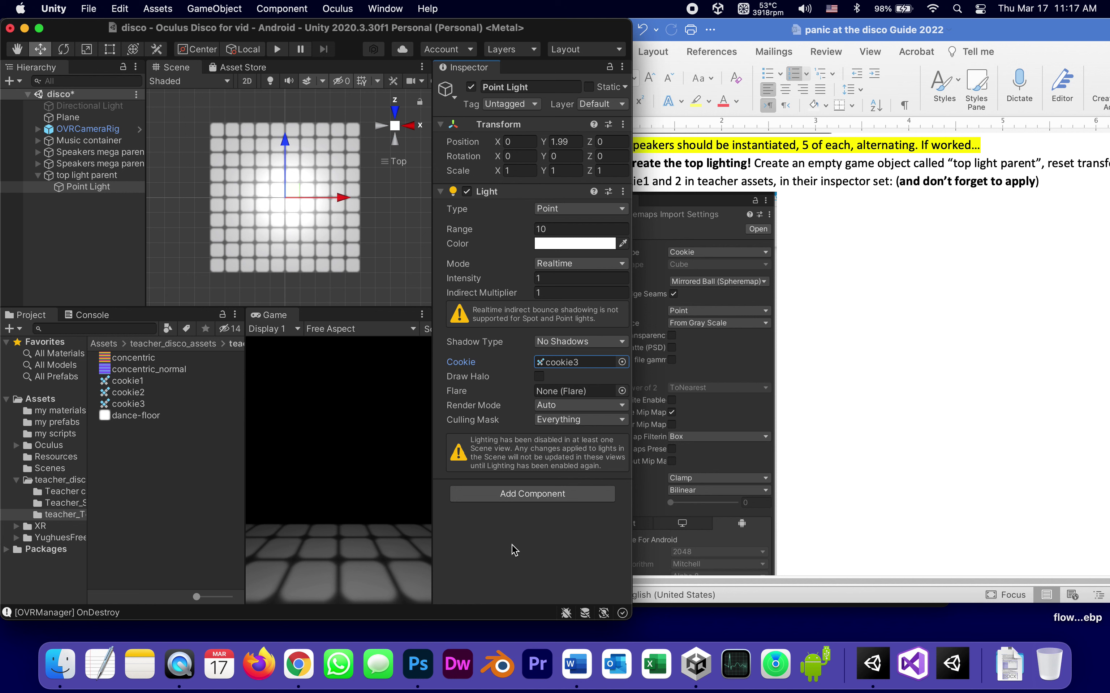
# Step: Set the Point Light's Render Mode to Important and widen the Unity editor window
pyautogui.click(556, 407)
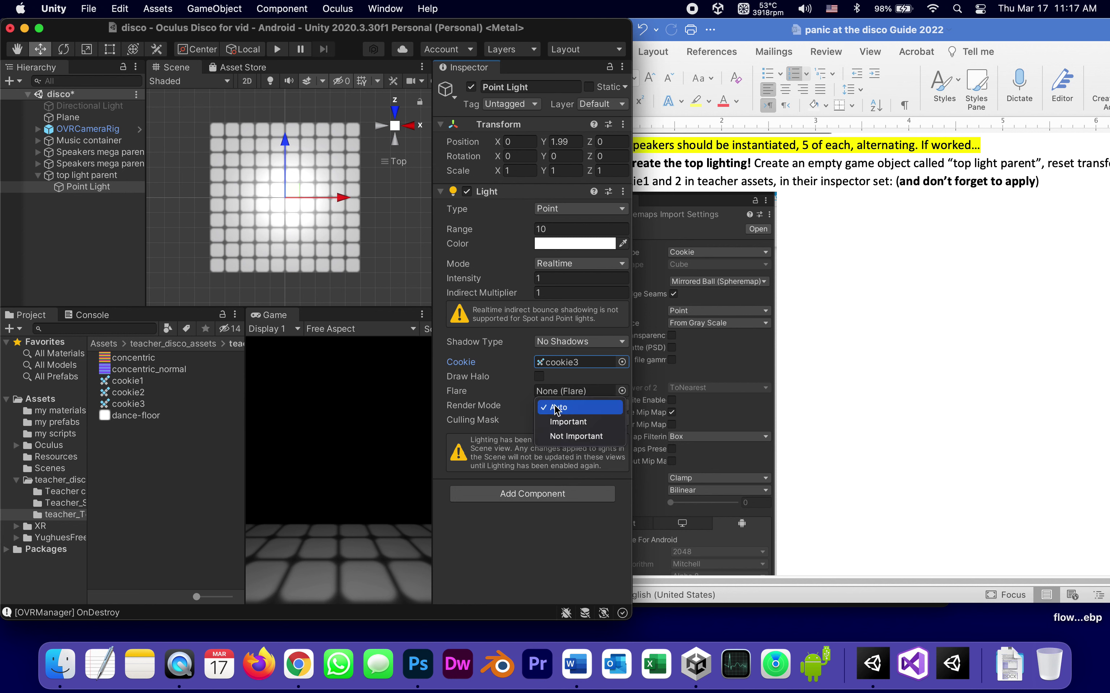
pyautogui.click(568, 422)
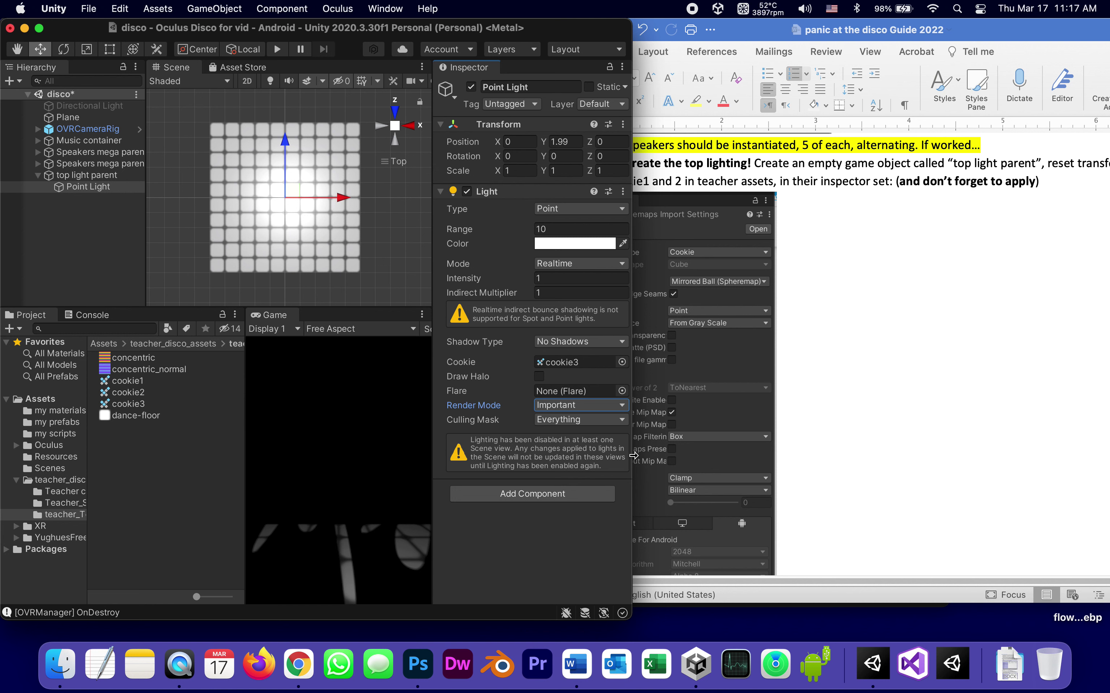
pyautogui.moveTo(633, 455); pyautogui.dragTo(737, 475)
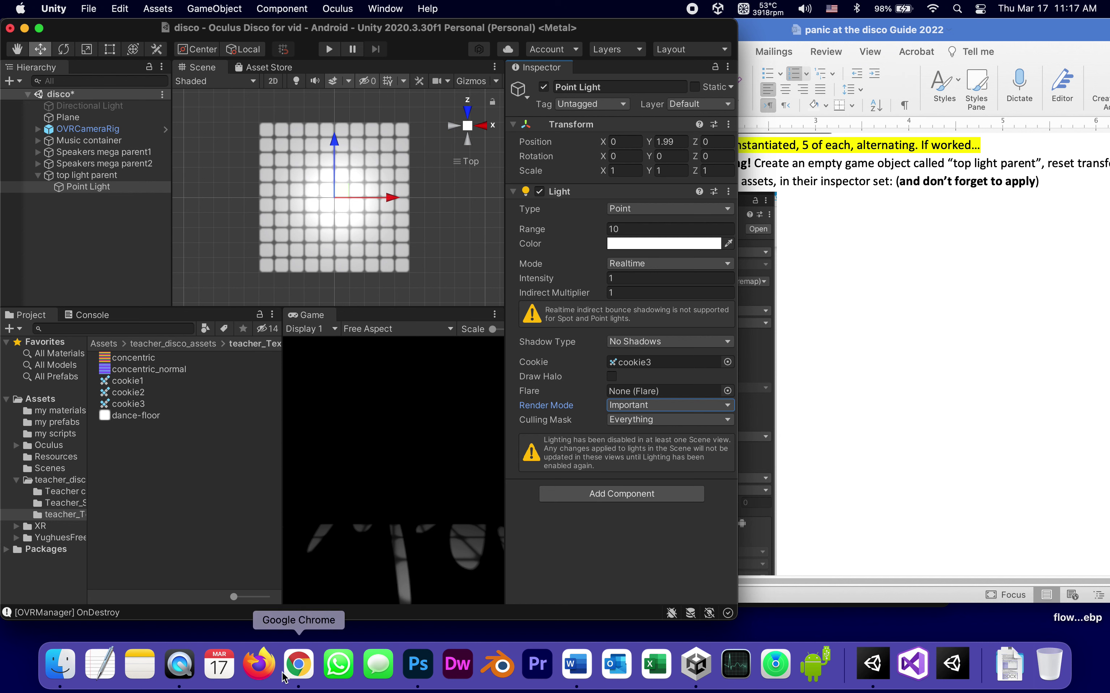
pyautogui.click(65, 257)
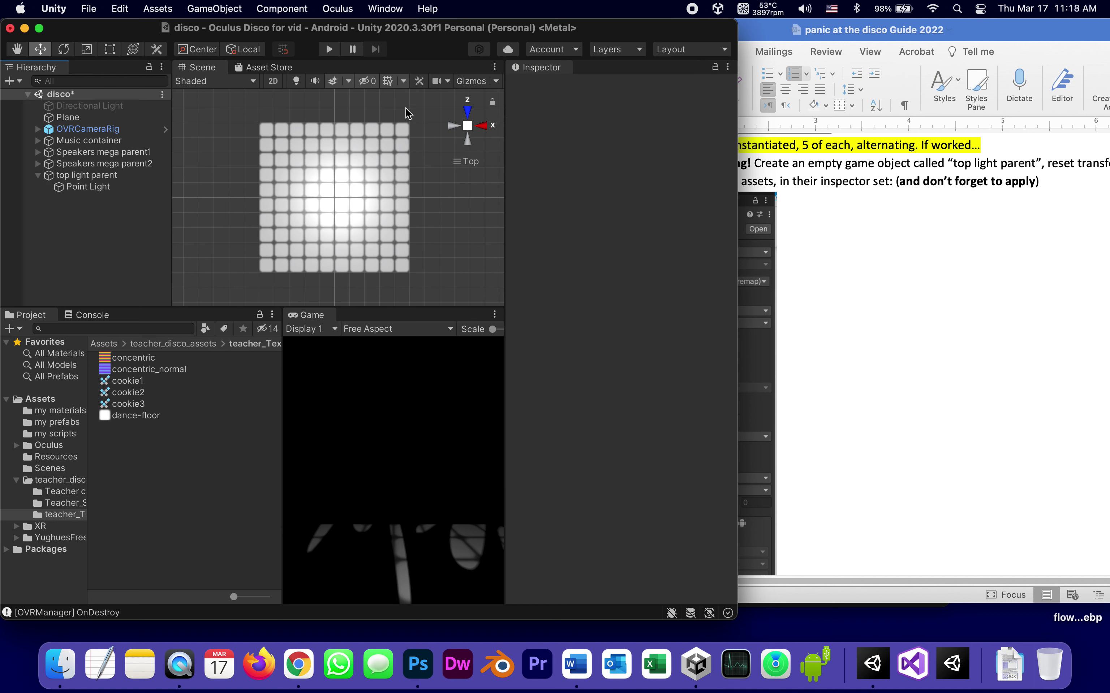
pyautogui.rightClick(80, 255)
# Step: Add a Cube and move it along Z to the far edge of the floor
pyautogui.moveTo(91, 459)
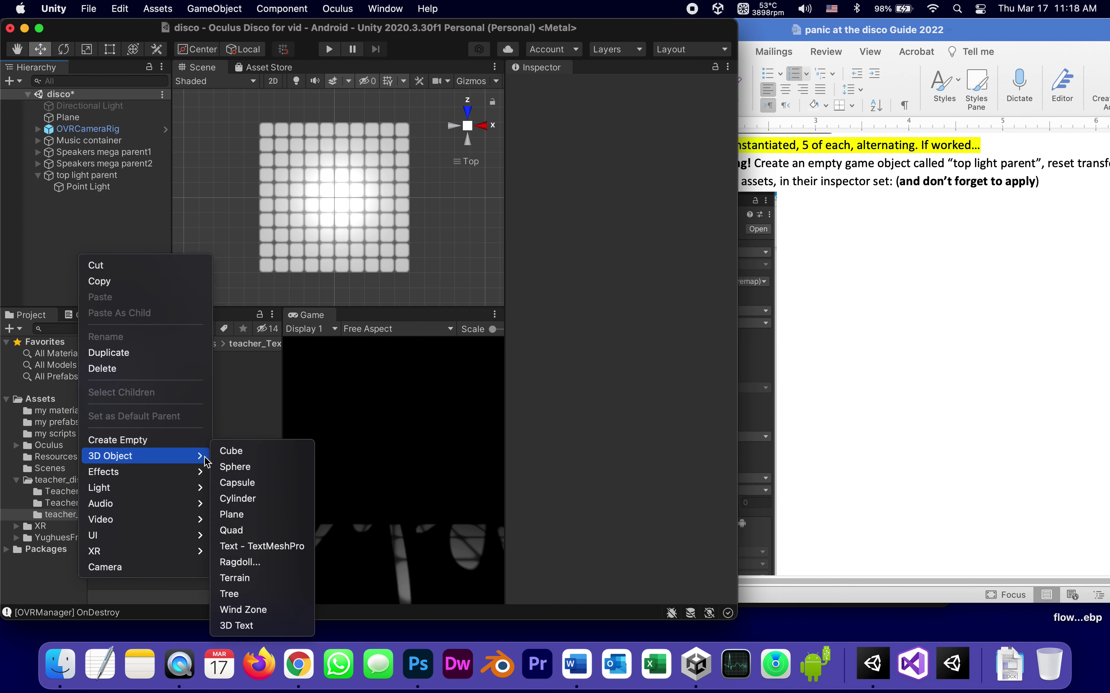
pyautogui.click(233, 453)
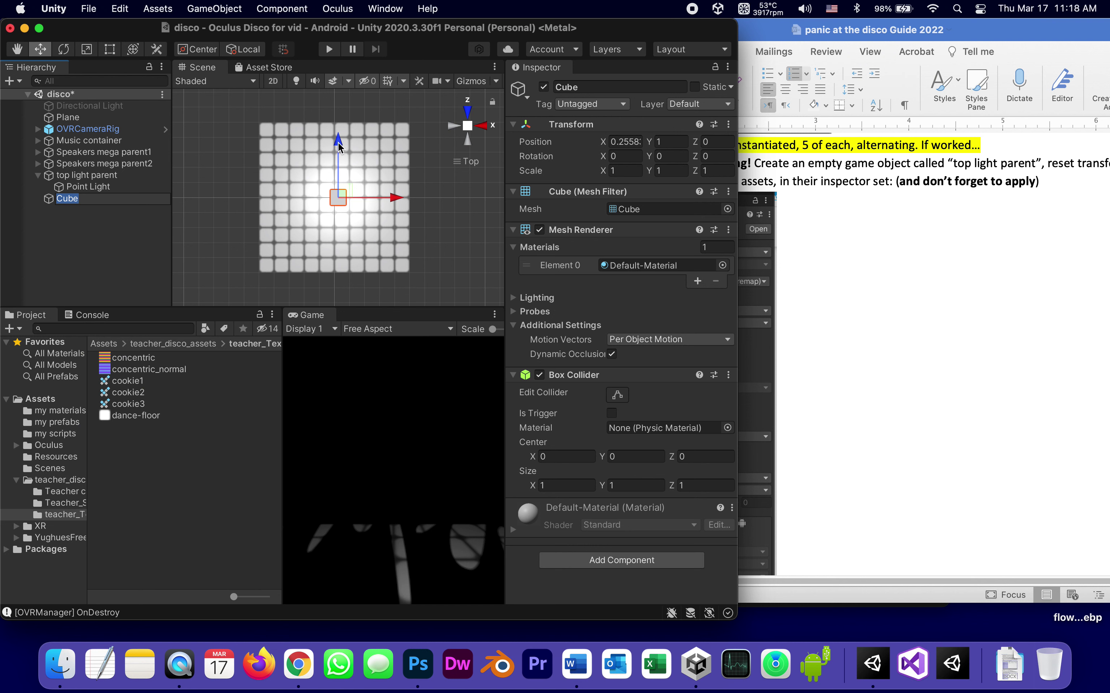
pyautogui.moveTo(339, 138); pyautogui.dragTo(339, 51)
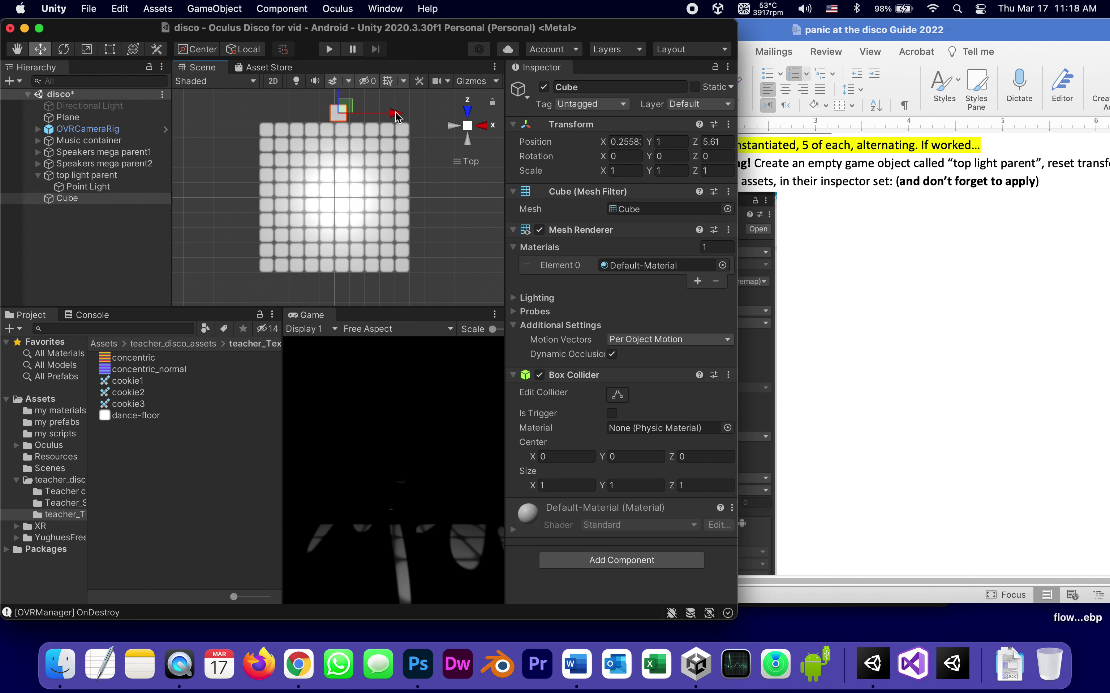
# Step: Stretch the cube wider on both sides and taller into a wall, about 10.7 × 7.9 × 1
pyautogui.click(109, 49)
pyautogui.moveTo(329, 115); pyautogui.dragTo(251, 115)
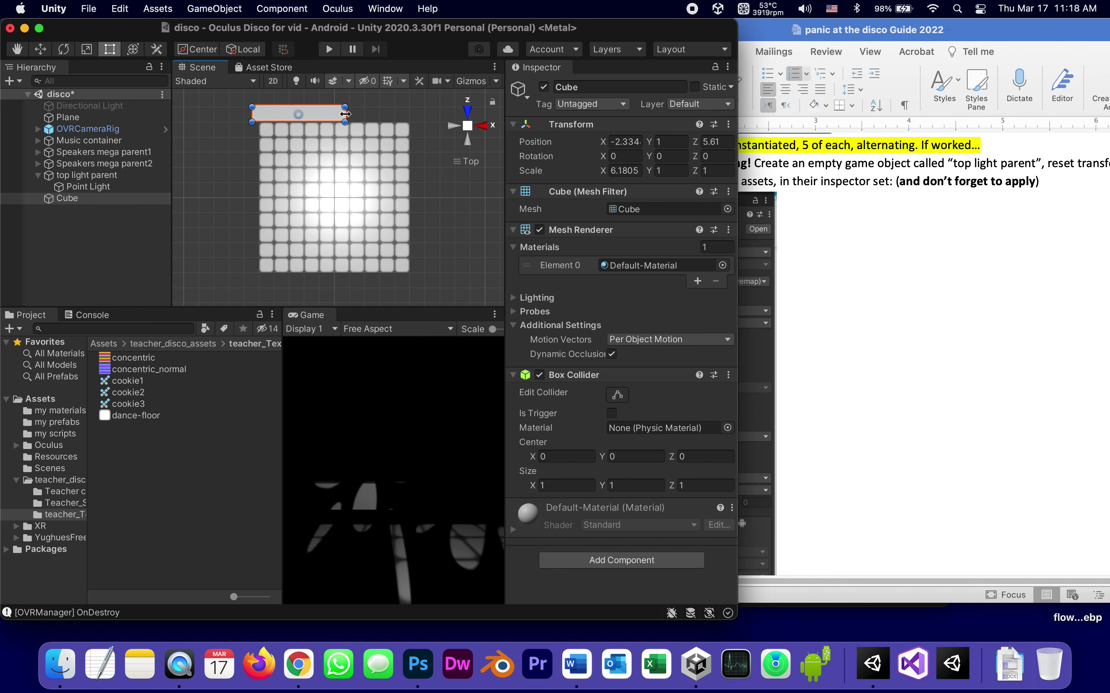
pyautogui.moveTo(345, 114); pyautogui.dragTo(414, 115)
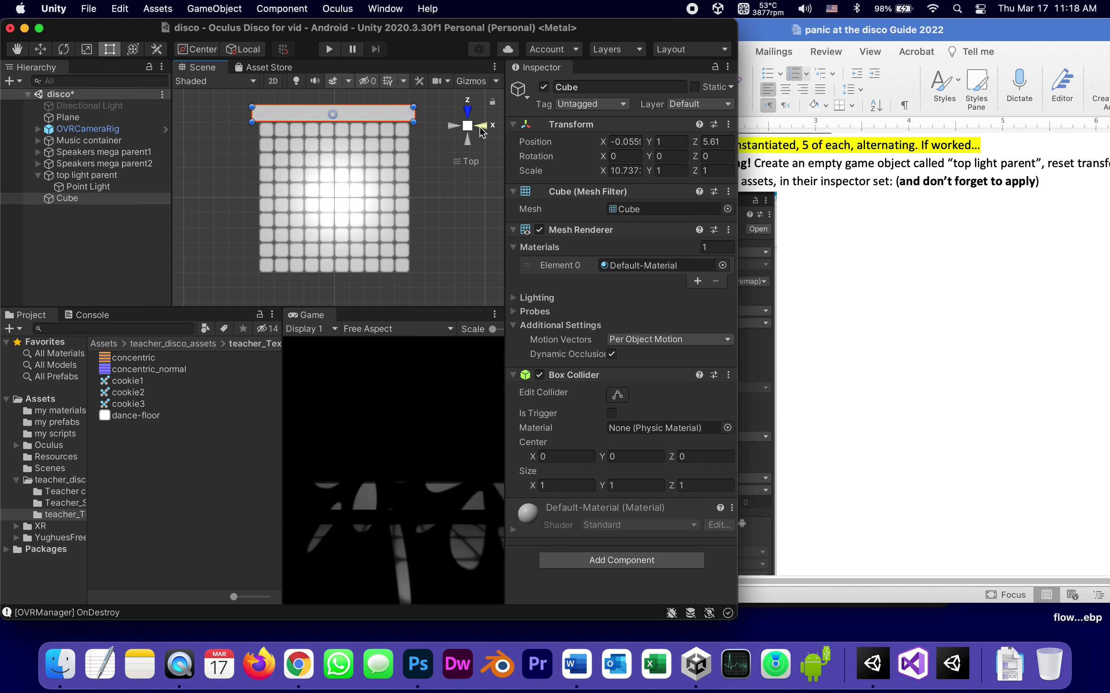
pyautogui.click(481, 126)
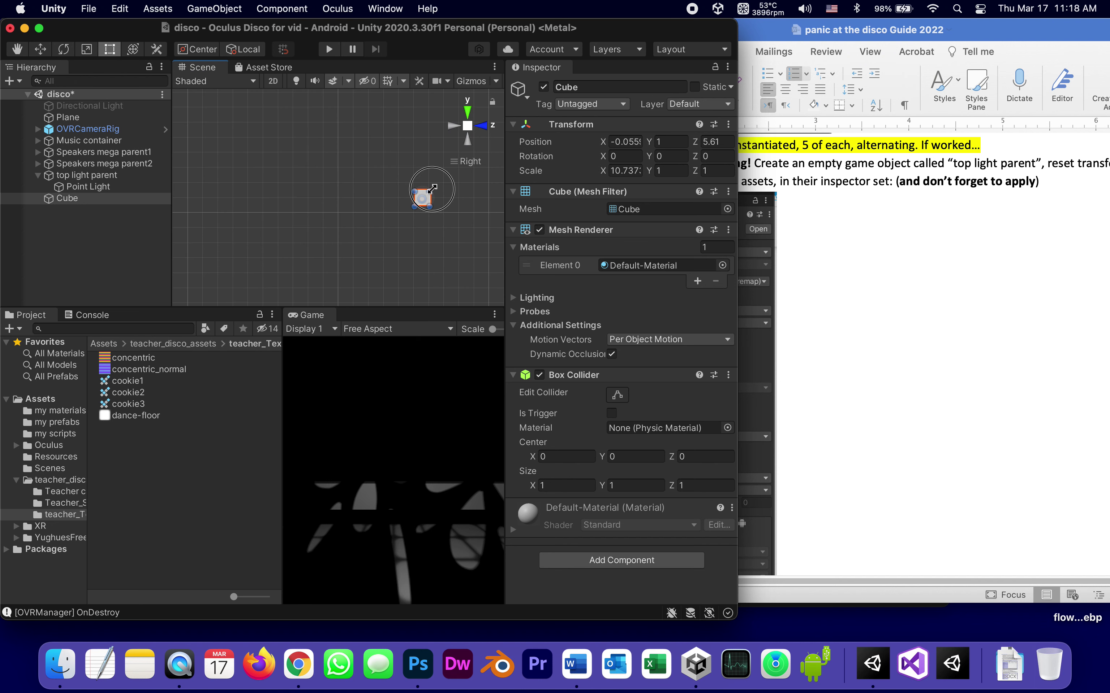
pyautogui.moveTo(432, 189); pyautogui.dragTo(435, 87)
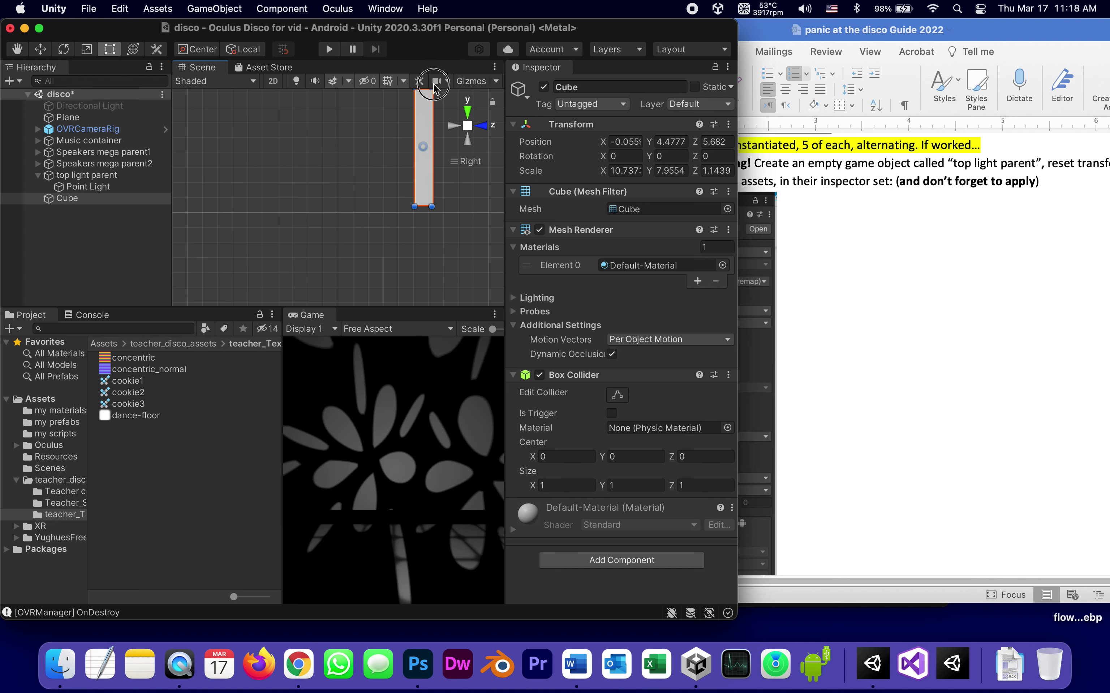
pyautogui.moveTo(434, 87); pyautogui.dragTo(432, 88)
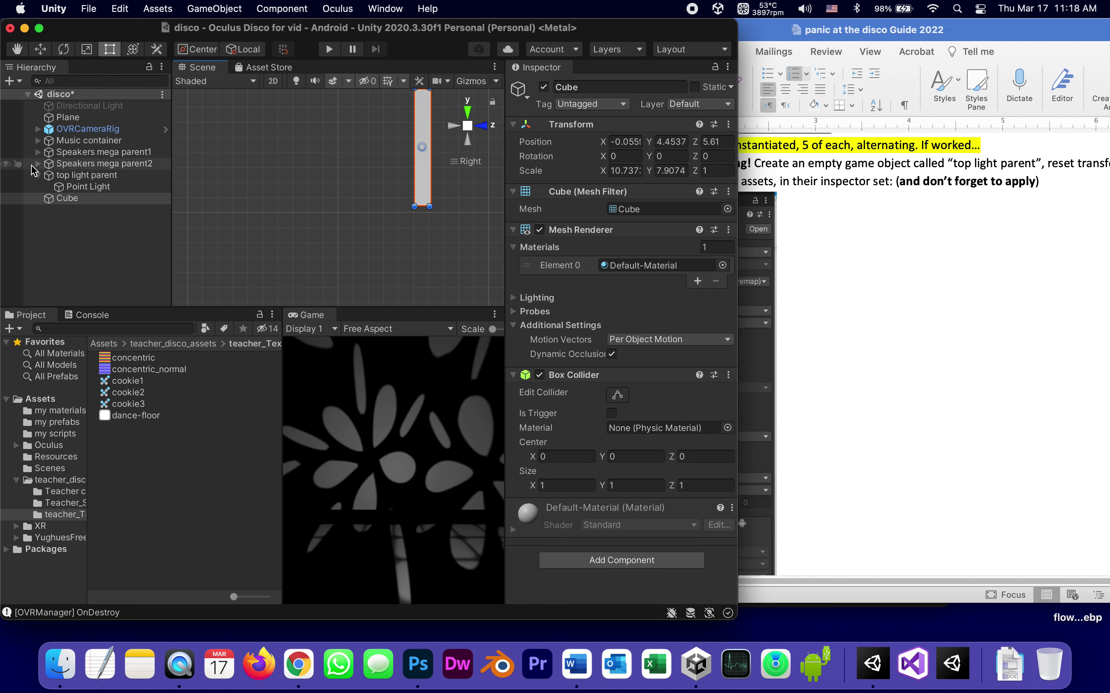
# Step: Rotate the Point Light to about X 11.67, Y 52.96, Z 0.51
pyautogui.click(73, 187)
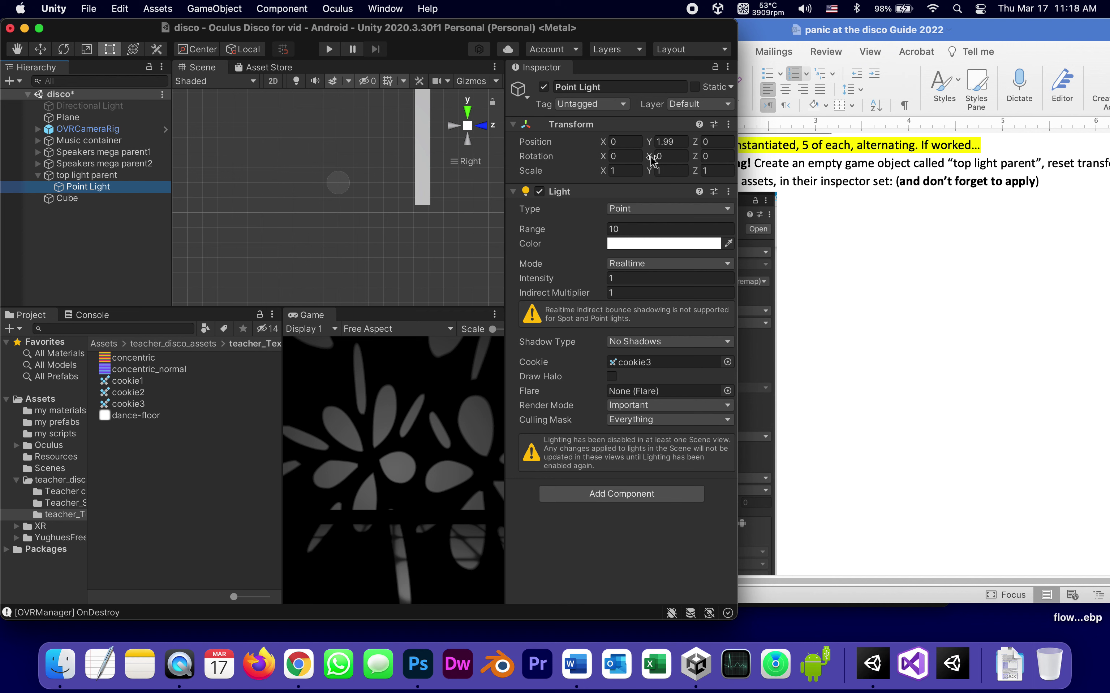
pyautogui.moveTo(653, 160); pyautogui.dragTo(609, 223)
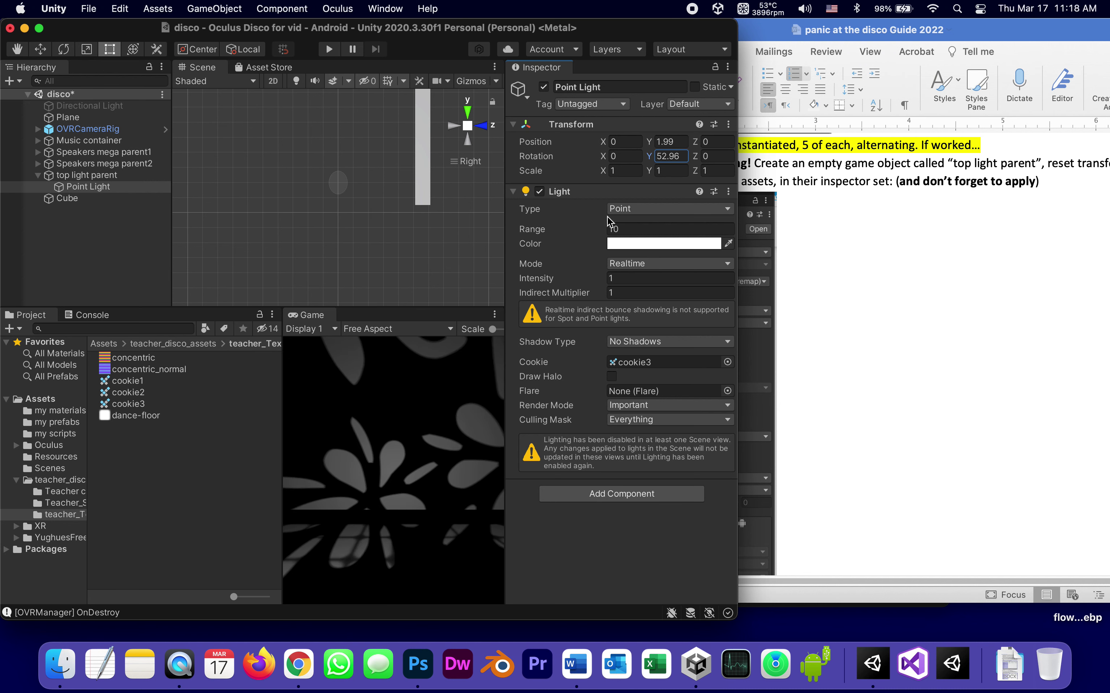
pyautogui.click(603, 157)
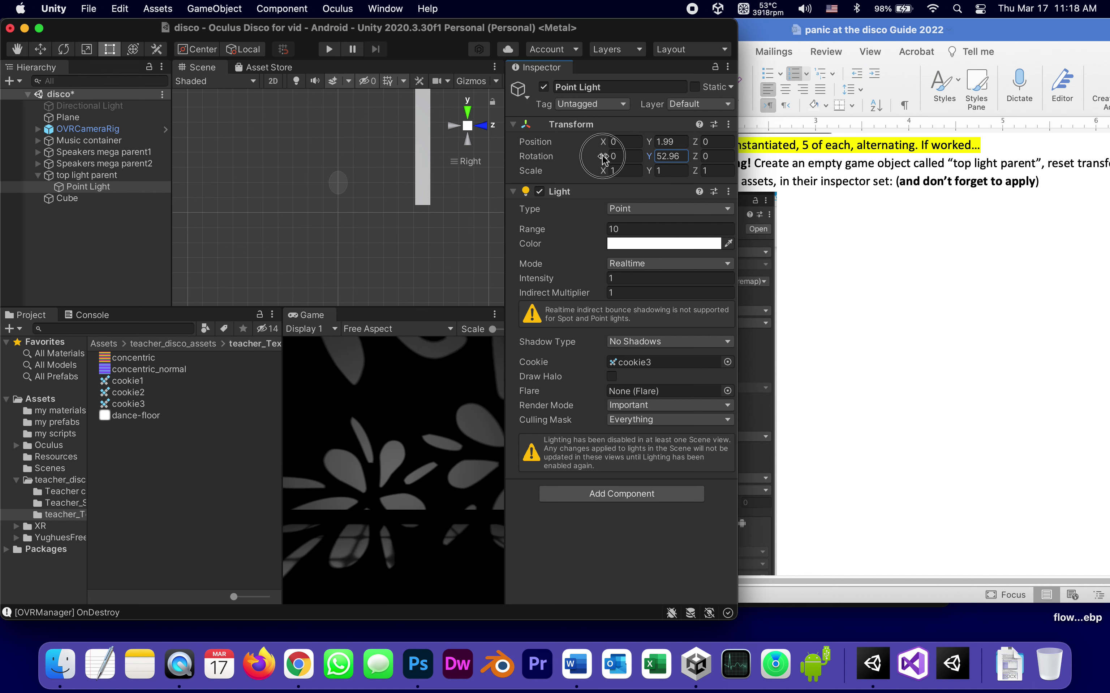
pyautogui.moveTo(604, 156); pyautogui.dragTo(653, 305)
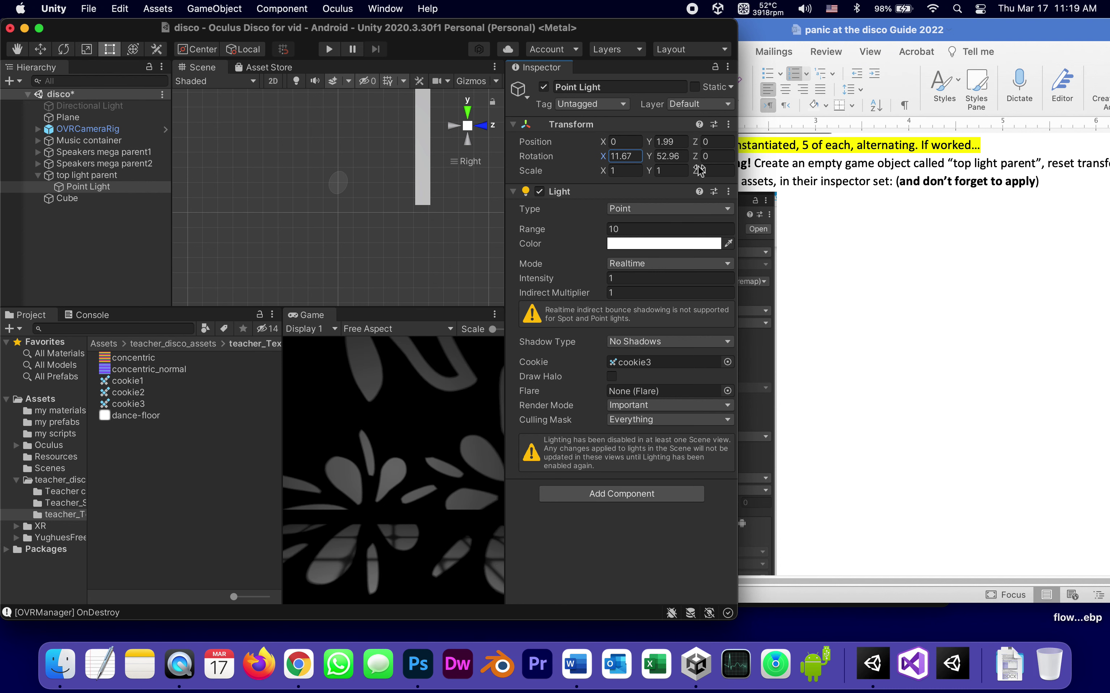
pyautogui.moveTo(696, 157); pyautogui.dragTo(679, 265)
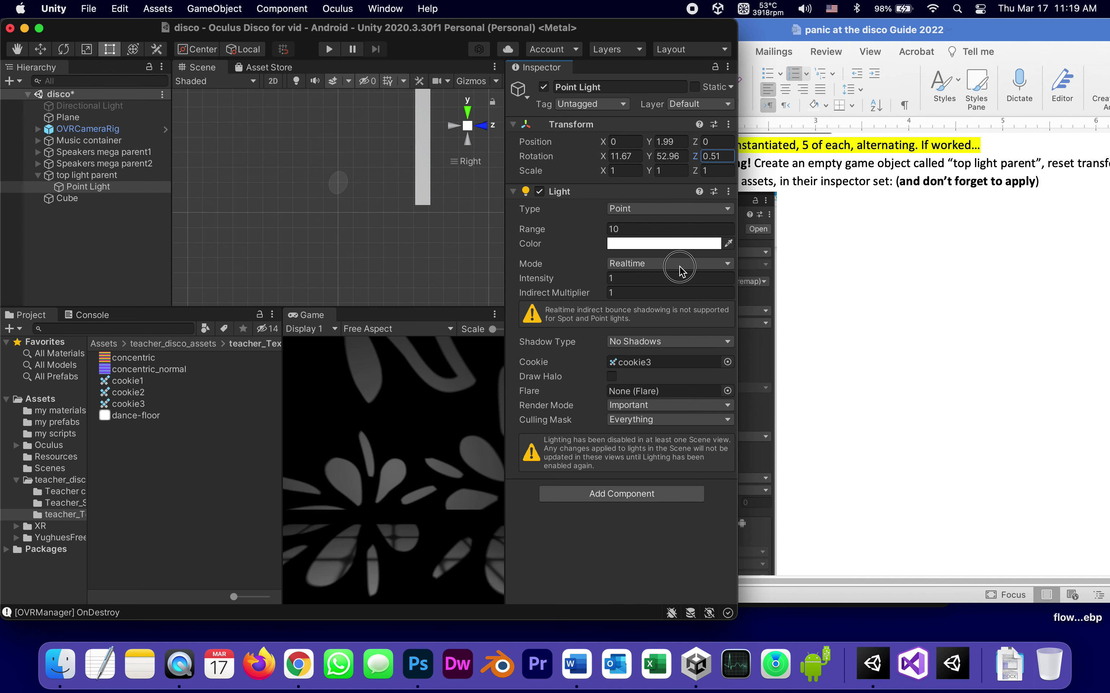
# Step: Delete the Point Light and the Cube from the Hierarchy
pyautogui.rightClick(58, 189)
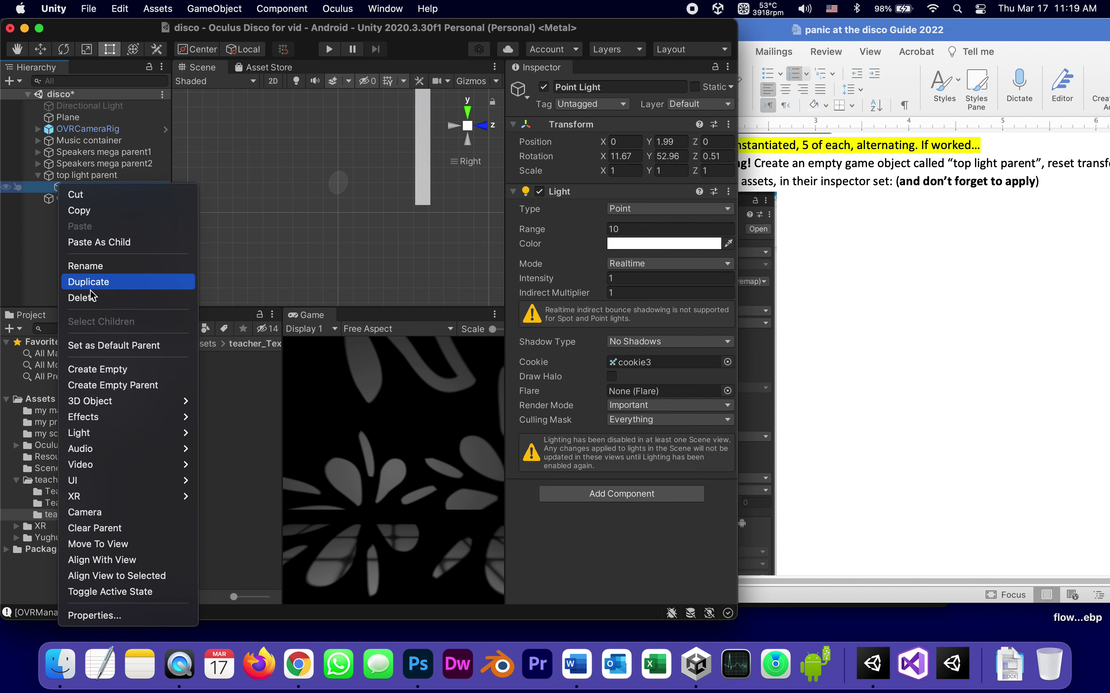
pyautogui.click(78, 298)
pyautogui.rightClick(49, 188)
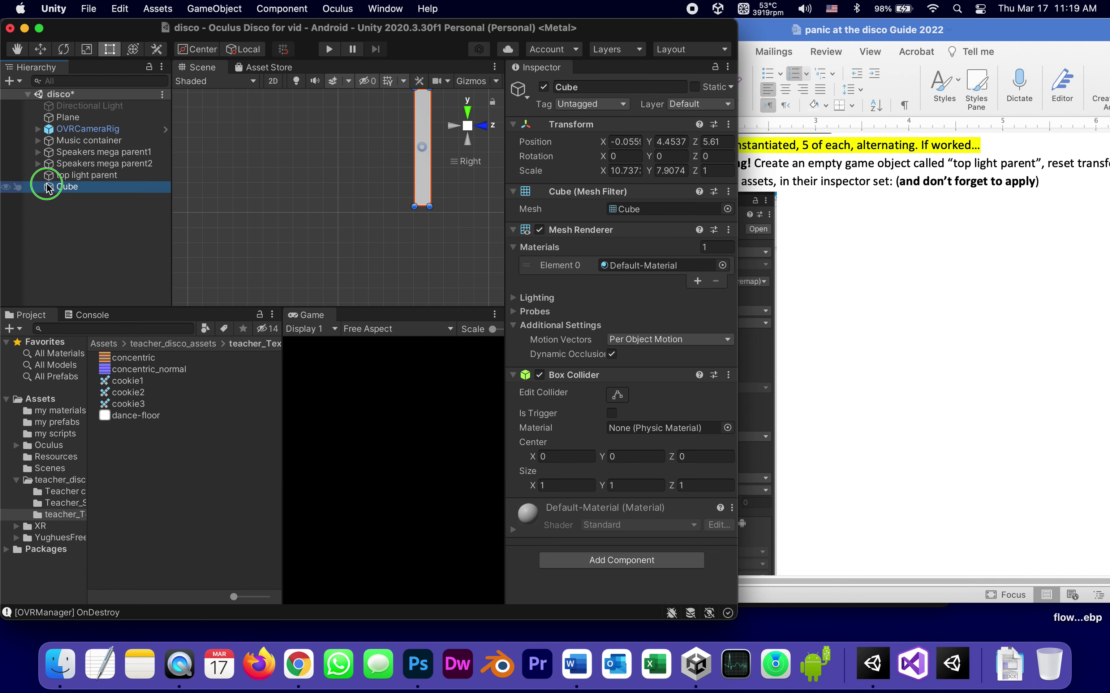
pyautogui.click(73, 296)
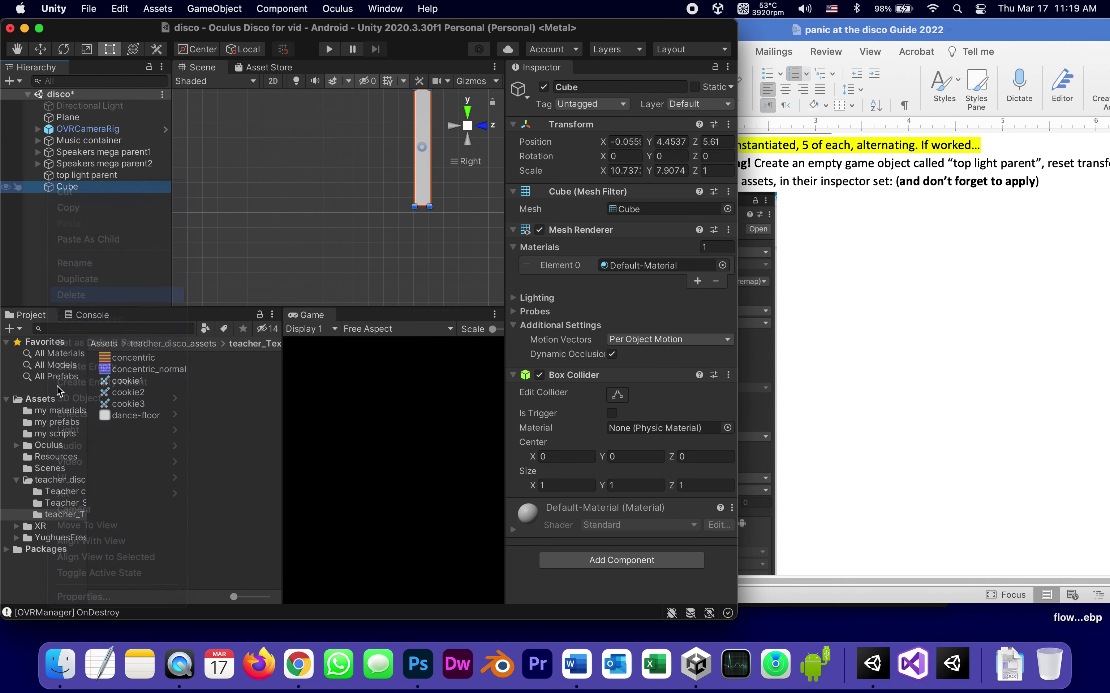